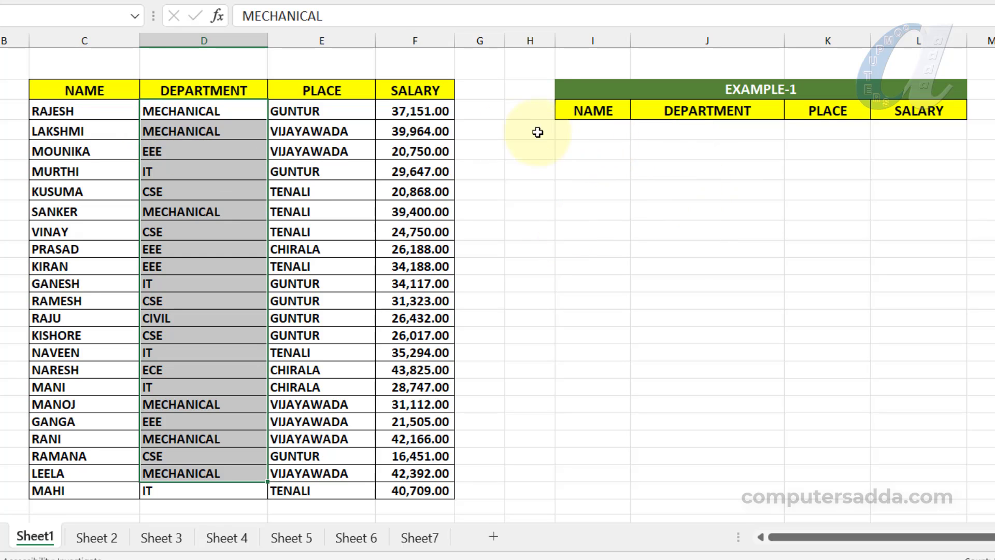
# - List the distinct departments under the Example-1 DEPARTMENT header with the formula =UNIQUE(D3:D24)
pyautogui.click(557, 151)
pyautogui.click(704, 126)
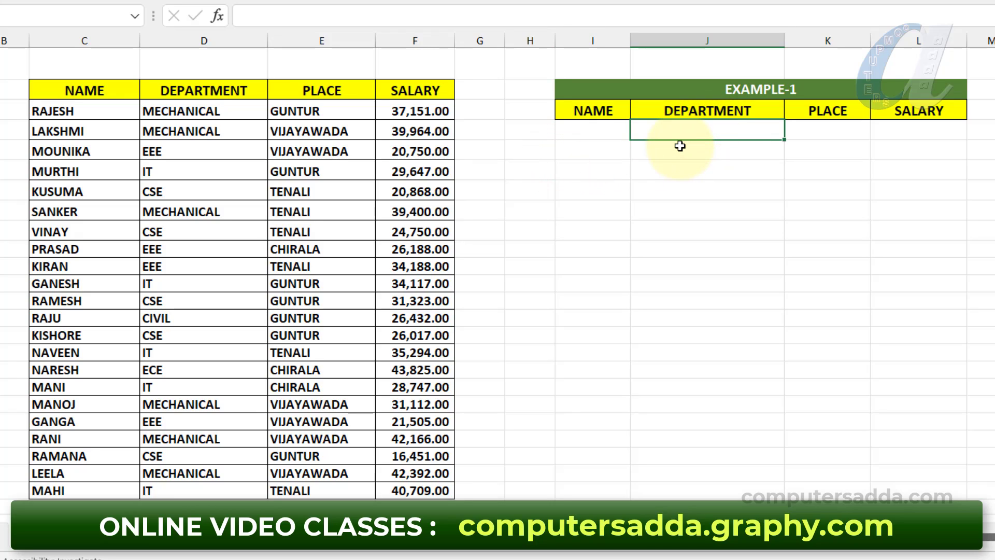
pyautogui.write('=uni')
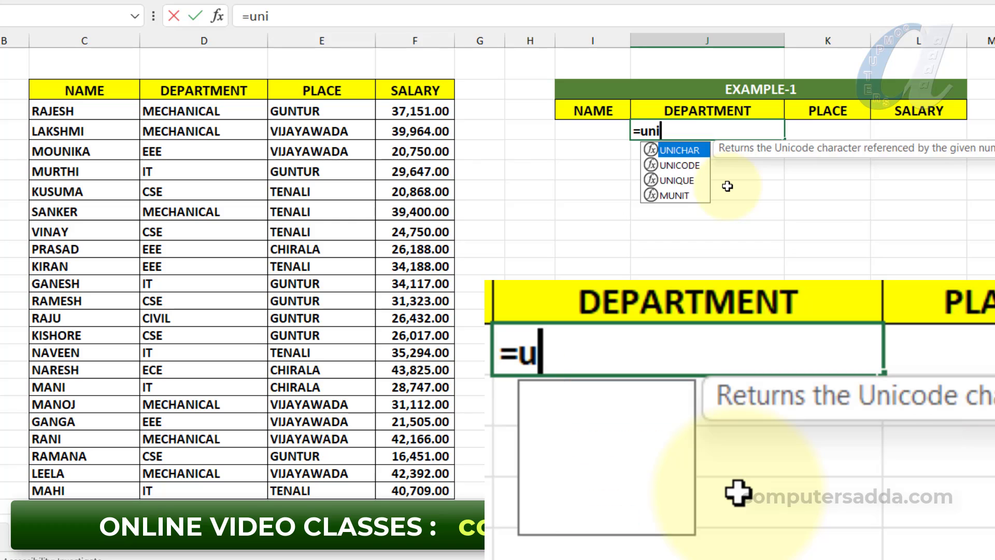
pyautogui.press('Down')
pyautogui.press('Down')
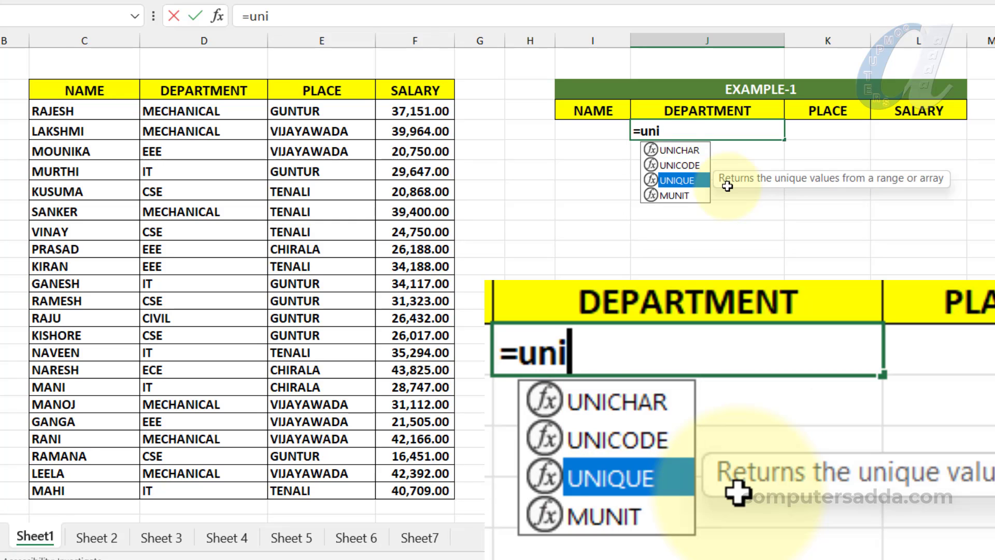
pyautogui.press('Tab')
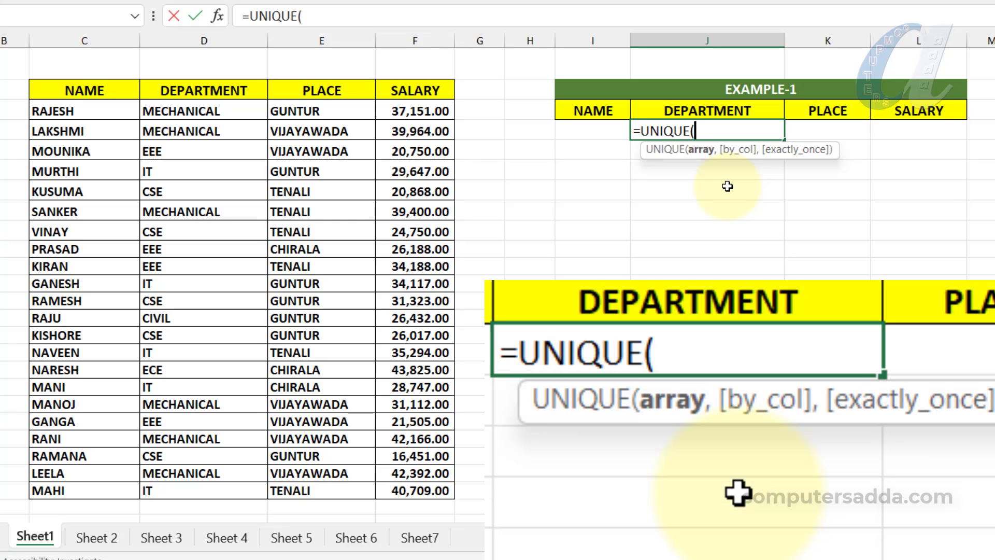
pyautogui.click(235, 111)
pyautogui.moveTo(235, 148); pyautogui.dragTo(211, 455)
pyautogui.scroll(1, 761, 129)
pyautogui.write(')')
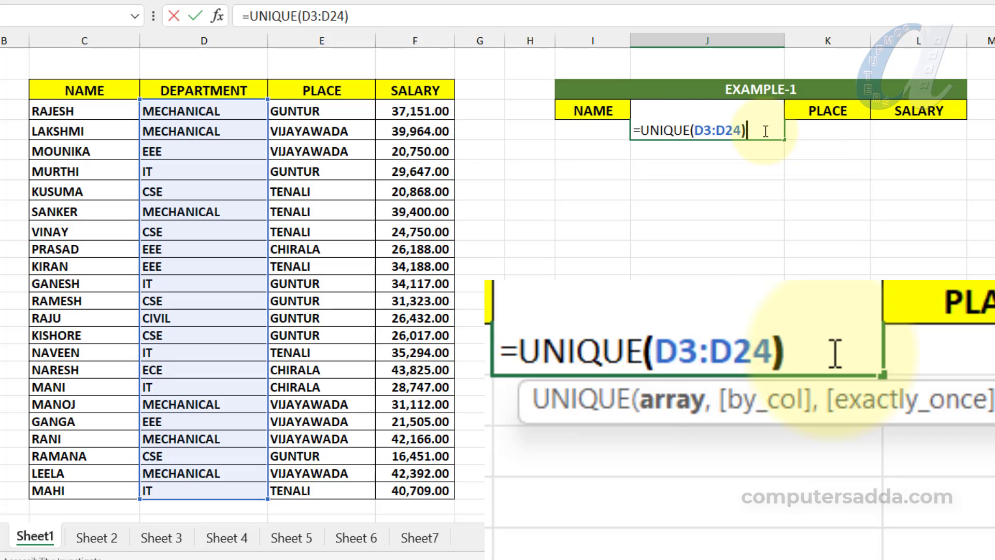
pyautogui.press('Return')
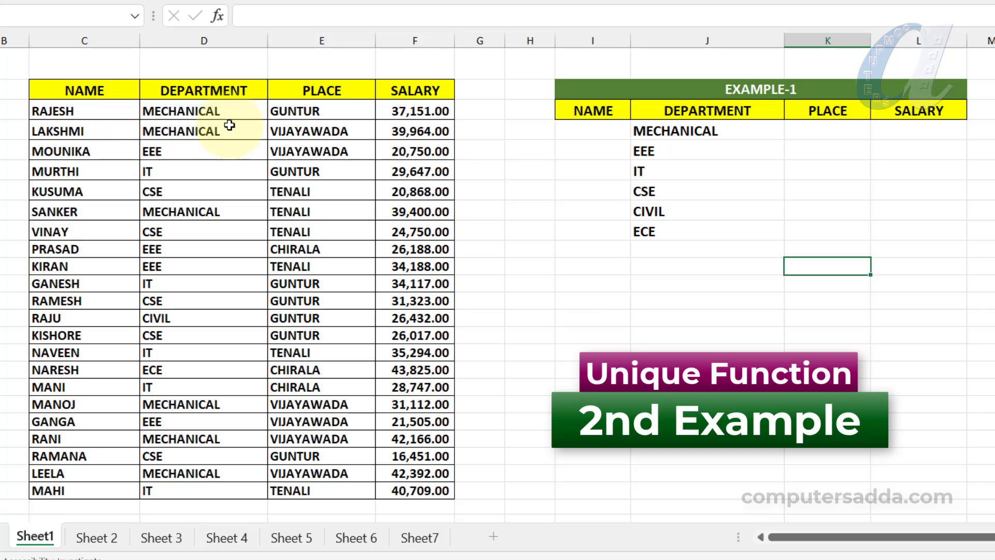
# - Examine the source table's DEPARTMENT column for departments that occur only once
pyautogui.click(237, 107)
pyautogui.moveTo(236, 107); pyautogui.dragTo(238, 478)
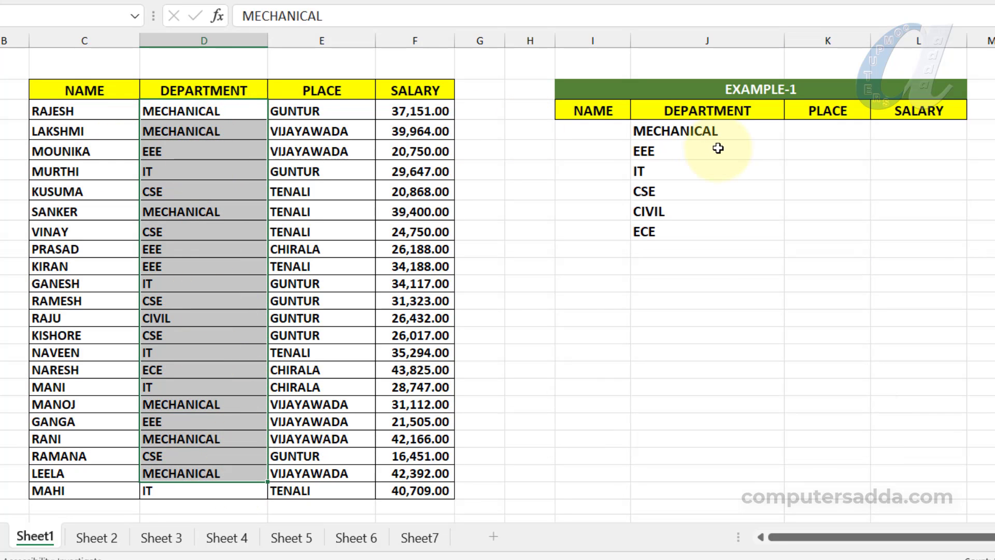
pyautogui.click(244, 151)
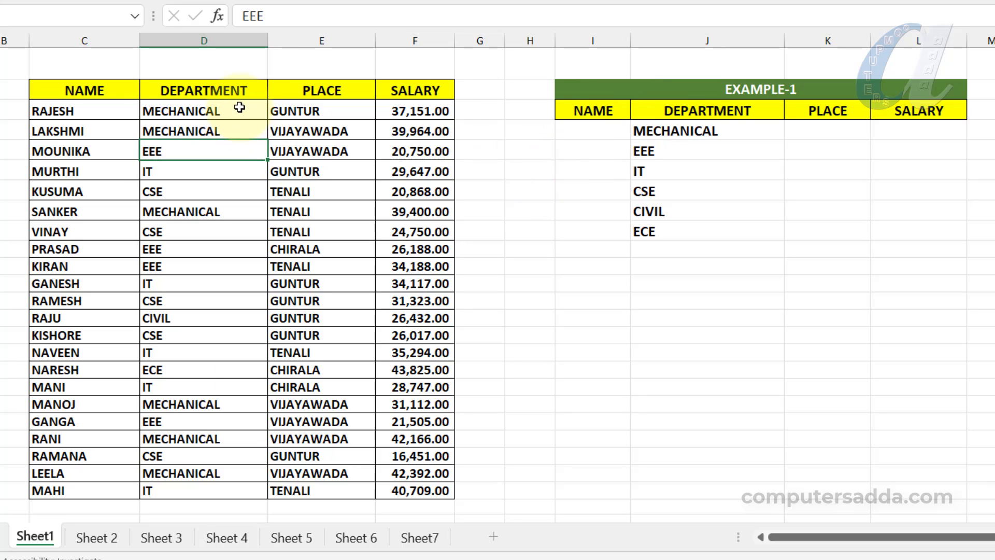
pyautogui.moveTo(240, 108); pyautogui.dragTo(224, 455)
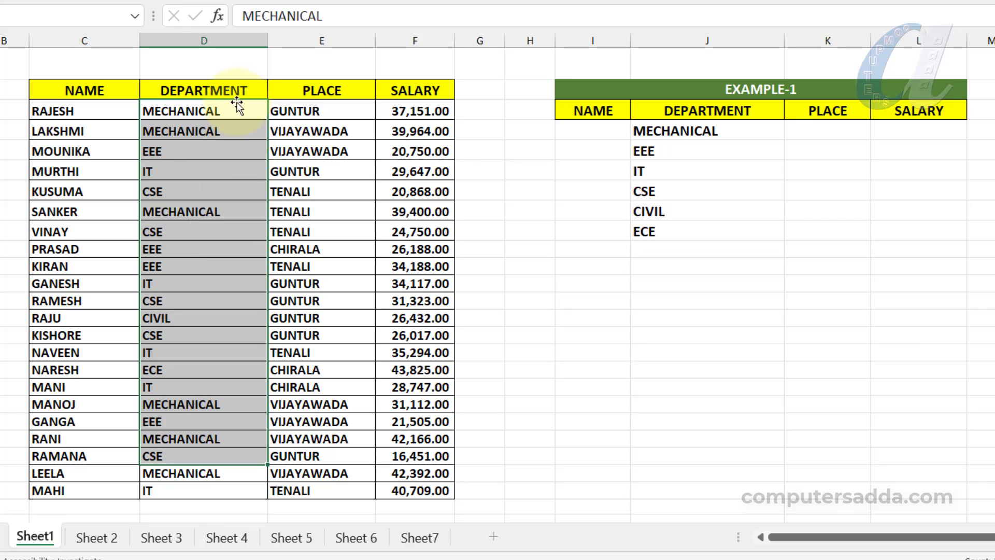
pyautogui.moveTo(237, 106); pyautogui.dragTo(233, 487)
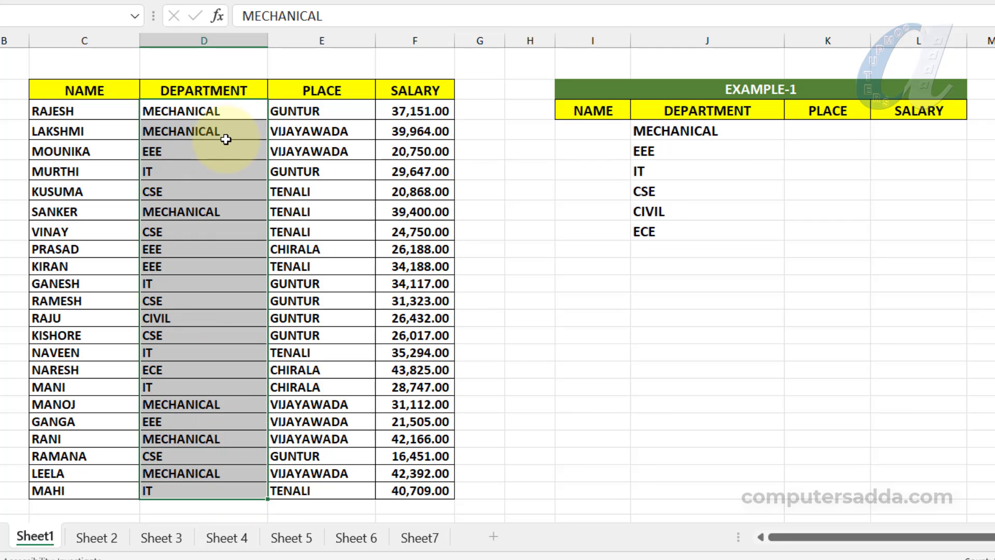
pyautogui.click(187, 319)
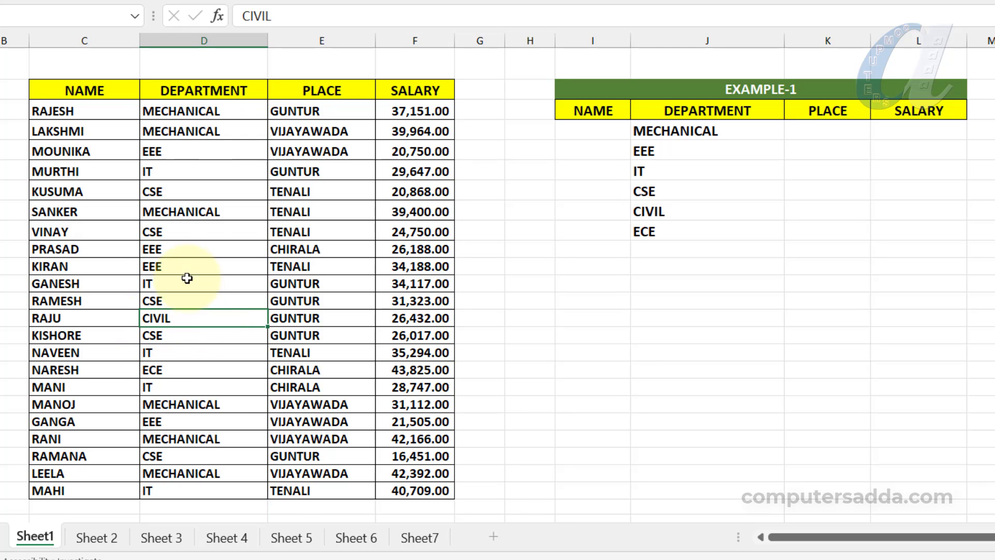
pyautogui.click(175, 372)
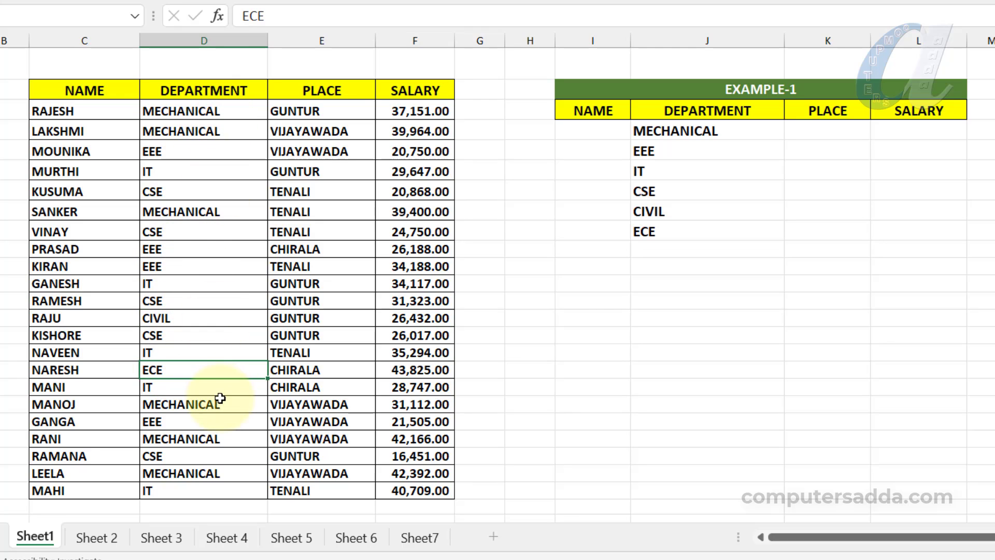
pyautogui.moveTo(235, 108); pyautogui.dragTo(235, 192)
pyautogui.hotkey('ctrl', 'shift', 'Down')
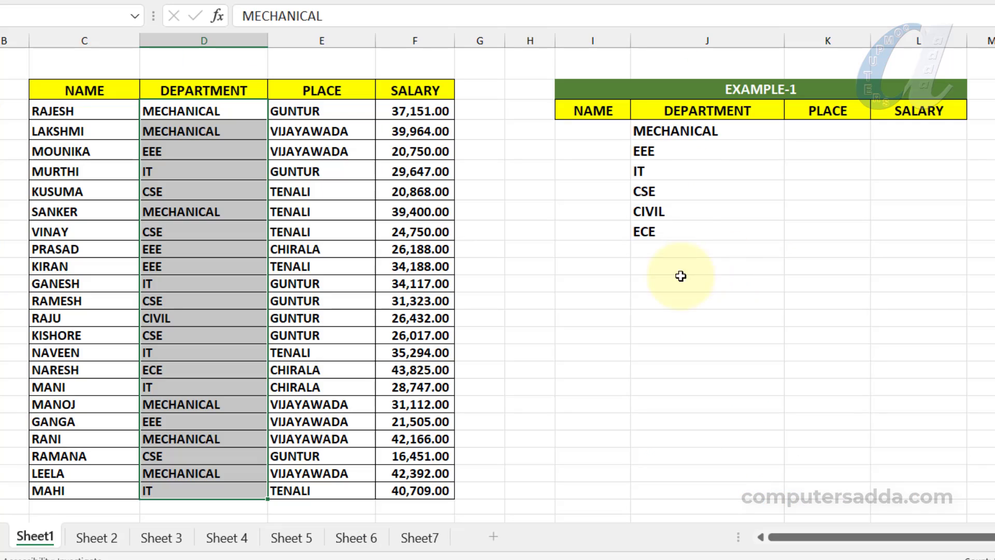
# - Start a UNIQUE formula in cell J12, below the distinct department list, with D3:D24 as its array
pyautogui.click(683, 281)
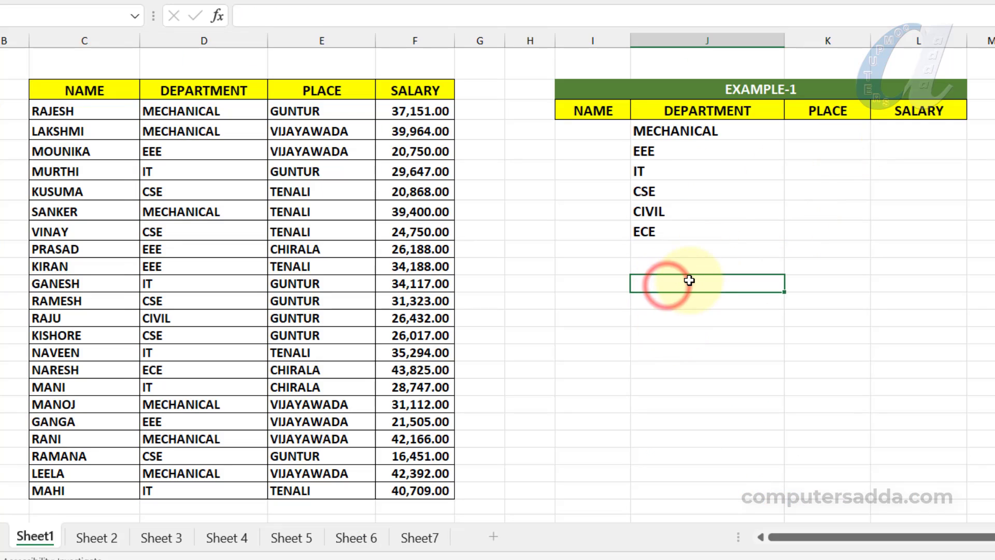
pyautogui.doubleClick(689, 280)
pyautogui.write('=')
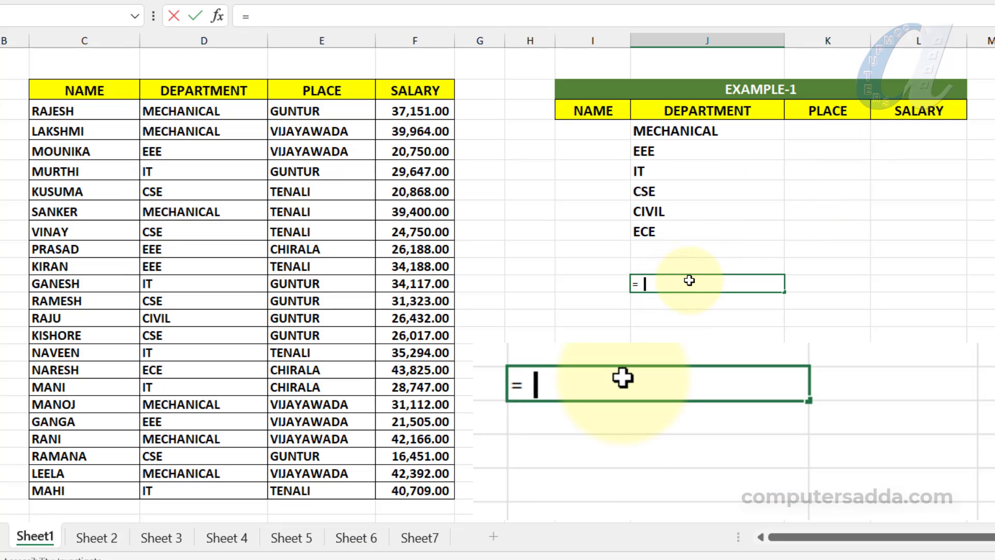
pyautogui.write('uni')
pyautogui.press('Down')
pyautogui.press('Down')
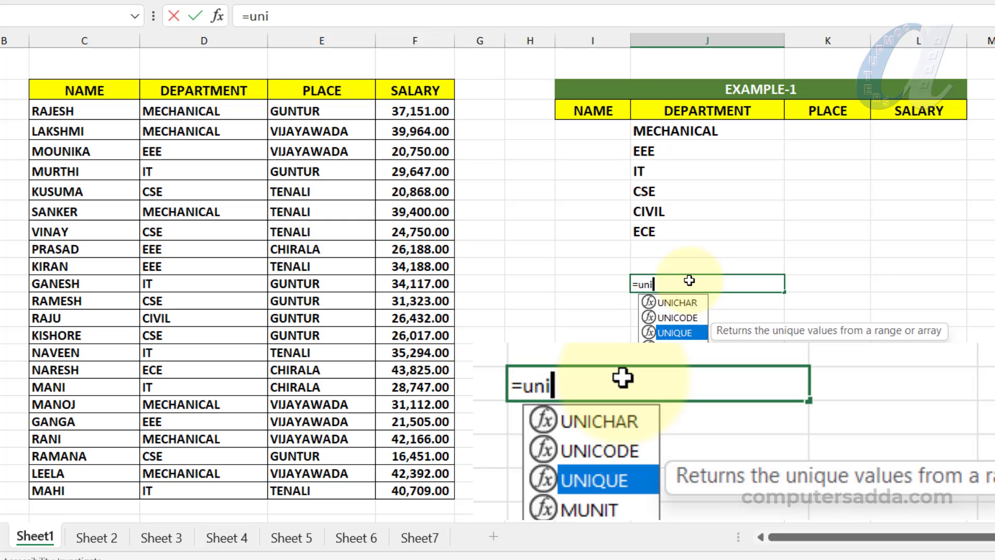
pyautogui.press('Tab')
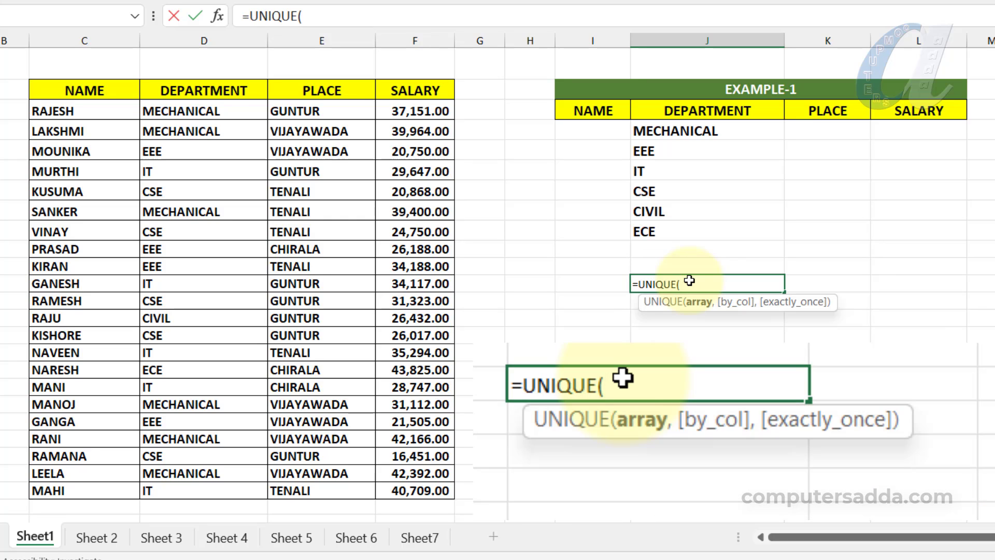
pyautogui.moveTo(229, 111); pyautogui.dragTo(201, 483)
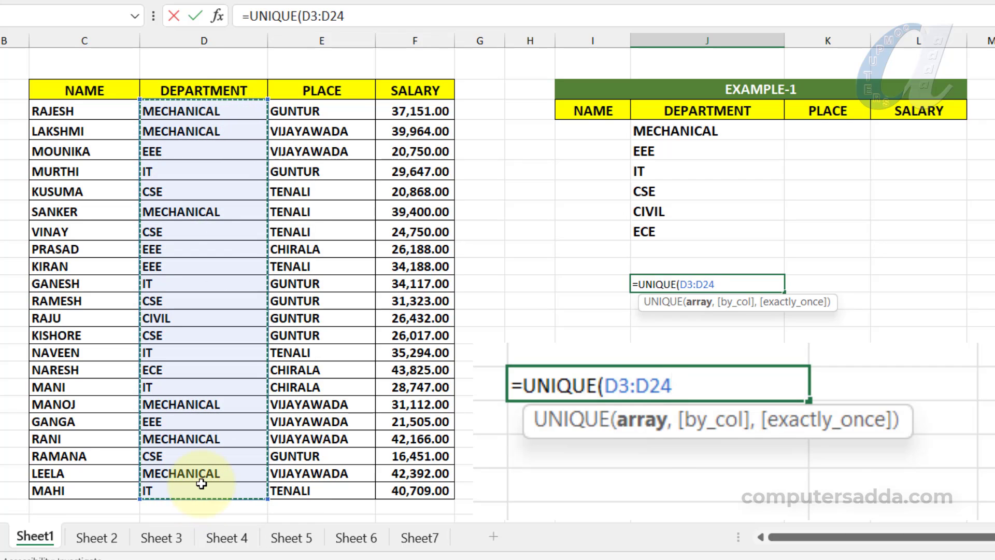
# - Complete the UNIQUE formula with by_col FALSE and exactly_once TRUE to return only departments that appear exactly once
pyautogui.write(',')
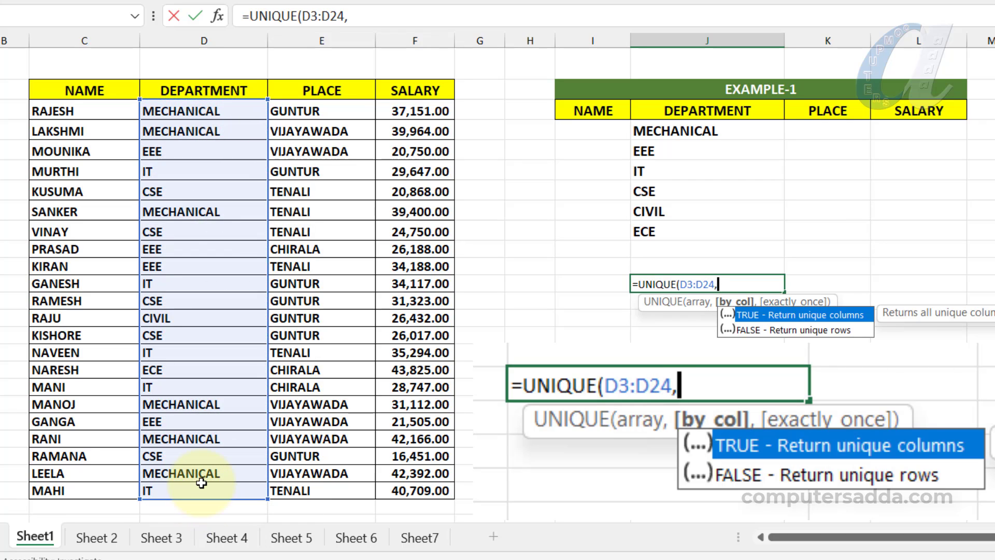
pyautogui.press('Down')
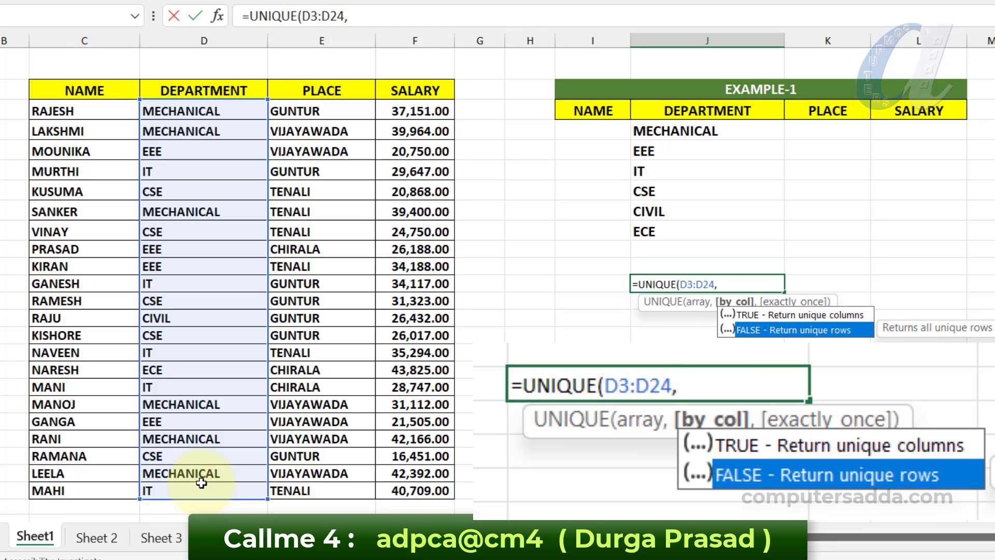
pyautogui.press('Tab')
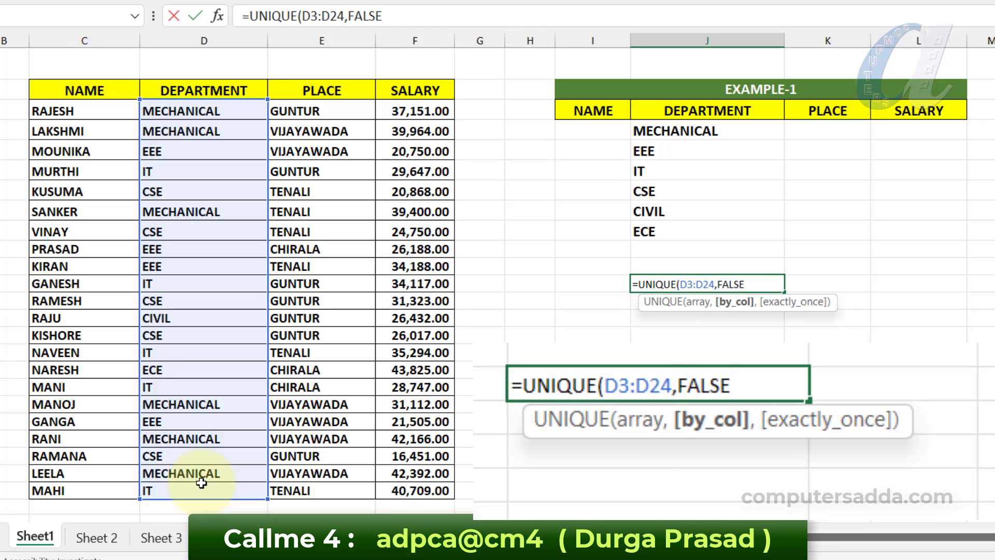
pyautogui.write(',')
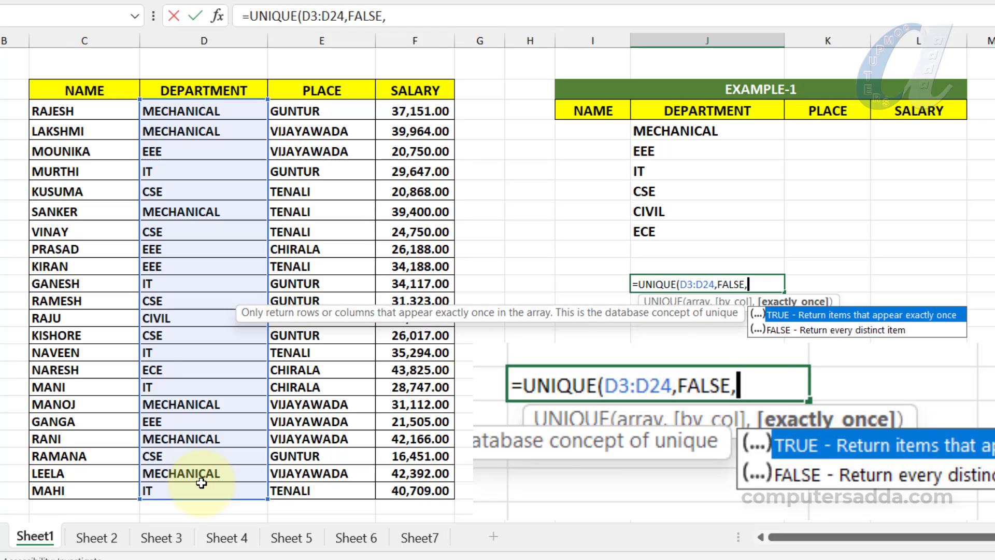
pyautogui.press('Tab')
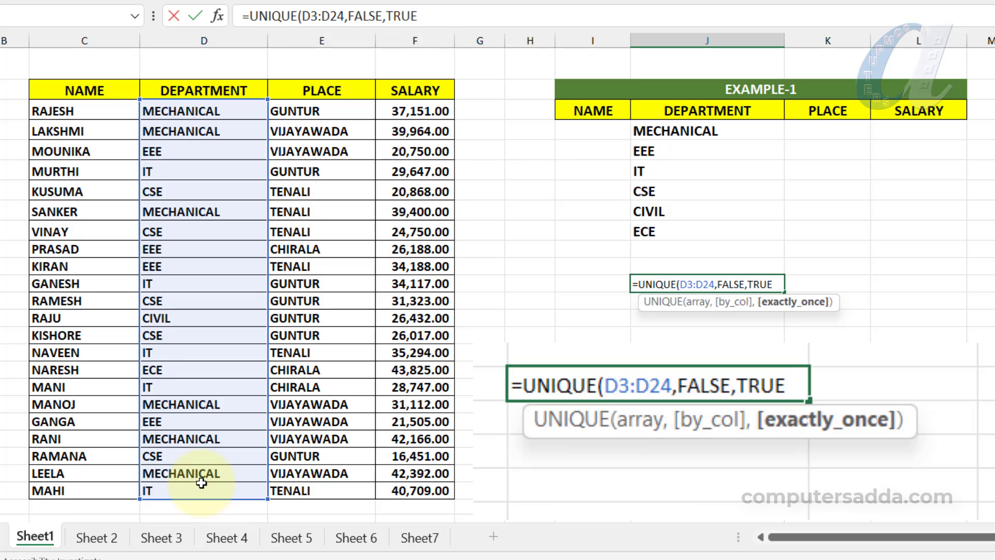
pyautogui.write(')')
pyautogui.press('Return')
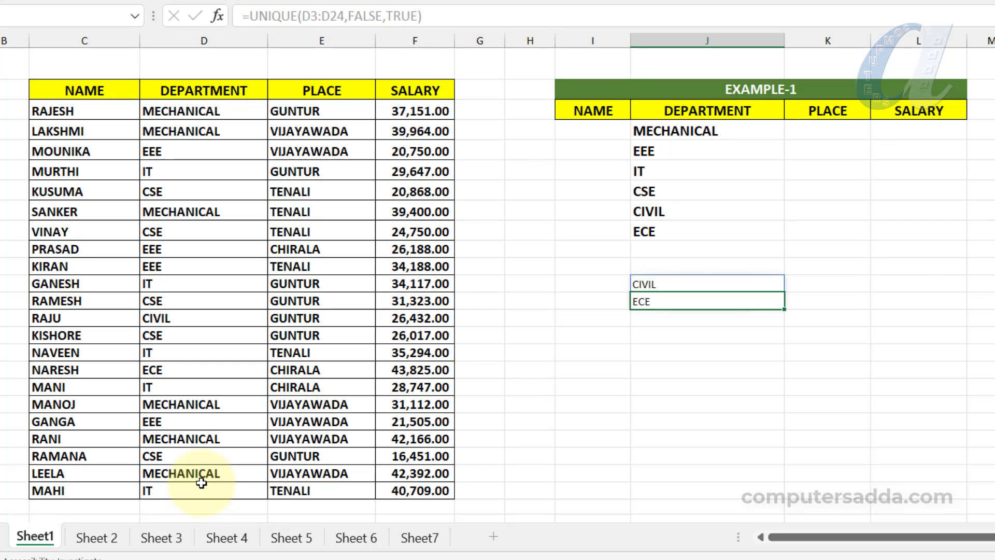
pyautogui.click(702, 284)
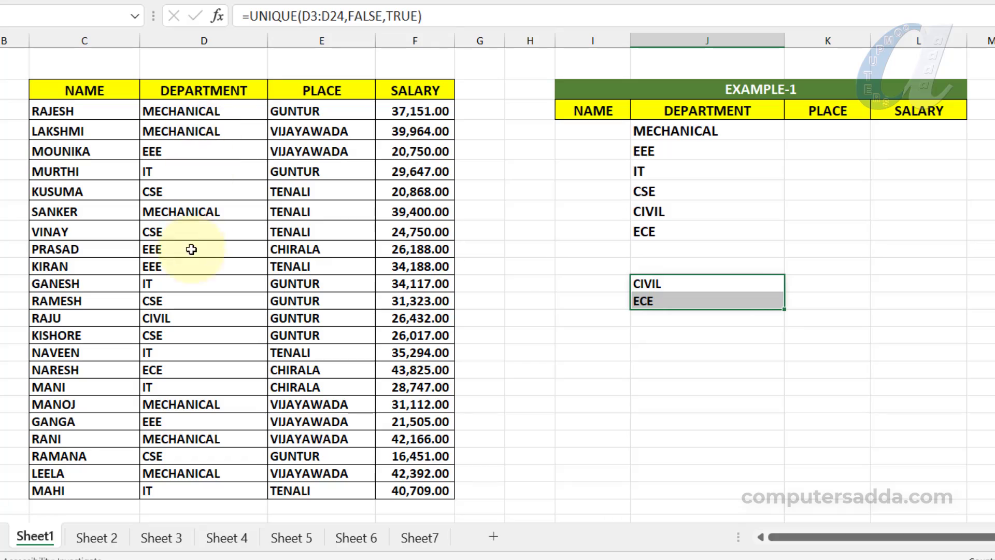
pyautogui.click(703, 336)
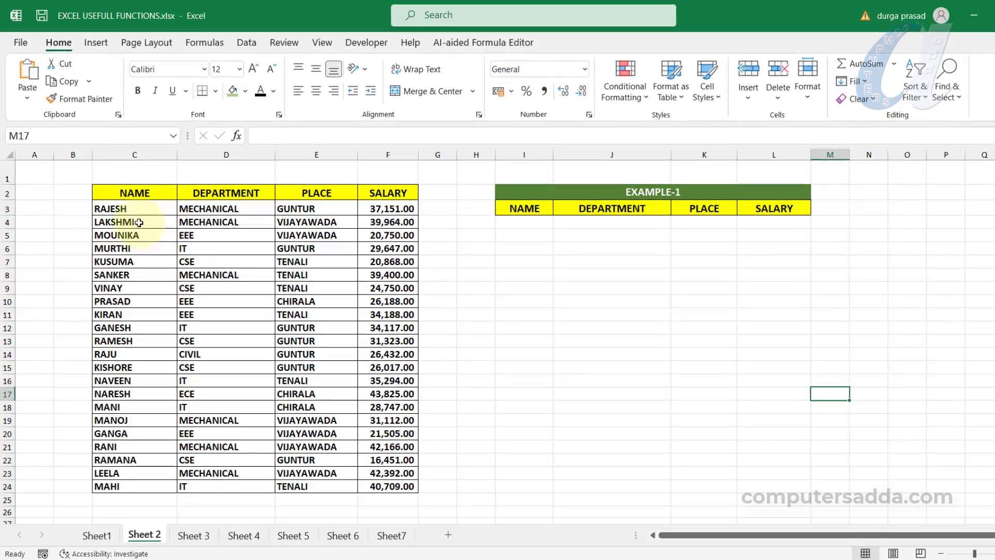
pyautogui.moveTo(146, 214); pyautogui.dragTo(367, 313)
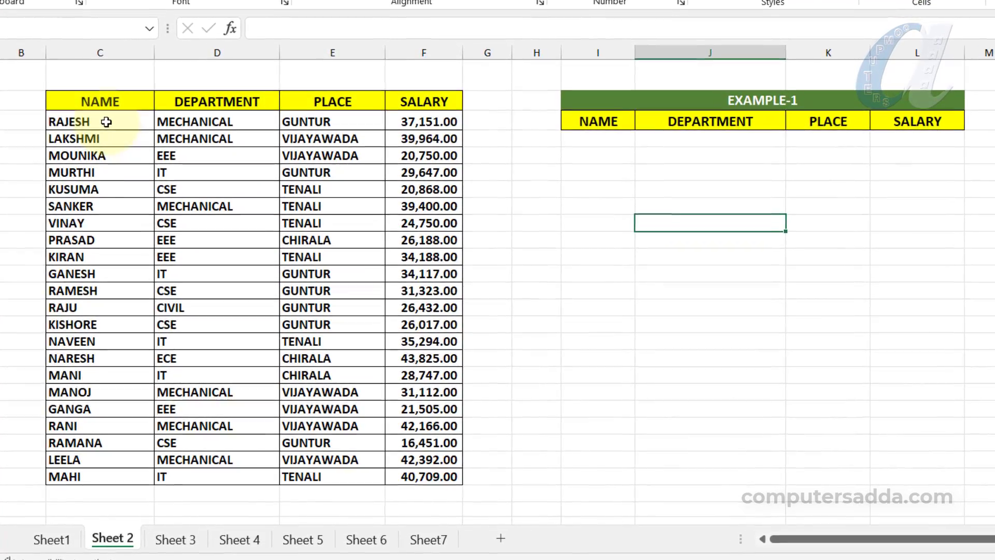
pyautogui.moveTo(106, 122); pyautogui.dragTo(104, 465)
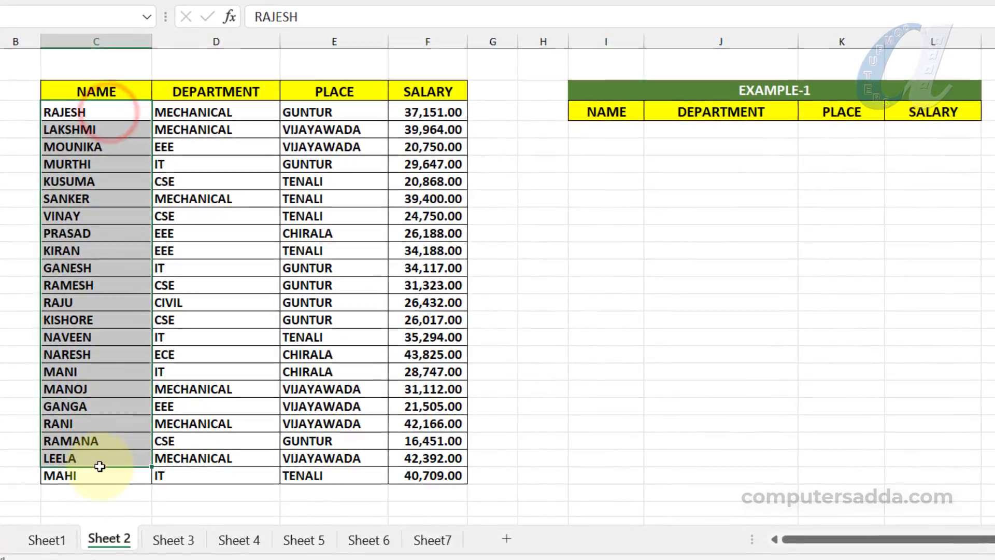
pyautogui.click(638, 280)
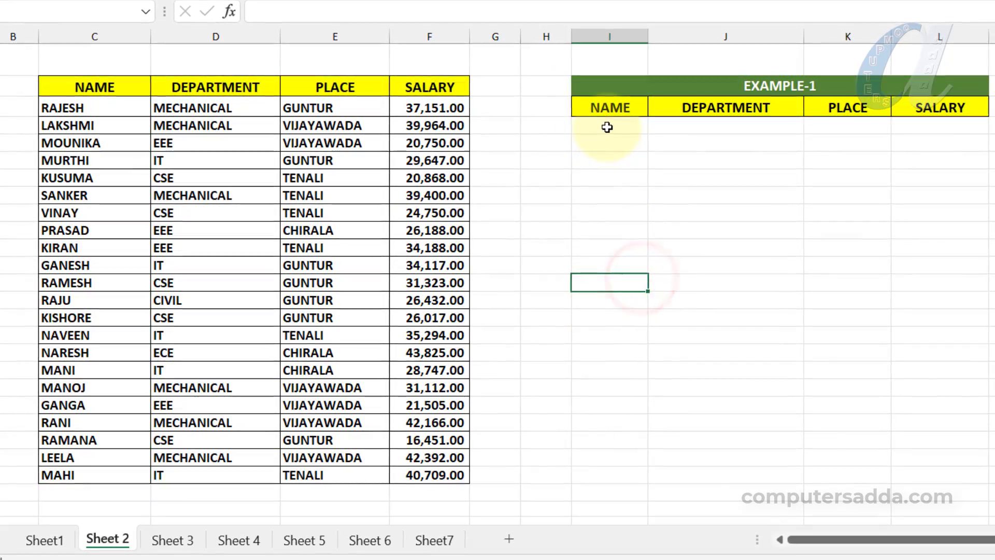
# - Start a SORT formula in Sheet 2 directly under the Example-1 NAME header, with C3:F24 as its array
pyautogui.click(607, 127)
pyautogui.write('=sort(')
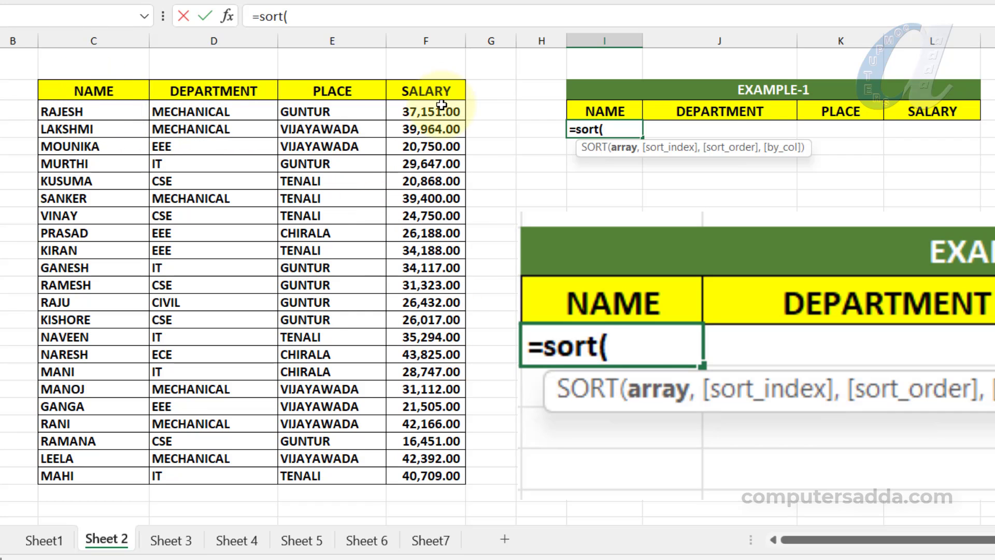
pyautogui.moveTo(81, 108); pyautogui.dragTo(437, 481)
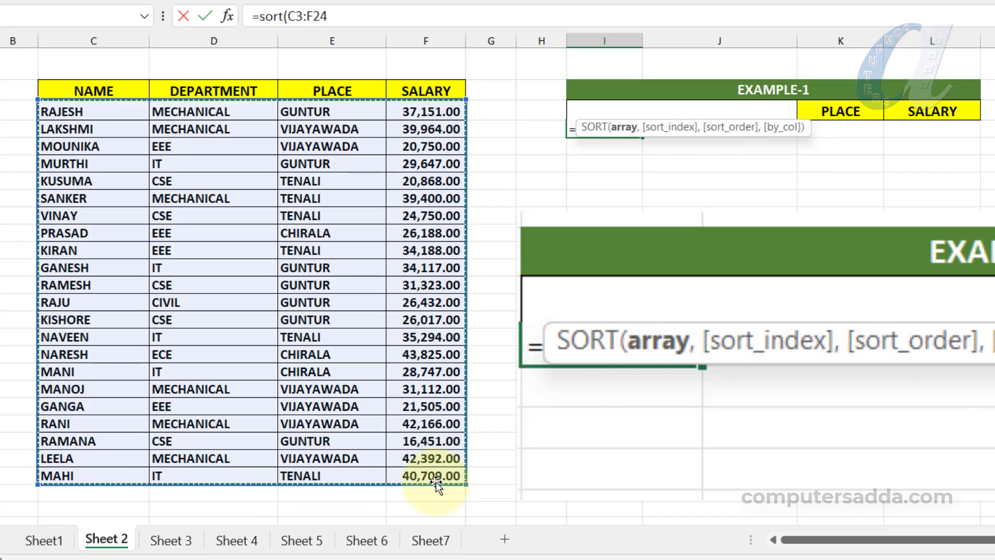
pyautogui.write(',')
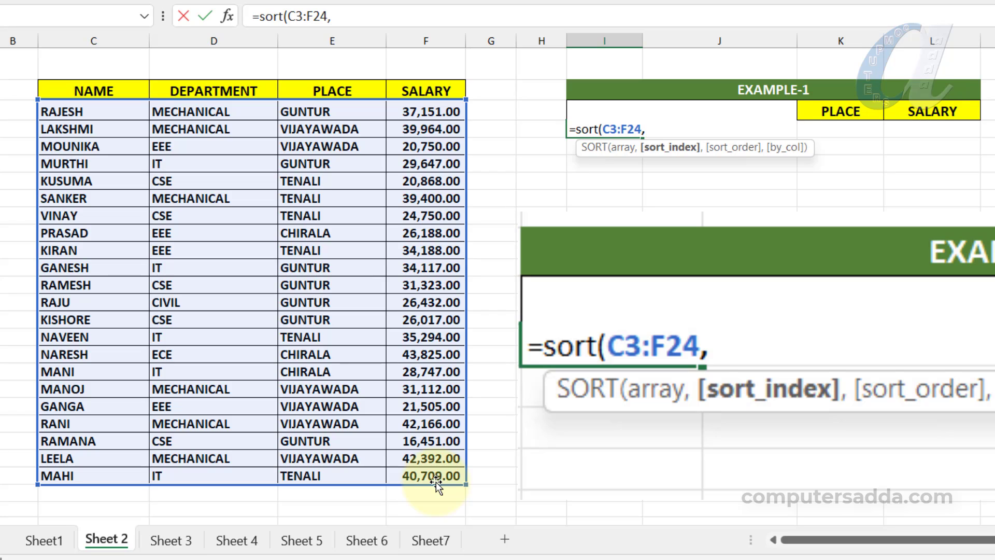
pyautogui.write('1,')
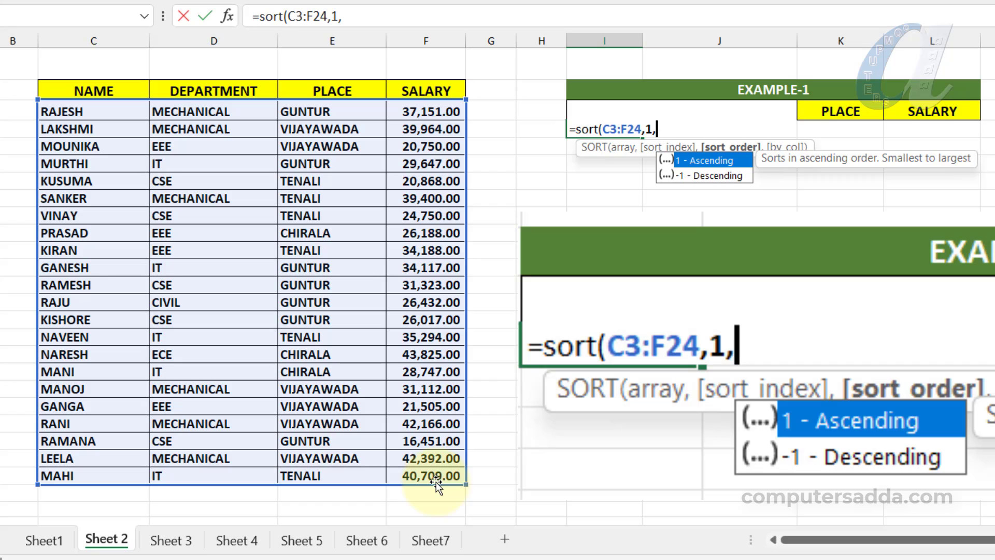
pyautogui.press('BackSpace')
pyautogui.press('BackSpace')
pyautogui.write('2')
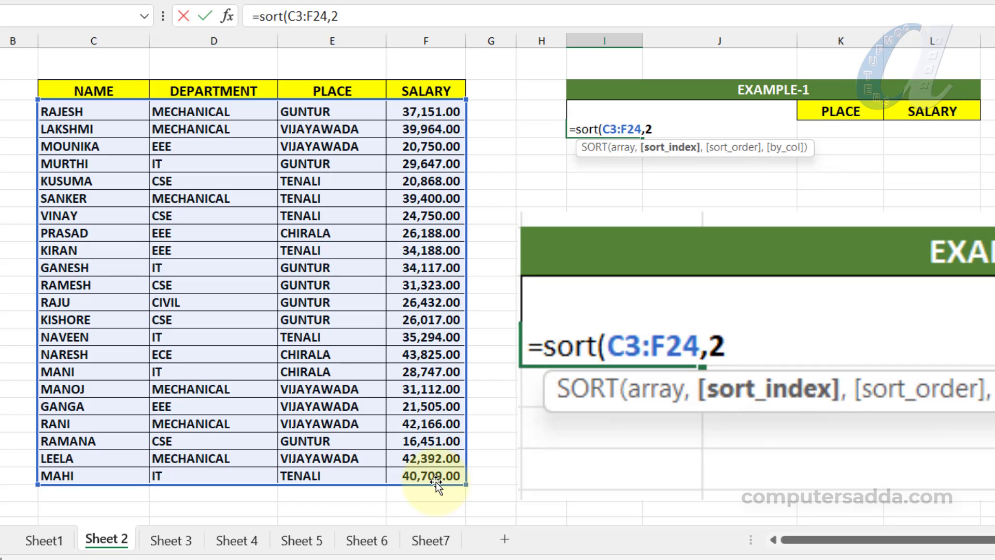
pyautogui.press('BackSpace')
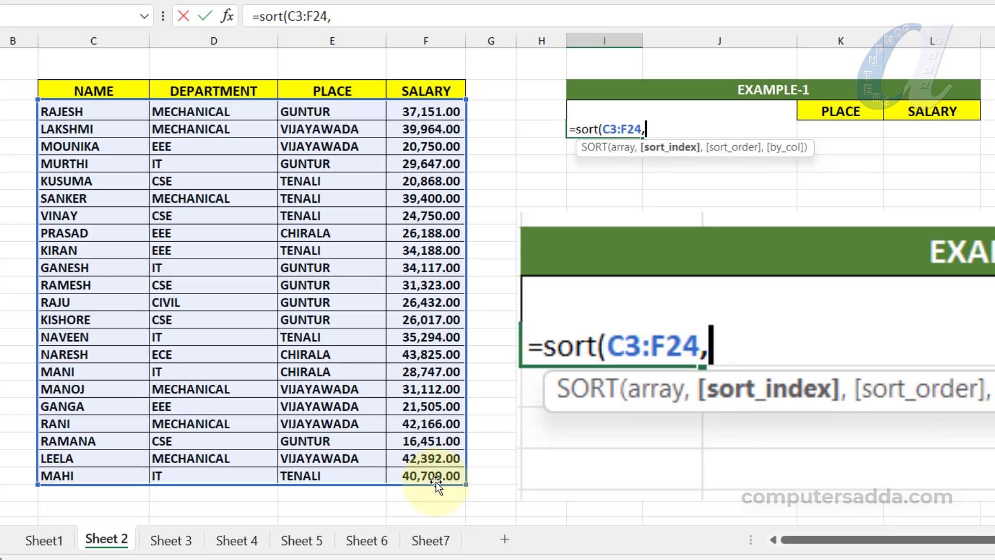
# - Complete the SORT formula with sort_index 1, ascending sort_order 1 and by_col FALSE to sort the records by name
pyautogui.write('1,')
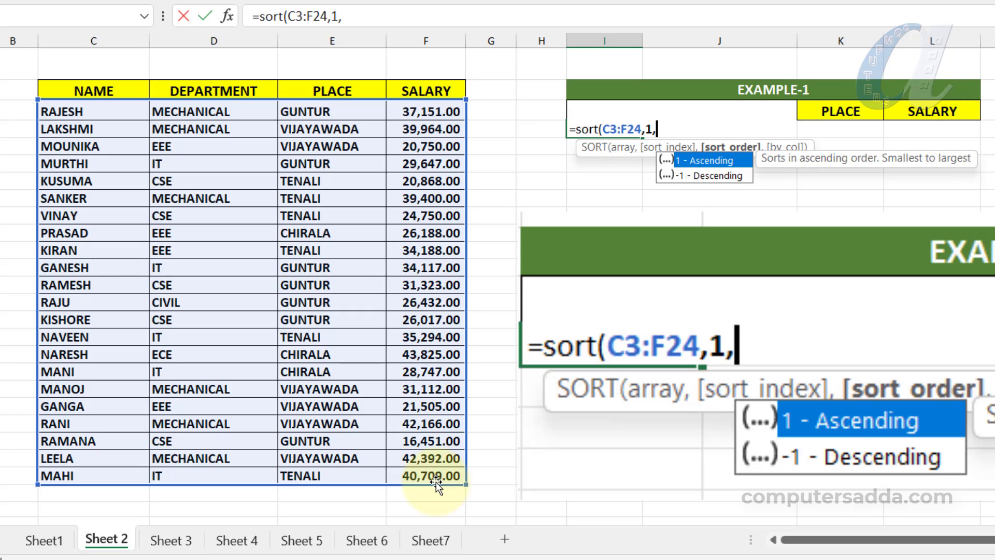
pyautogui.write('1,')
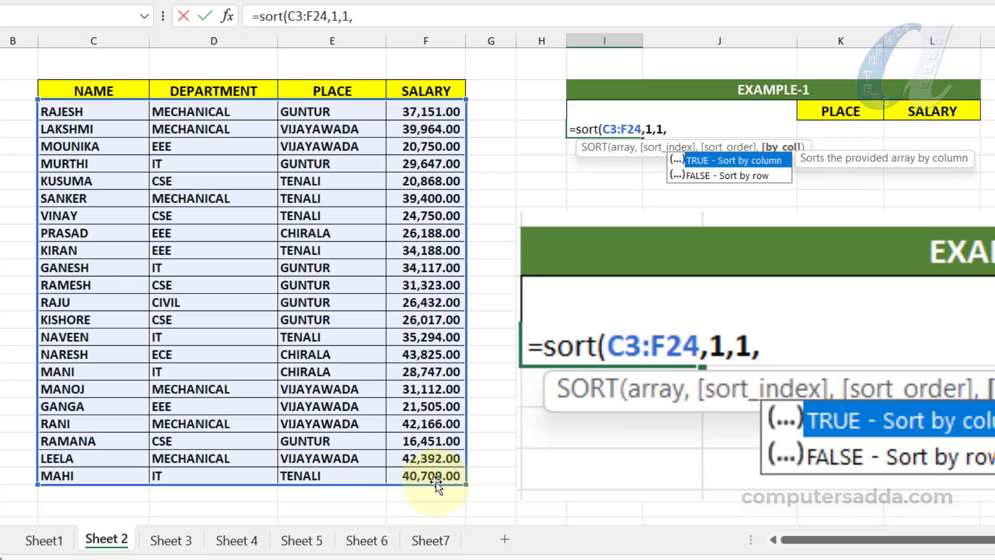
pyautogui.press('Down')
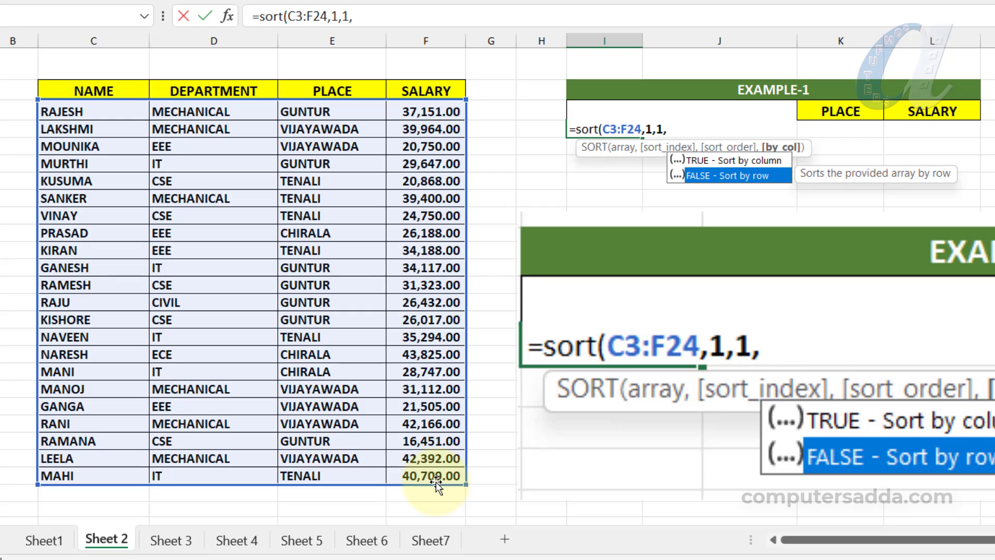
pyautogui.press('Tab')
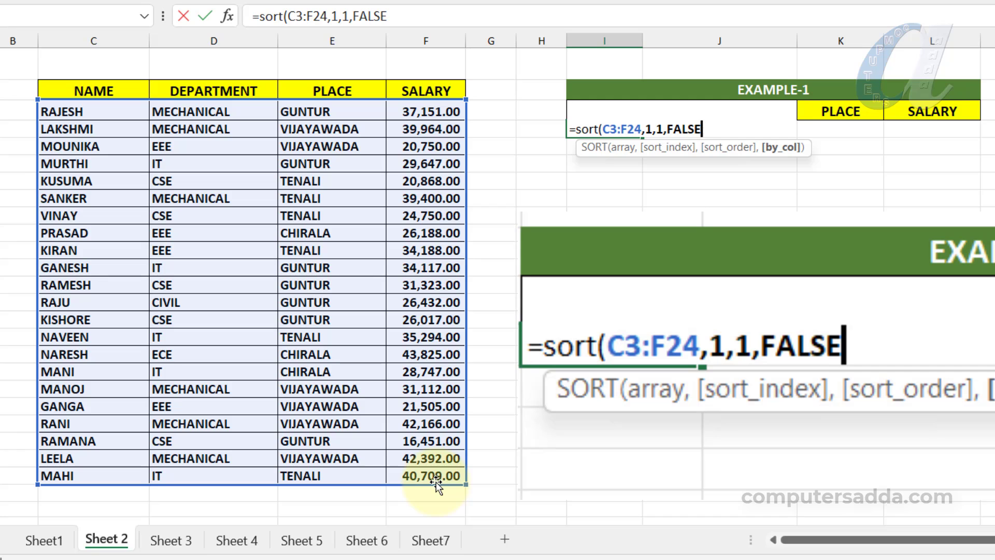
pyautogui.write(')')
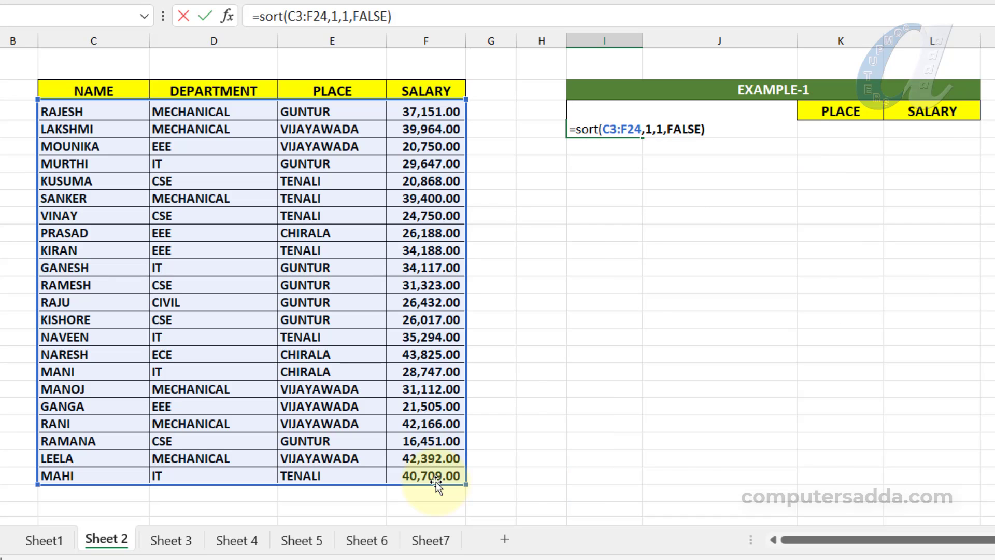
pyautogui.press('Return')
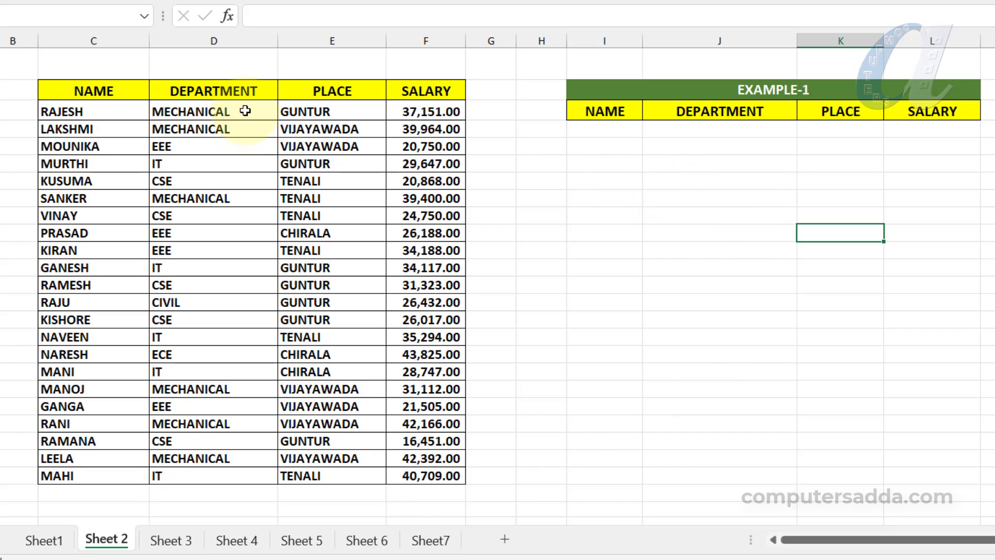
pyautogui.moveTo(245, 110); pyautogui.dragTo(222, 474)
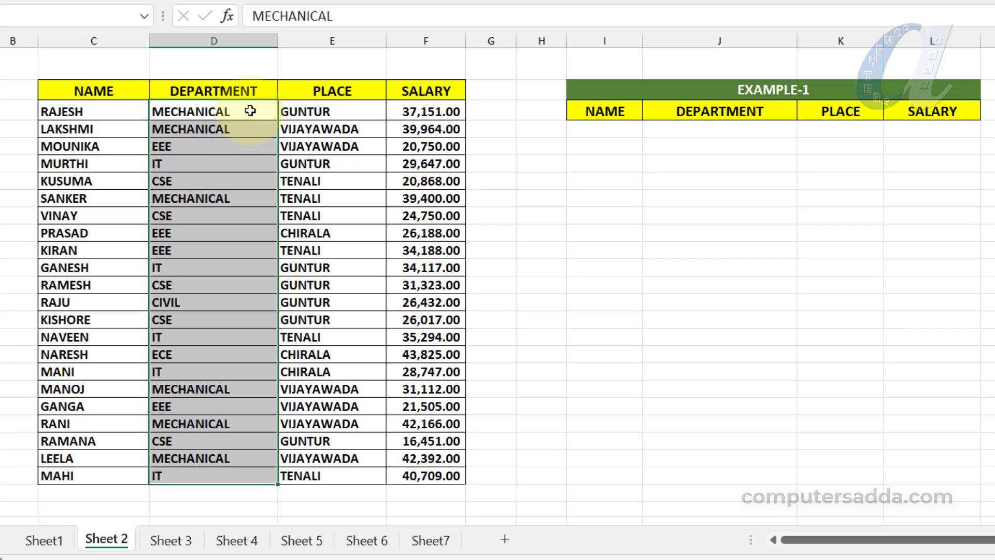
pyautogui.moveTo(250, 111); pyautogui.dragTo(245, 476)
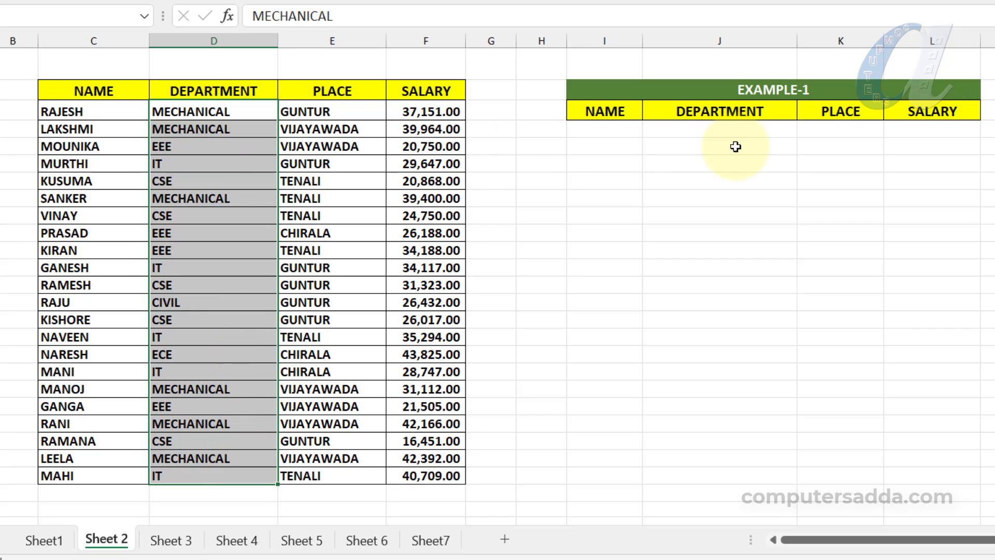
pyautogui.moveTo(713, 131); pyautogui.dragTo(713, 264)
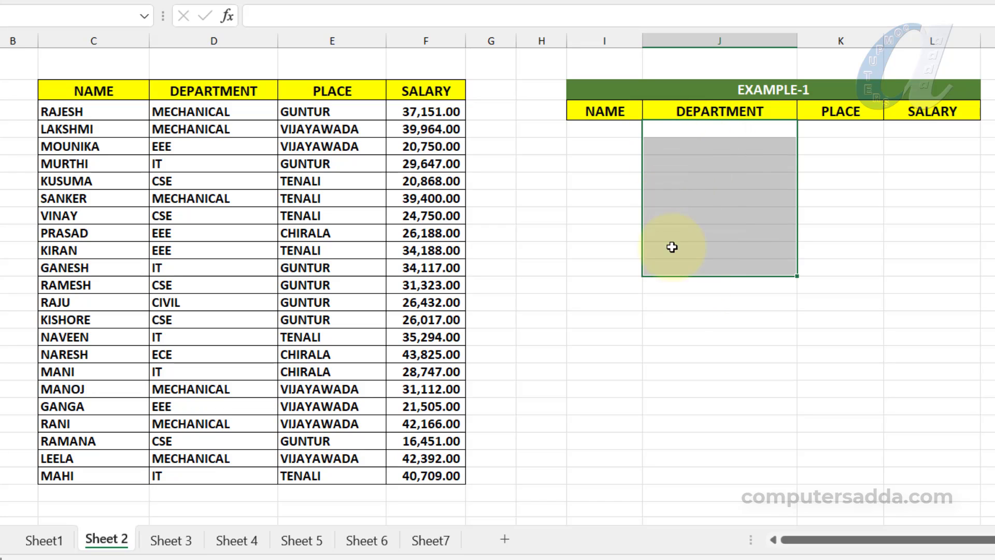
pyautogui.click(731, 203)
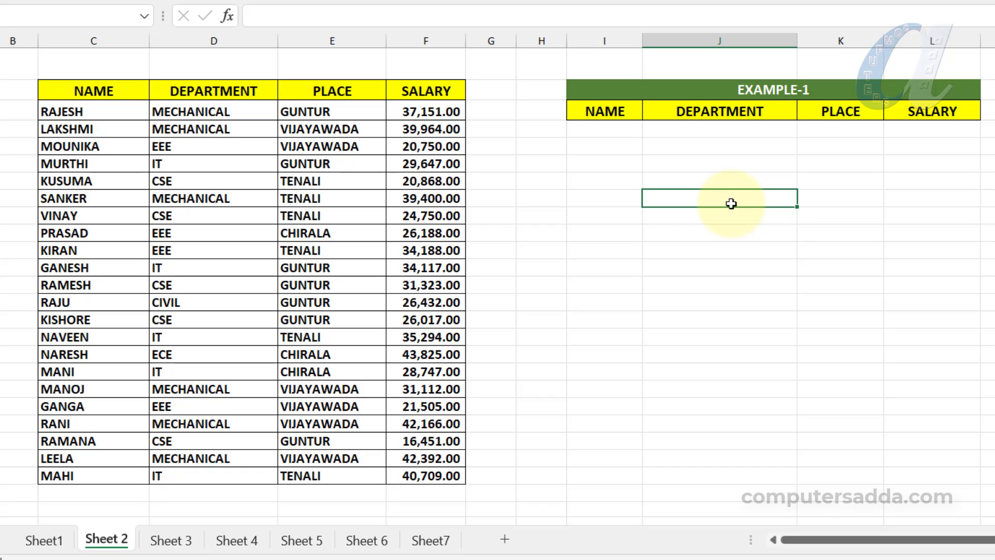
# - Start a SORT formula directly under the Example-1 DEPARTMENT header, nesting UNIQUE(D3:D24) as its array
pyautogui.click(697, 133)
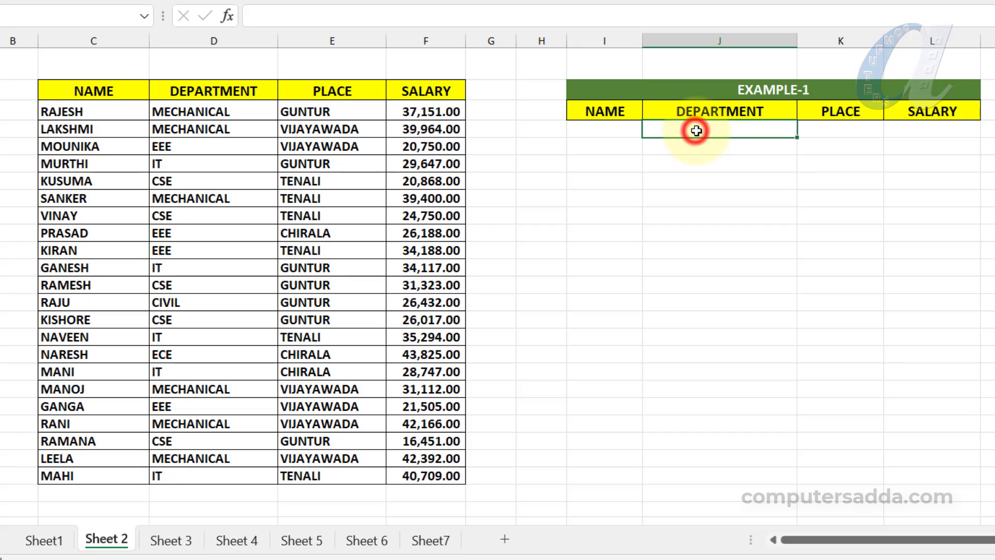
pyautogui.write('=')
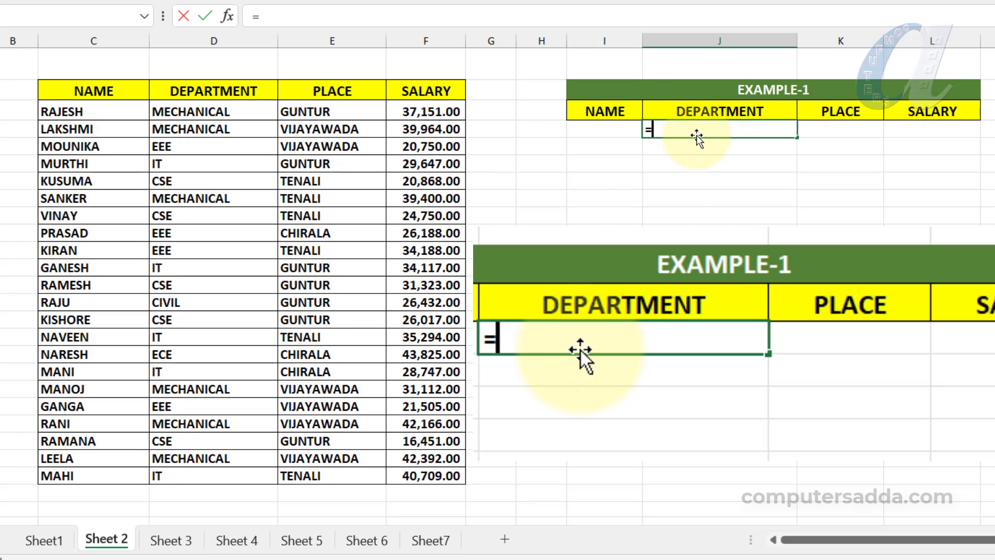
pyautogui.write('sort(')
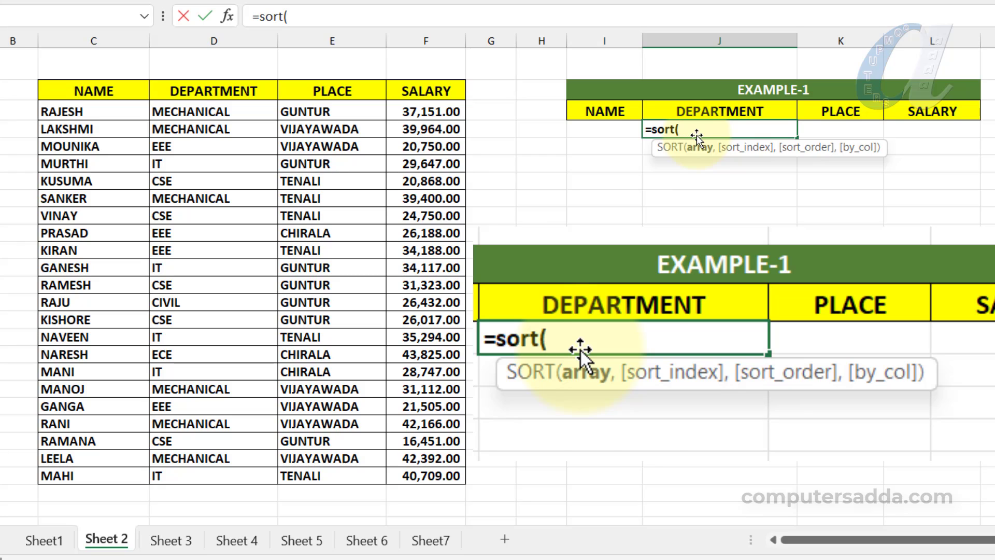
pyautogui.write('uni')
pyautogui.press('Down')
pyautogui.press('Down')
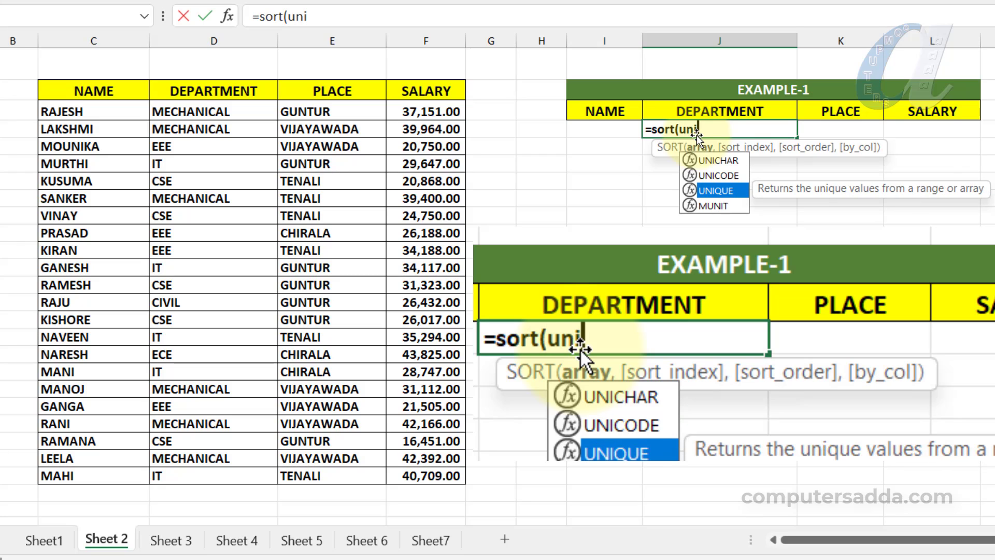
pyautogui.press('Tab')
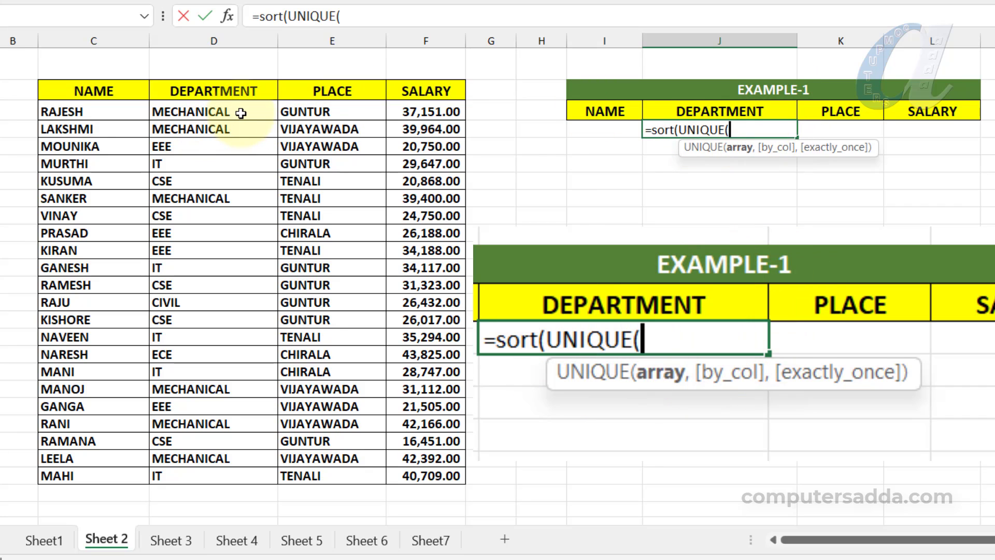
pyautogui.moveTo(241, 113); pyautogui.dragTo(227, 473)
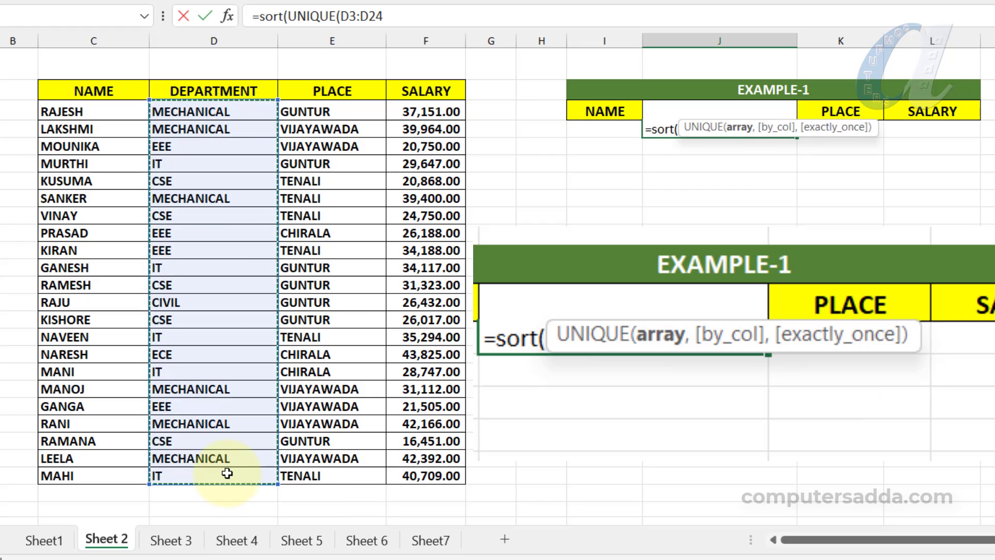
pyautogui.write(')')
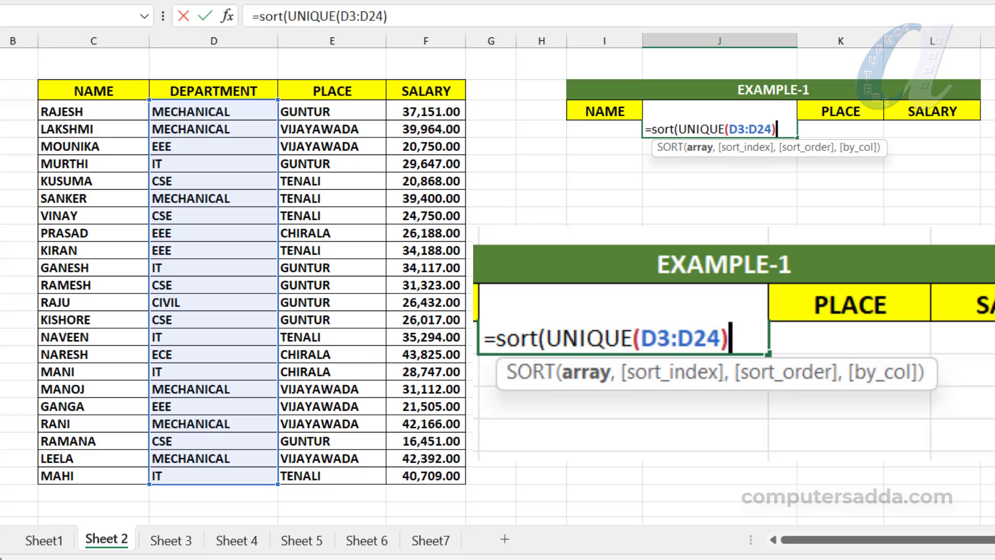
# - Complete the nested SORT formula with sort_index left empty and sort_order 1 to list the unique departments in ascending order
pyautogui.write(',')
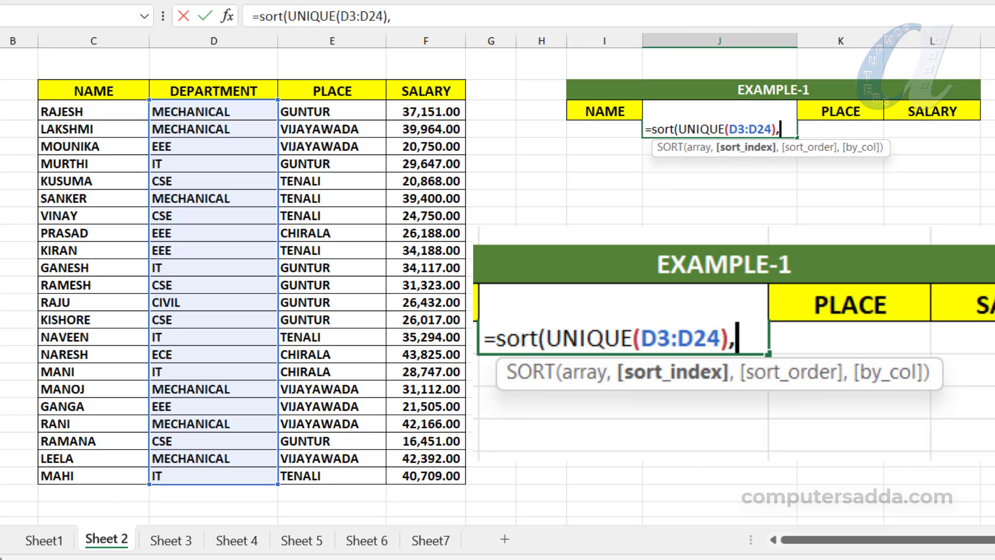
pyautogui.write(',')
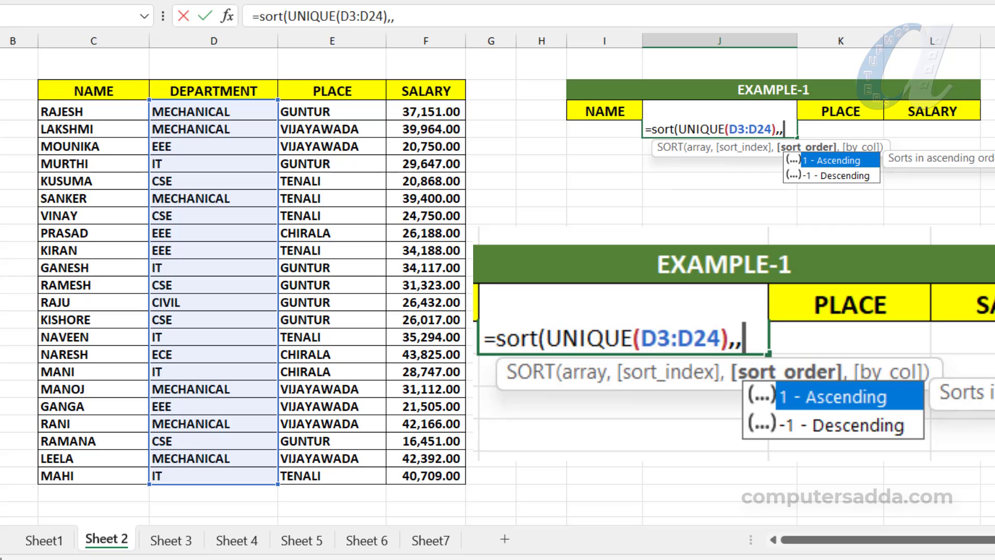
pyautogui.write('1')
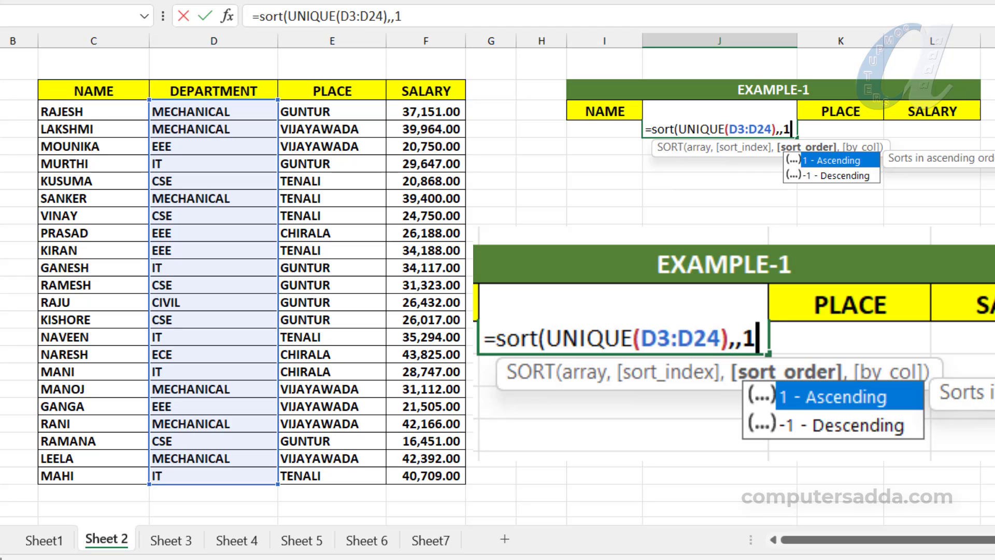
pyautogui.write(')')
pyautogui.press('Return')
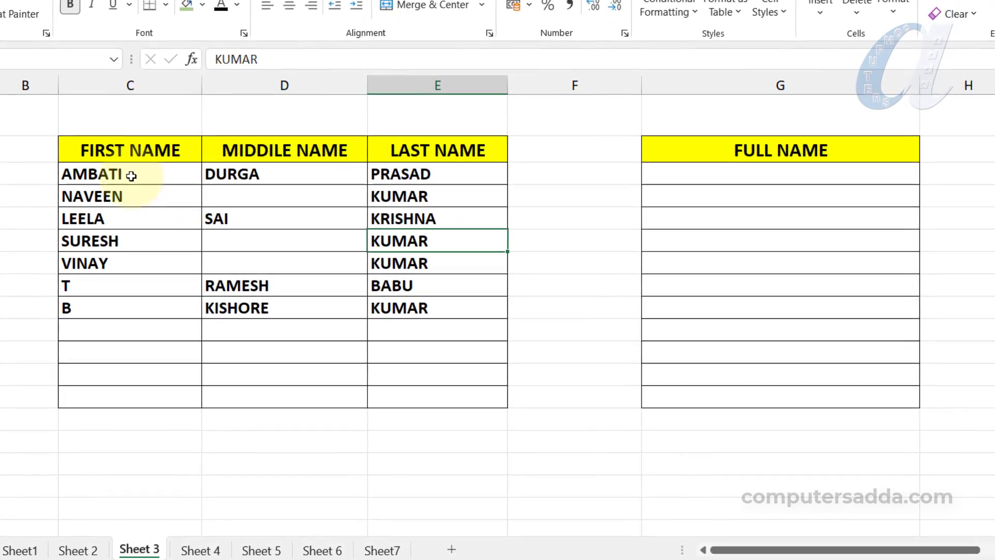
# - Start a TEXTJOIN formula in Sheet 3 in the first cell under the FULL NAME header
pyautogui.moveTo(133, 168); pyautogui.dragTo(441, 169)
pyautogui.click(719, 165)
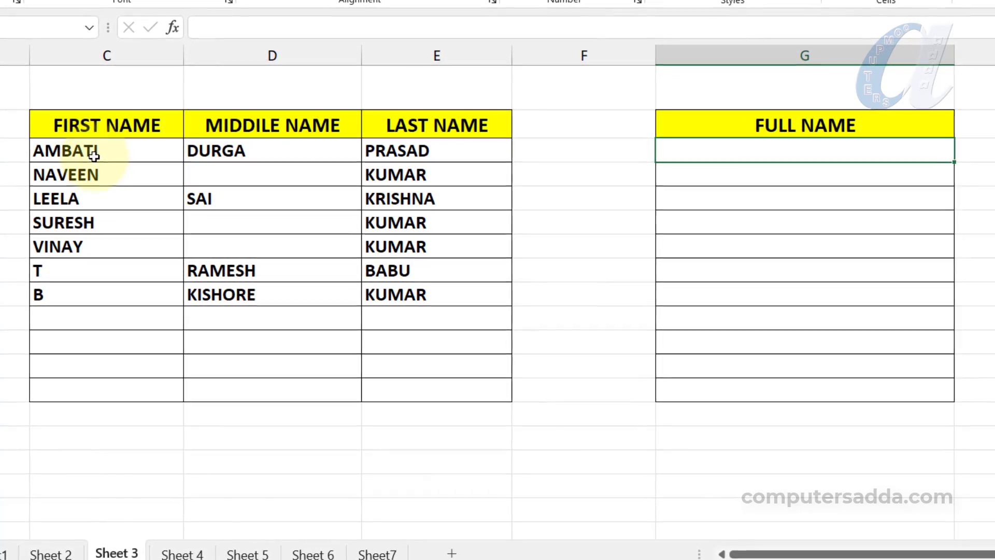
pyautogui.doubleClick(746, 151)
pyautogui.write('=')
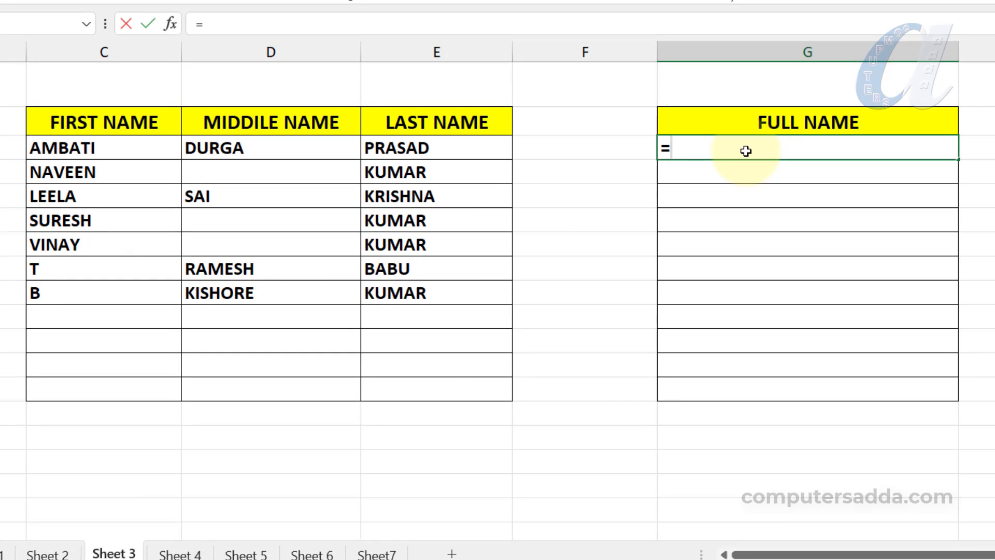
pyautogui.write('text')
pyautogui.press('Down')
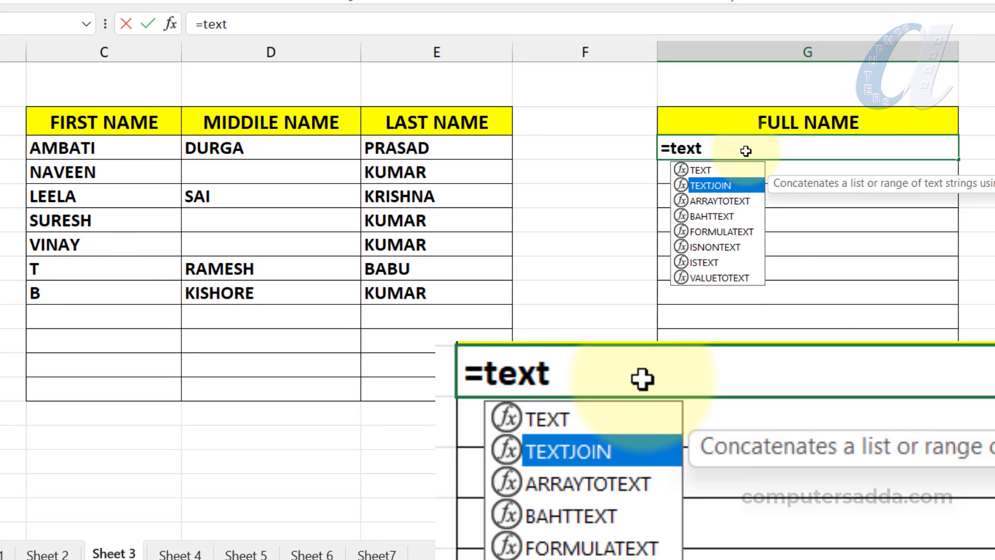
pyautogui.press('Tab')
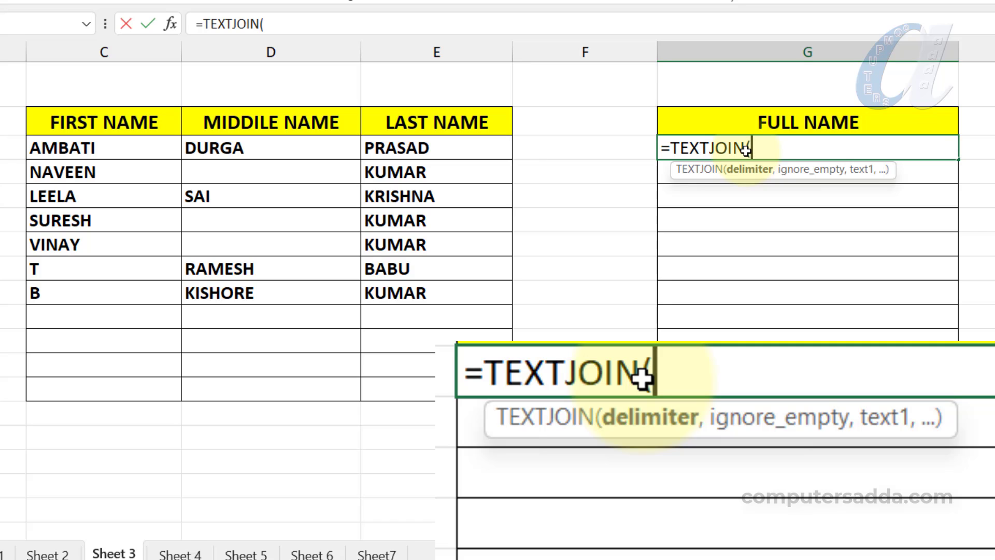
# - Complete the TEXTJOIN formula with a space as delimiter, ignore_empty TRUE and C3:E3 as the text range
pyautogui.write('" "')
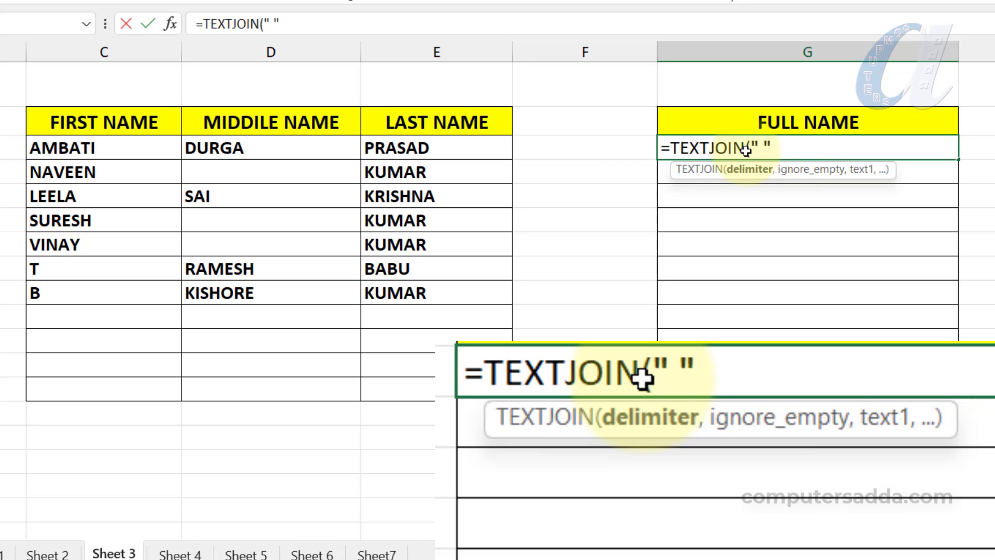
pyautogui.write(',')
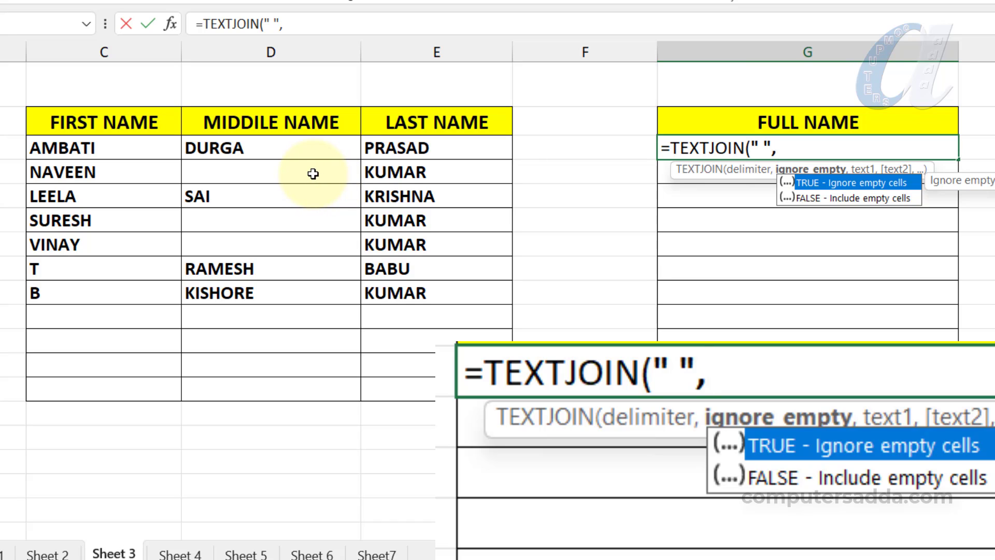
pyautogui.press('Tab')
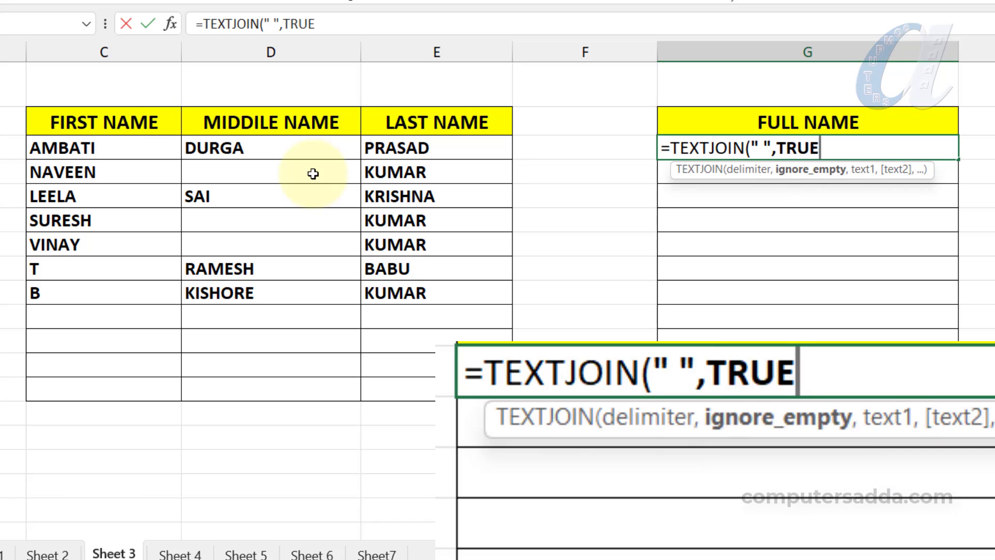
pyautogui.write(',')
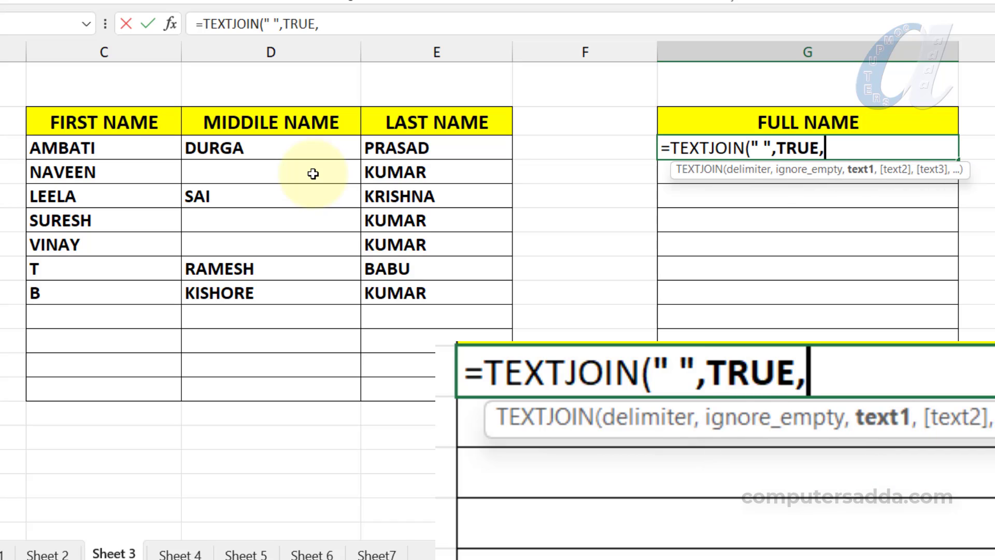
pyautogui.moveTo(108, 148); pyautogui.dragTo(415, 147)
pyautogui.write(')')
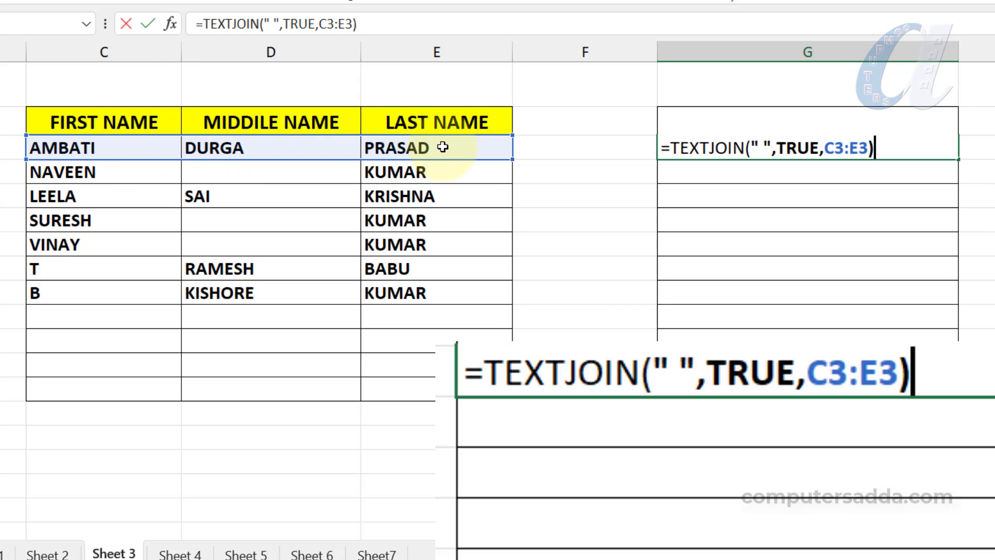
pyautogui.press('Return')
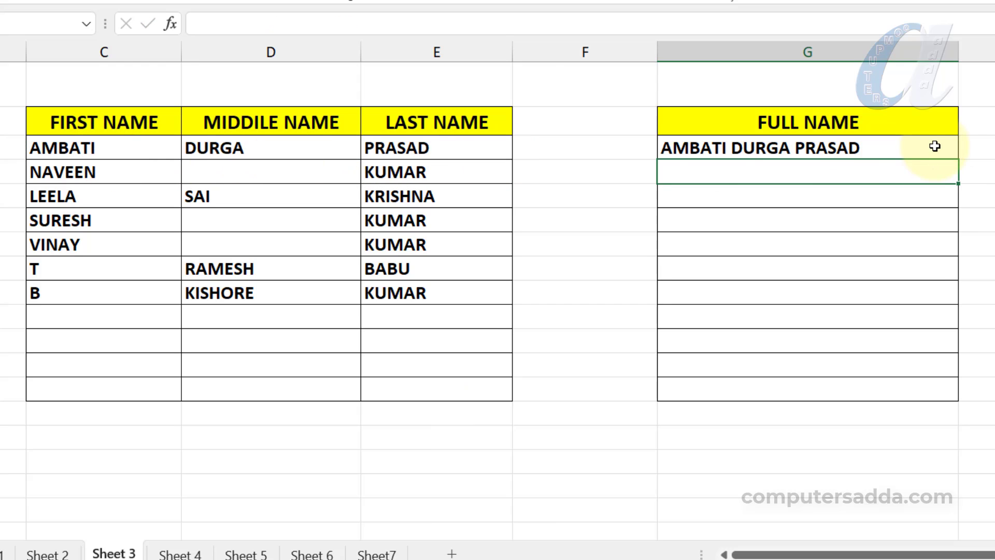
# - Fill the TEXTJOIN formula in the FULL NAME column down through the last row that contains names
pyautogui.click(935, 146)
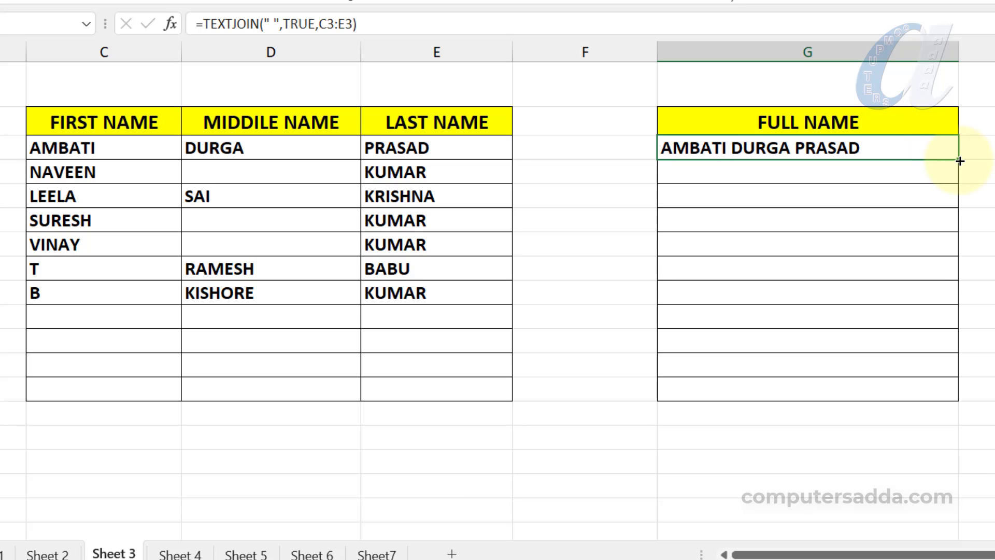
pyautogui.moveTo(960, 161); pyautogui.dragTo(943, 300)
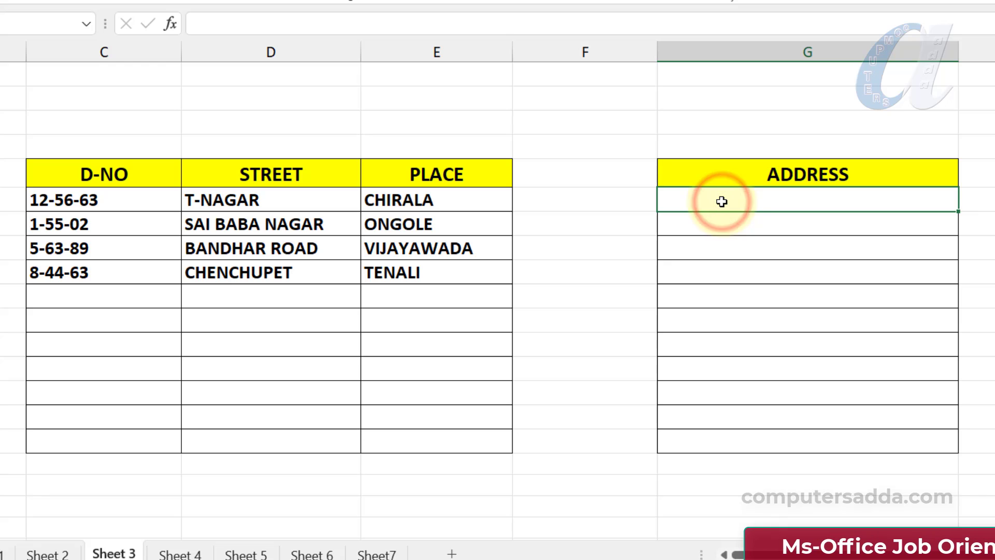
# - Build the first ADDRESS cell with TEXTJOIN using a comma delimiter, ignore_empty TRUE and C26:E26, and fill it down through the remaining address rows
pyautogui.write('text')
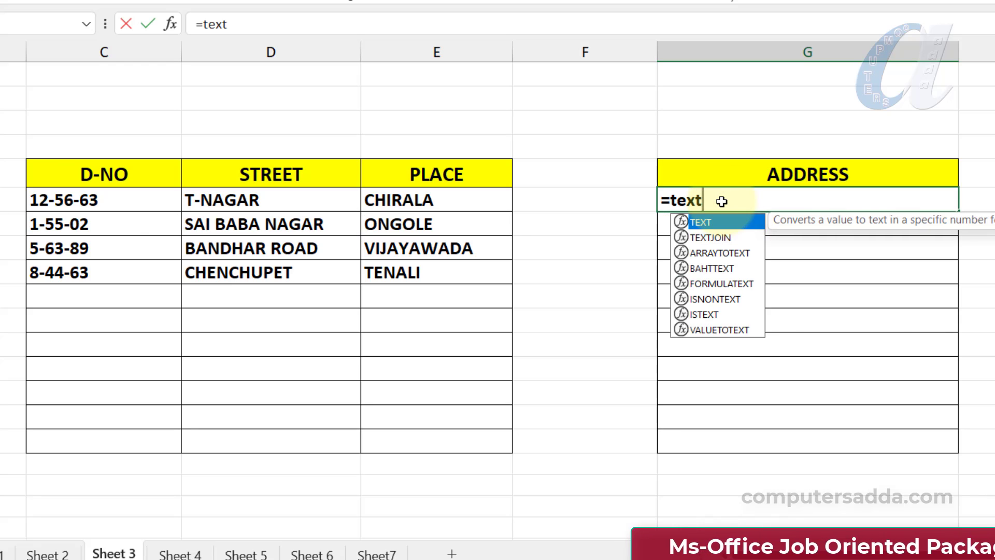
pyautogui.press('Down')
pyautogui.press('Tab')
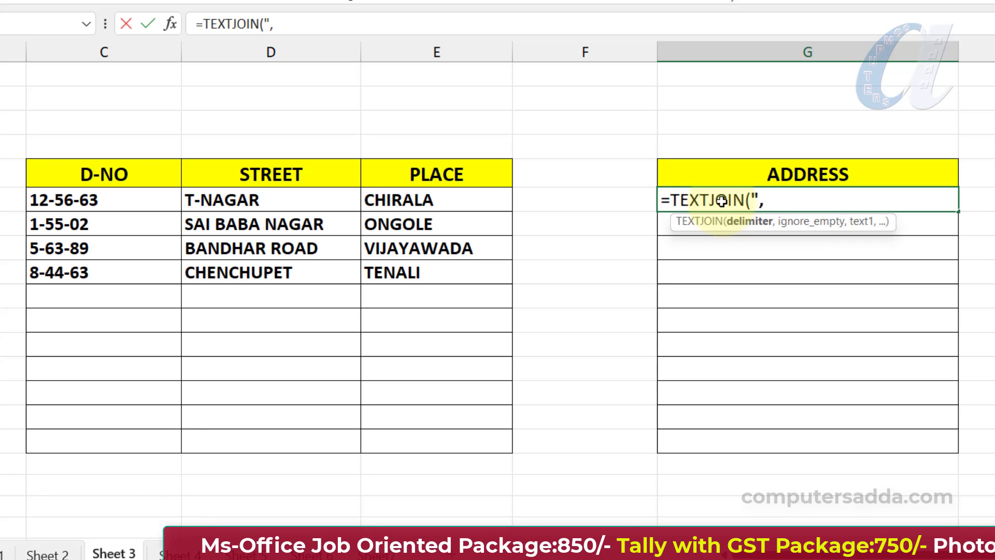
pyautogui.write('",",')
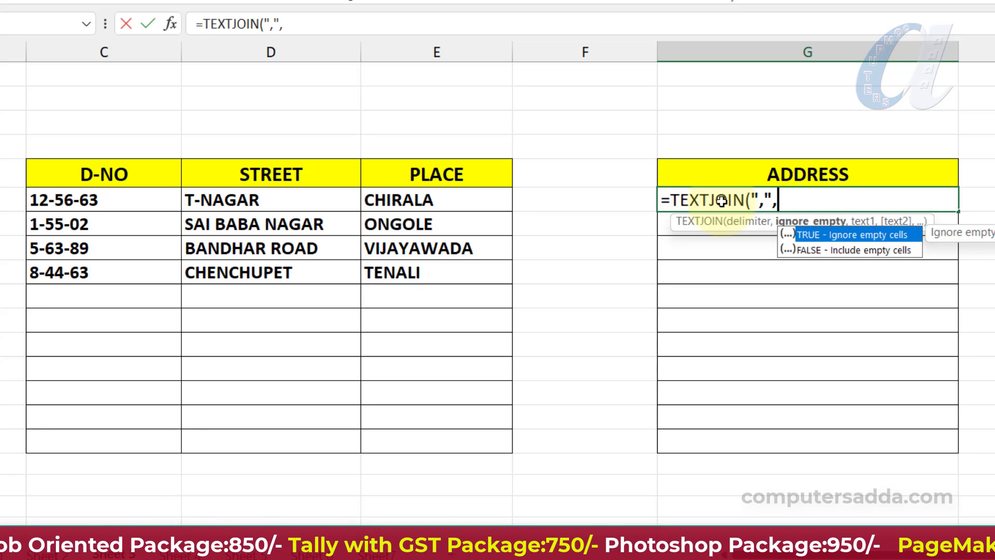
pyautogui.press('Tab')
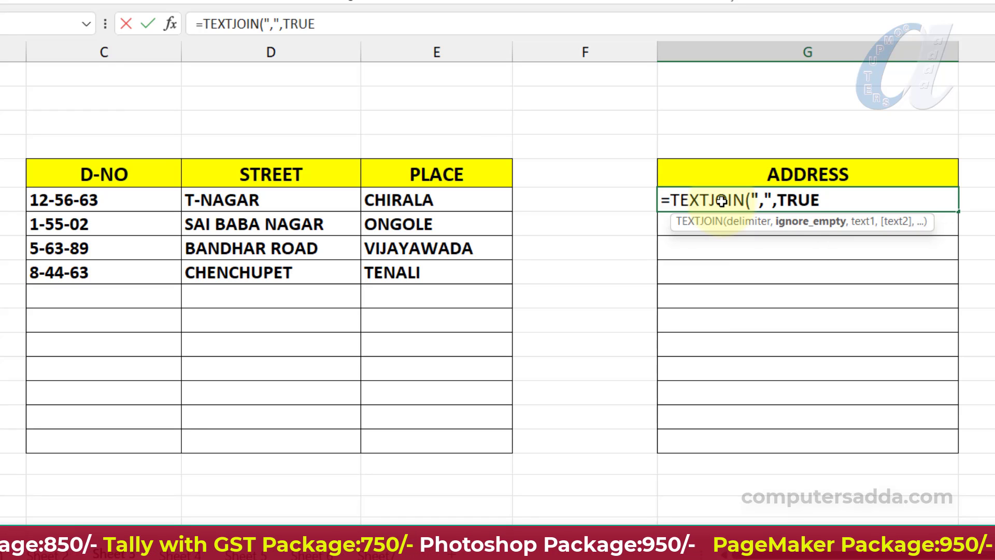
pyautogui.write(',')
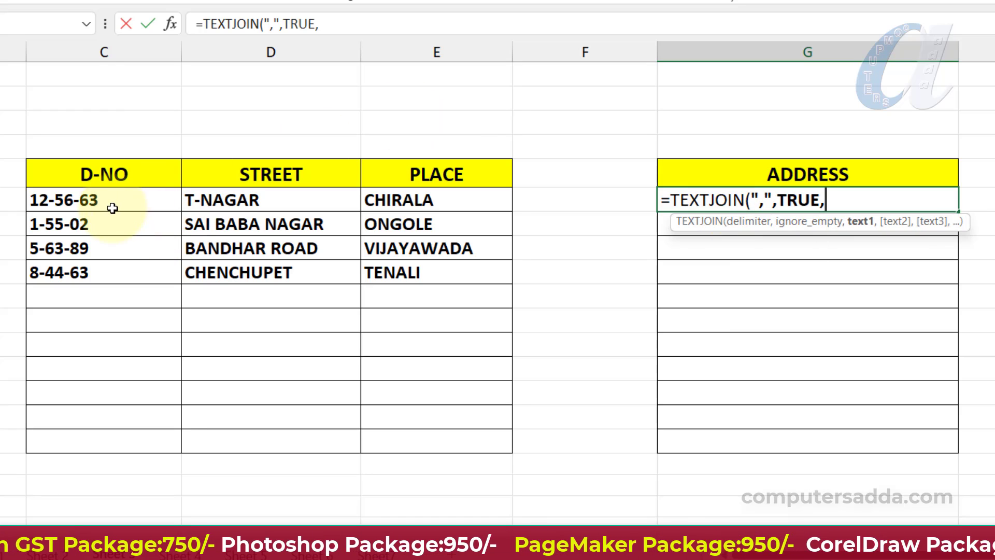
pyautogui.moveTo(111, 207); pyautogui.dragTo(398, 203)
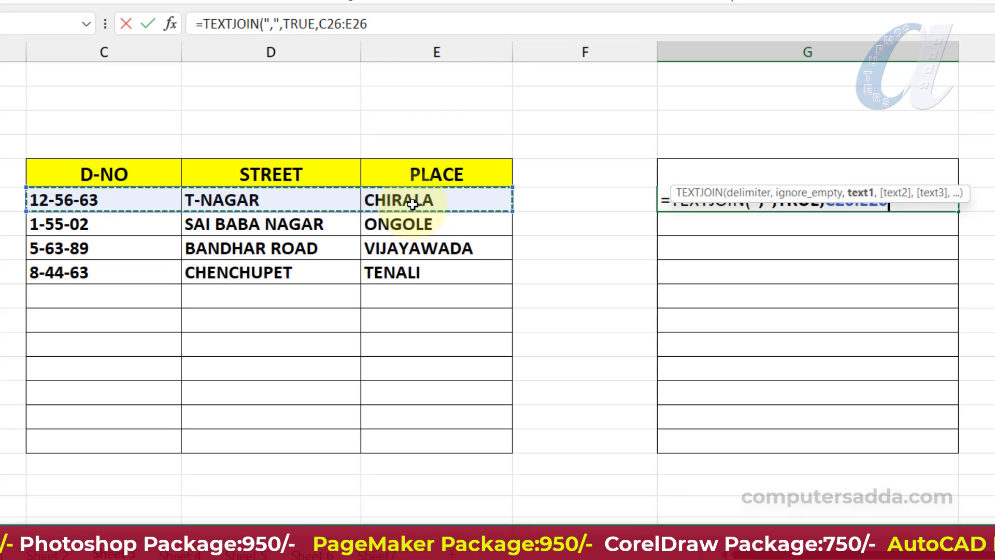
pyautogui.press('Return')
pyautogui.click(715, 202)
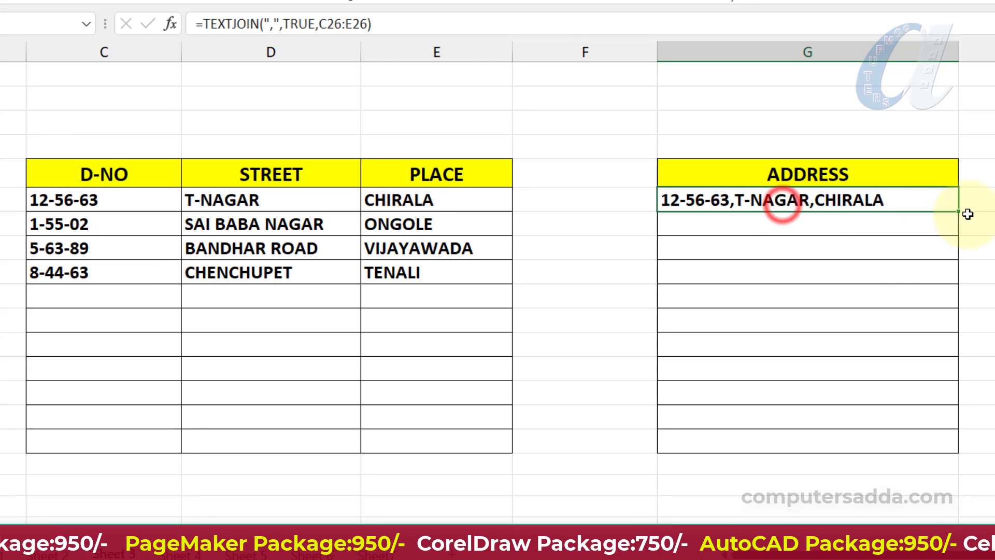
pyautogui.moveTo(959, 213); pyautogui.dragTo(948, 284)
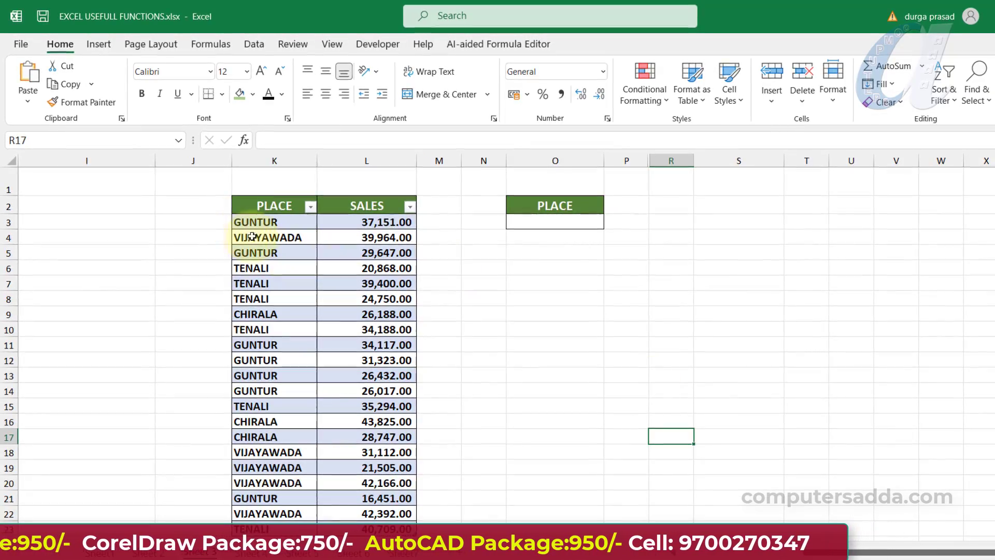
pyautogui.moveTo(242, 401); pyautogui.dragTo(246, 435)
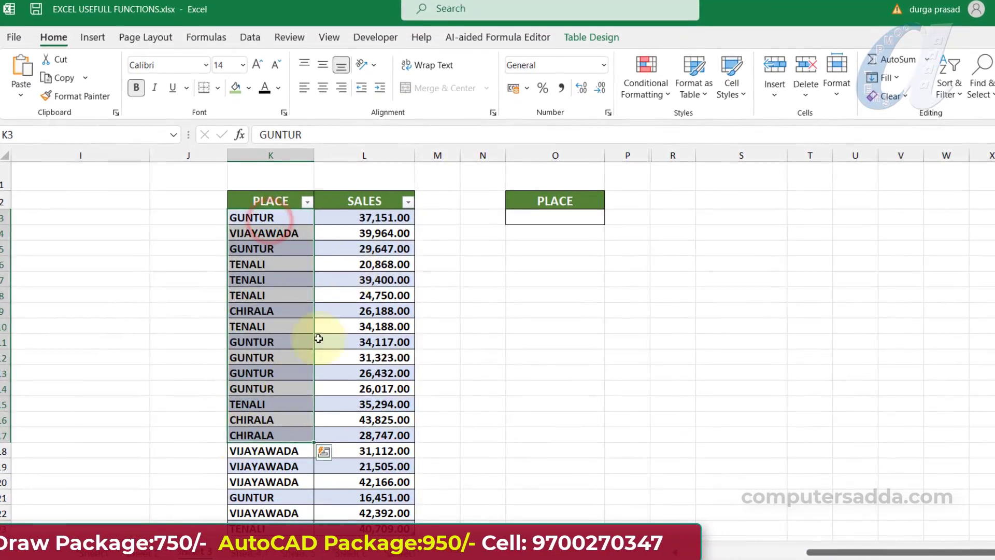
pyautogui.moveTo(355, 218); pyautogui.dragTo(341, 416)
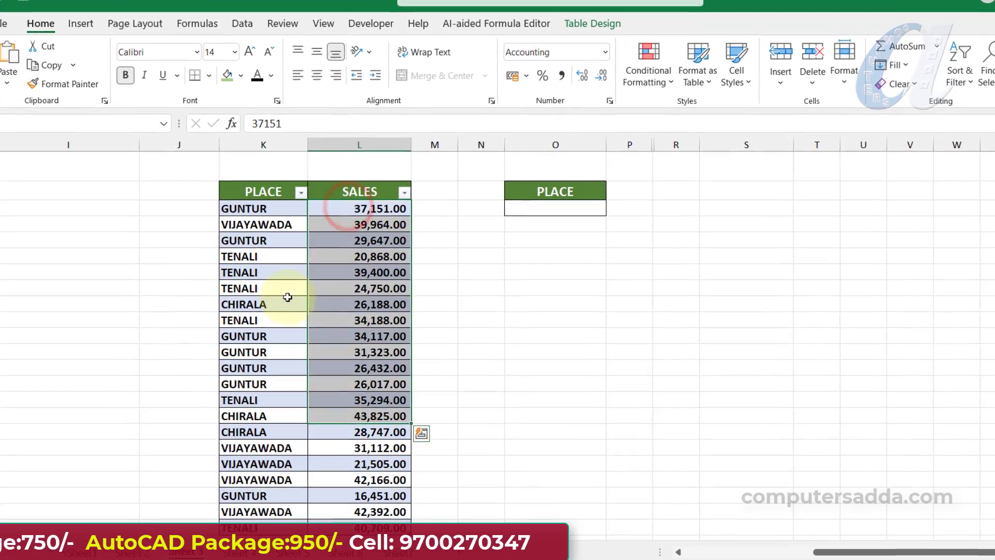
pyautogui.moveTo(265, 197); pyautogui.dragTo(210, 544)
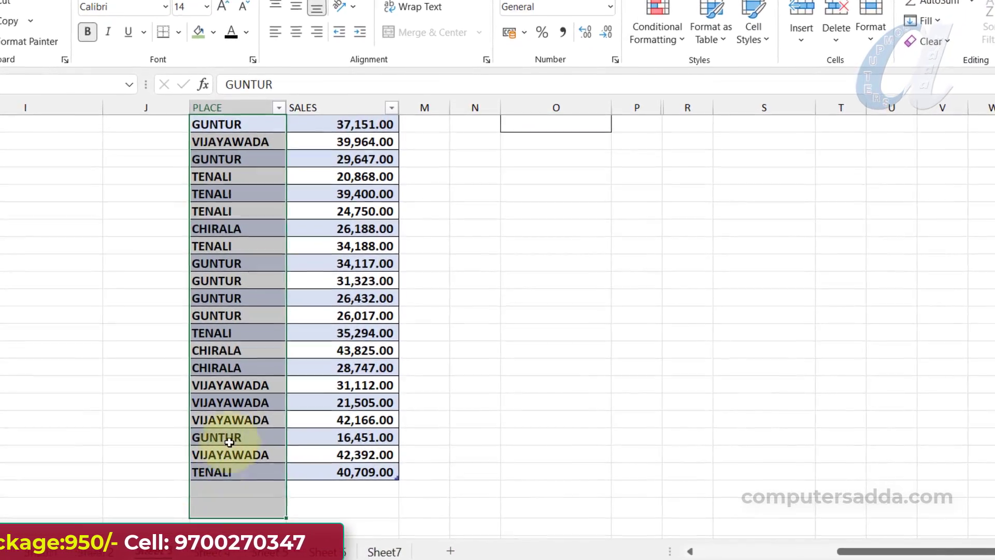
pyautogui.scroll(1, 229, 394)
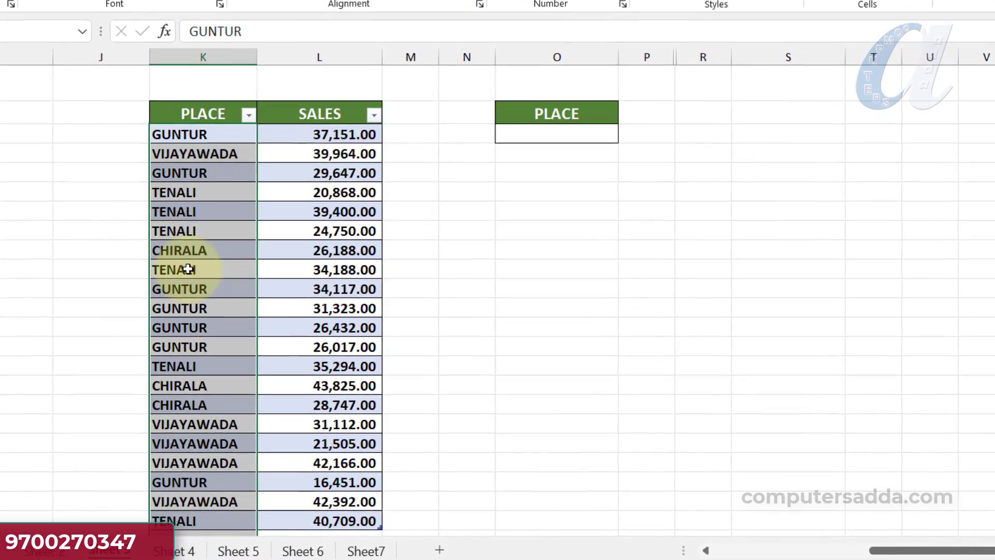
pyautogui.click(577, 174)
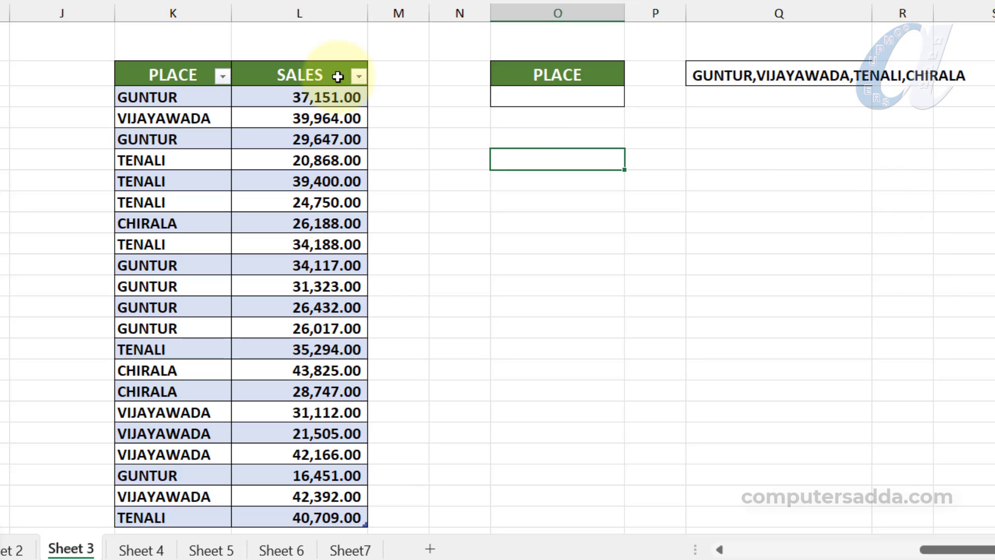
# - Start a TEXTJOIN formula in the cell under the separate PLACE header, with a comma as delimiter and ignore_empty TRUE
pyautogui.click(540, 104)
pyautogui.write('=tex')
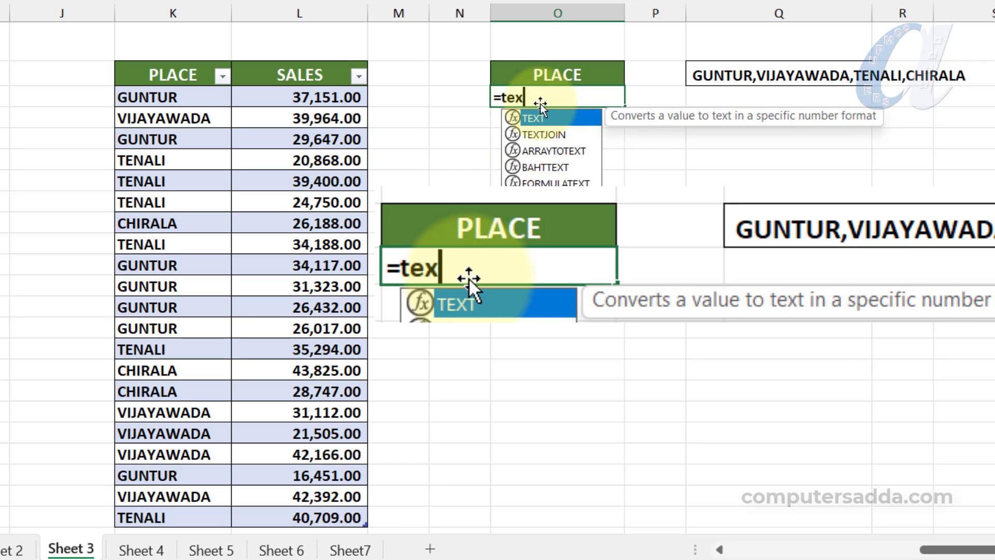
pyautogui.press('Down')
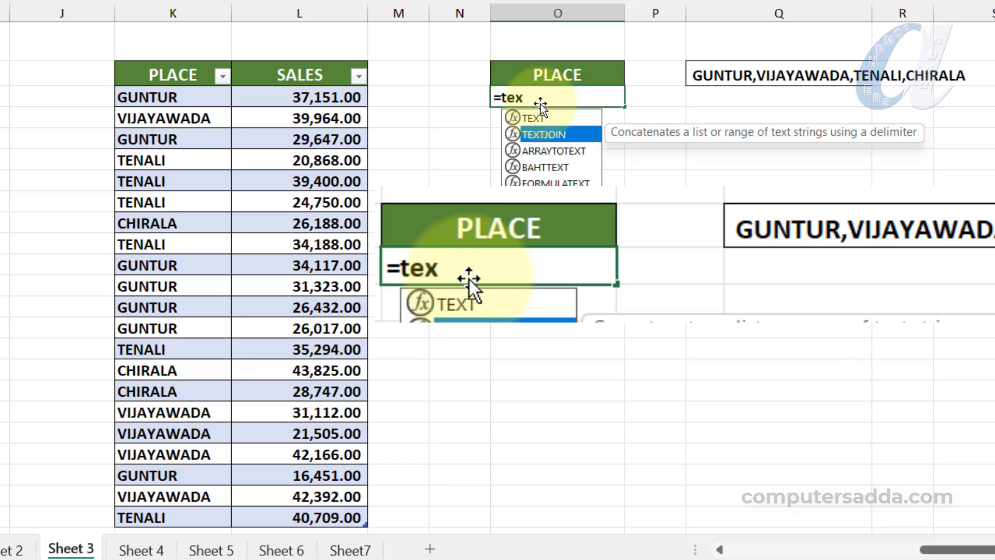
pyautogui.press('Tab')
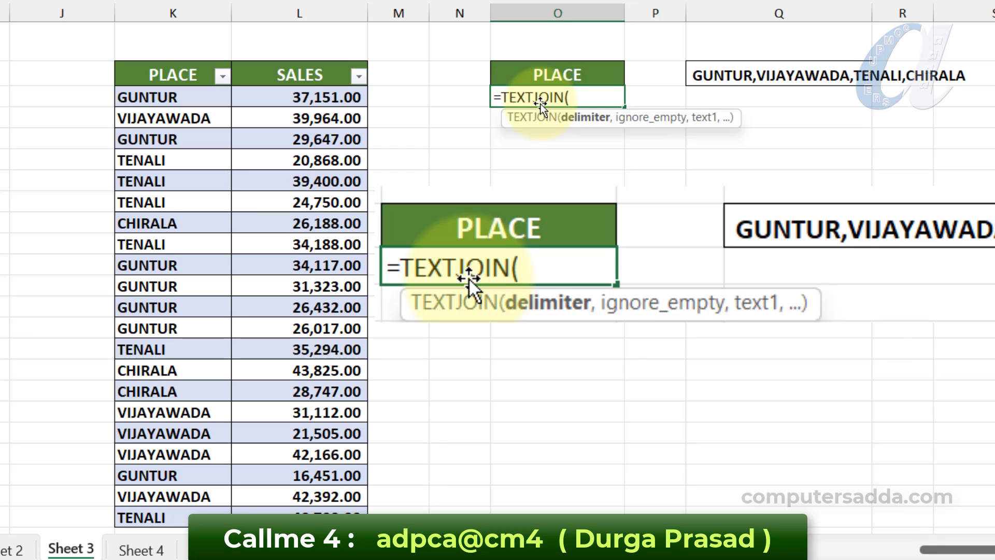
pyautogui.write('",",')
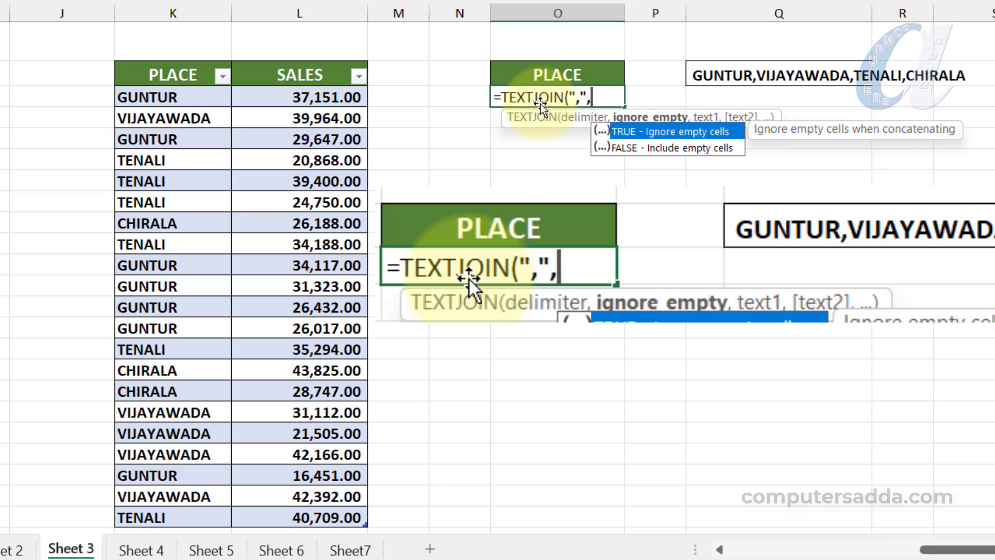
pyautogui.press('Tab')
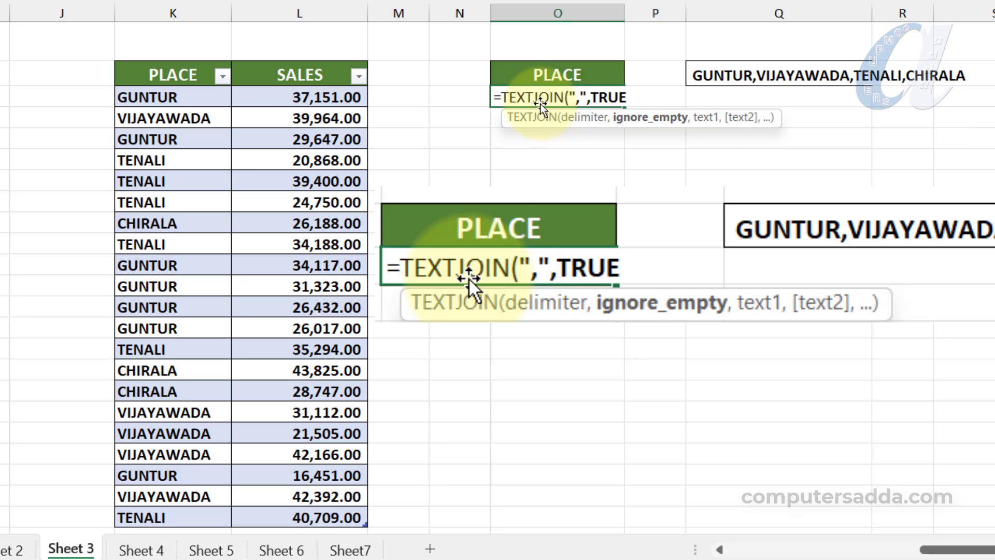
pyautogui.write(',')
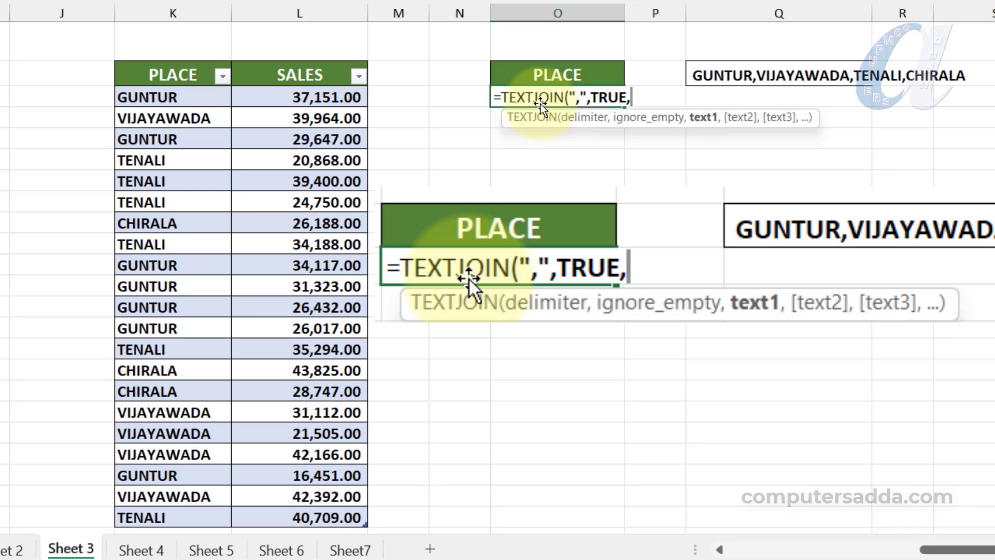
# - Complete the TEXTJOIN formula by nesting UNIQUE over Table1[PLACE] as its text argument
pyautogui.write('uni')
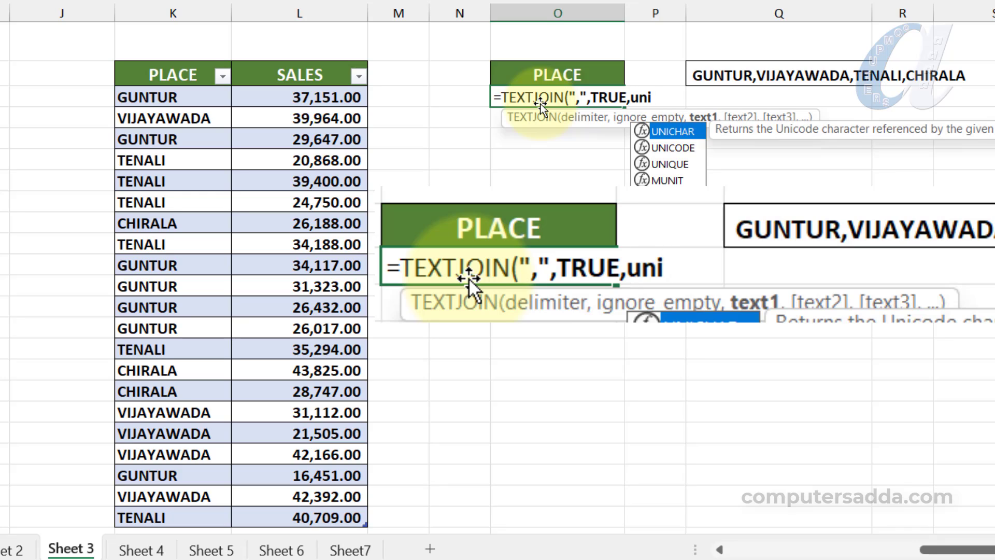
pyautogui.press('Down')
pyautogui.press('Down')
pyautogui.press('Tab')
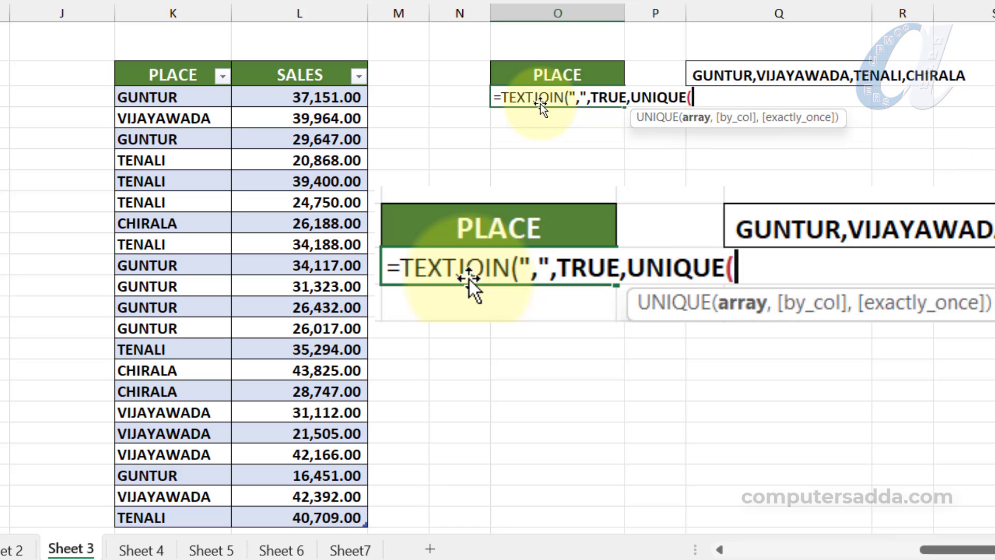
pyautogui.moveTo(189, 97); pyautogui.dragTo(182, 445)
pyautogui.write(')')
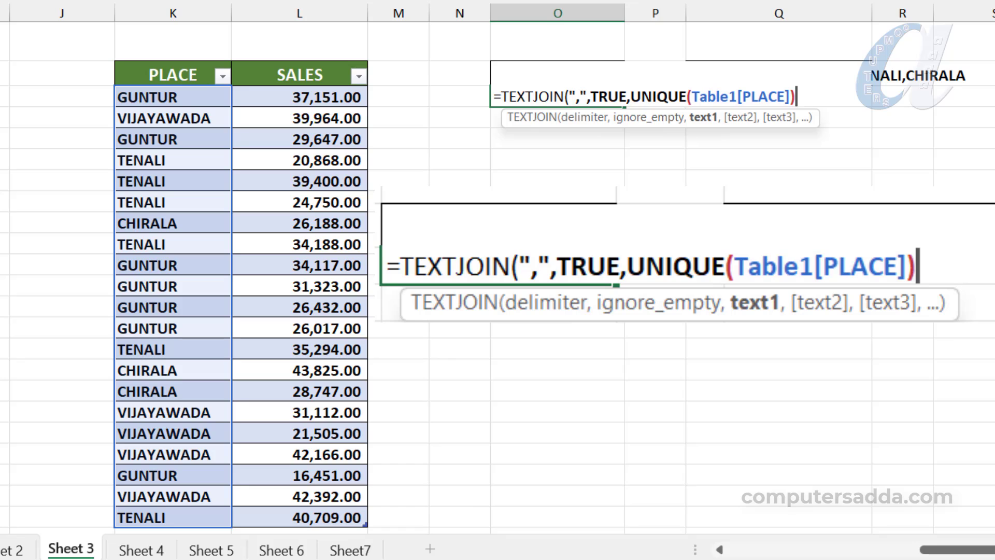
pyautogui.write(')')
pyautogui.press('Return')
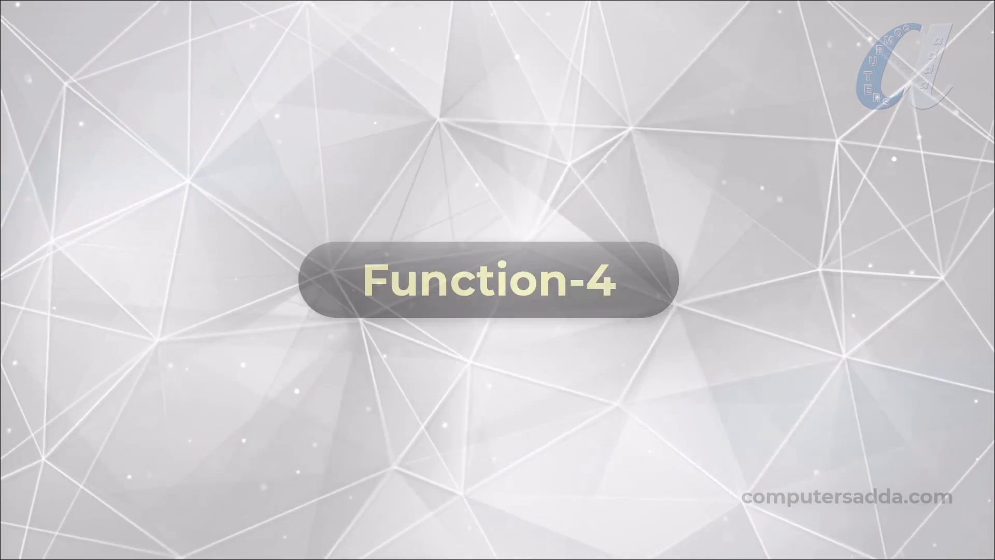
pyautogui.moveTo(209, 111); pyautogui.dragTo(583, 528)
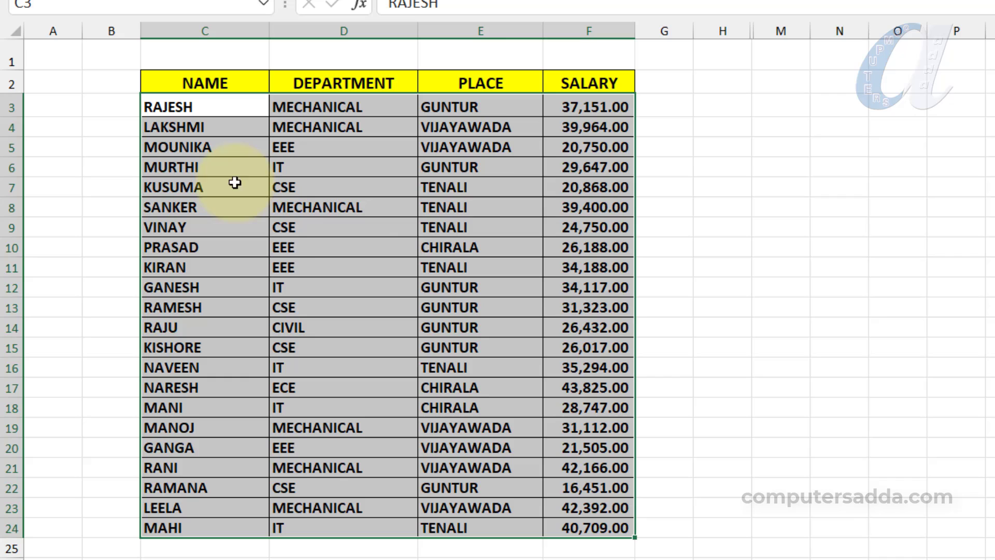
pyautogui.moveTo(466, 106); pyautogui.dragTo(470, 488)
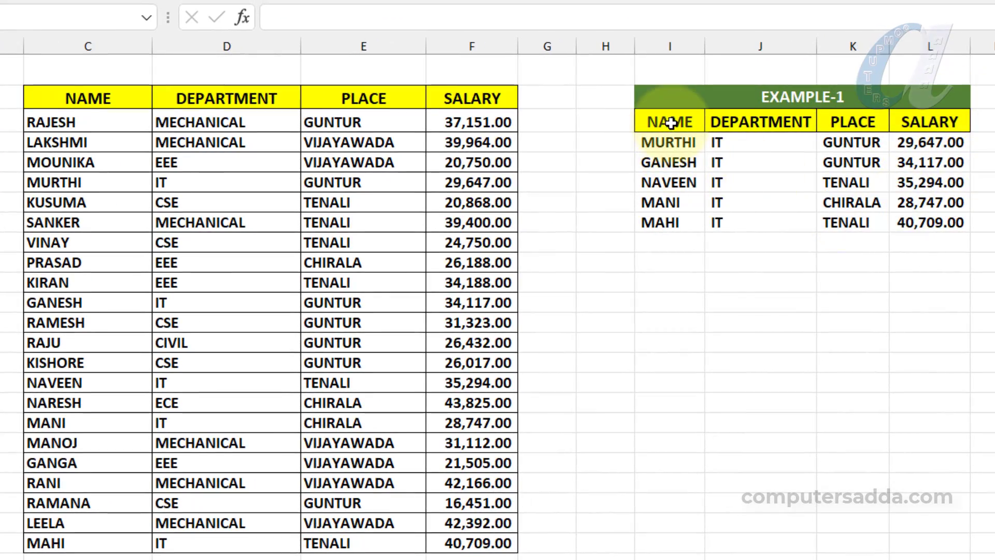
pyautogui.moveTo(670, 122); pyautogui.dragTo(930, 170)
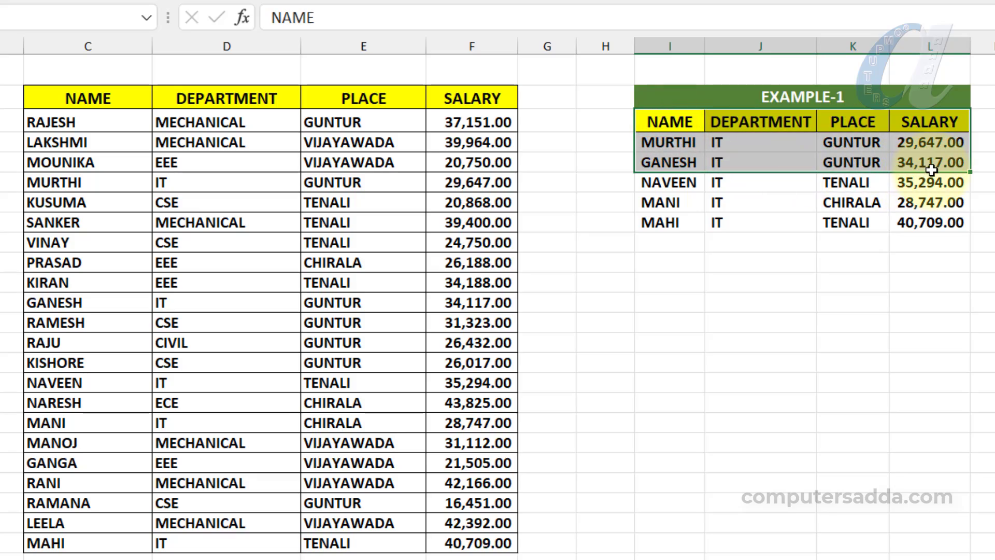
pyautogui.click(964, 309)
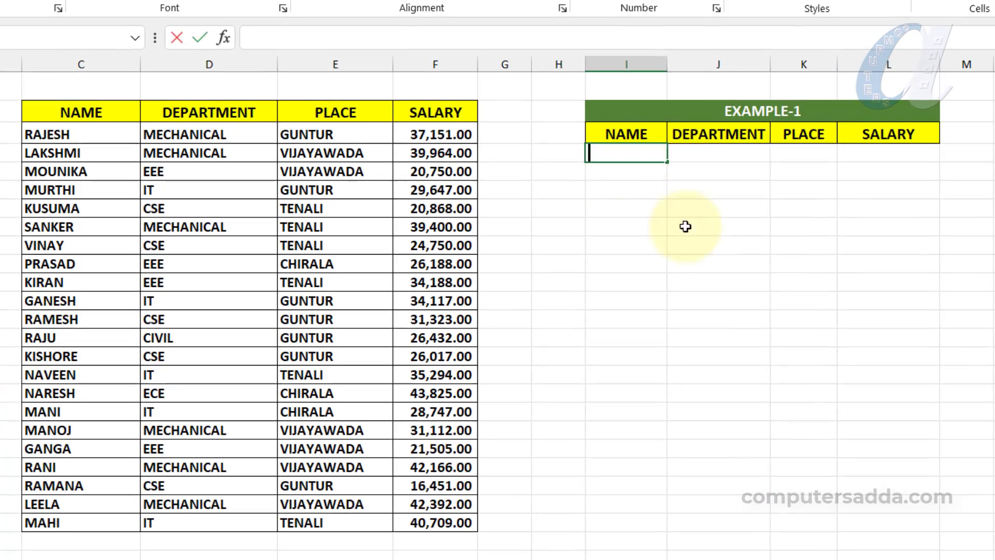
# - Start a FILTER formula in the first cell under EXAMPLE-1's NAME header with C3:F24 as array and D3:D24 as the include range
pyautogui.write('=fil')
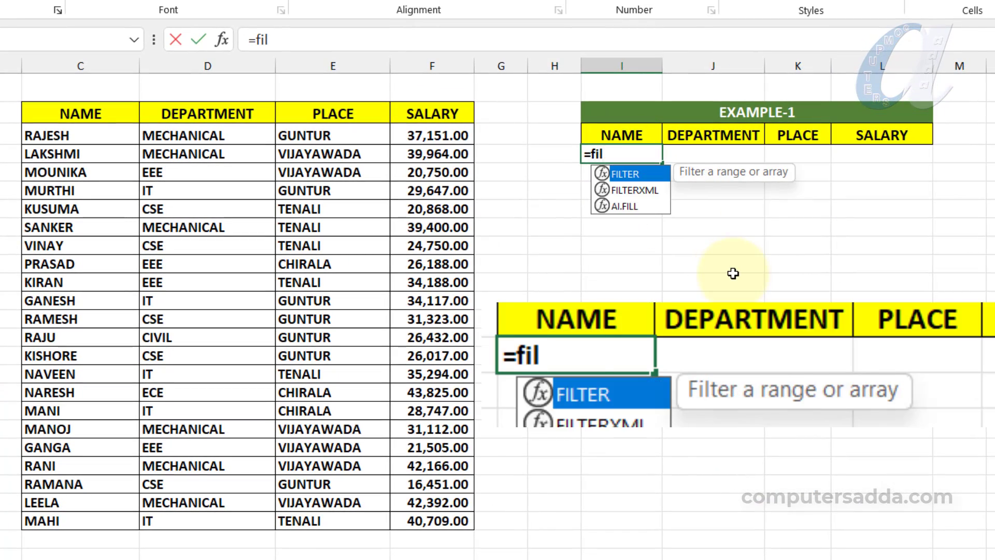
pyautogui.press('Tab')
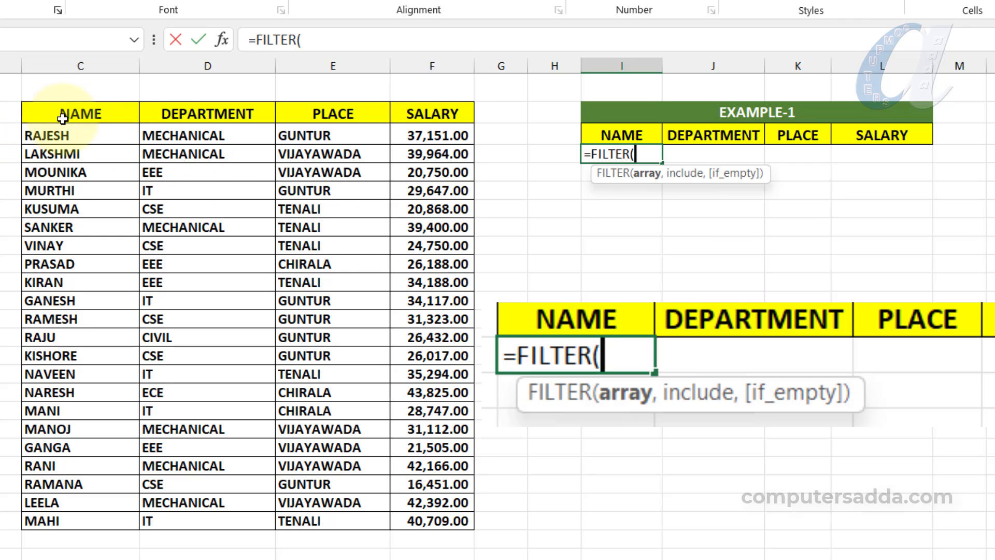
pyautogui.moveTo(78, 136); pyautogui.dragTo(425, 521)
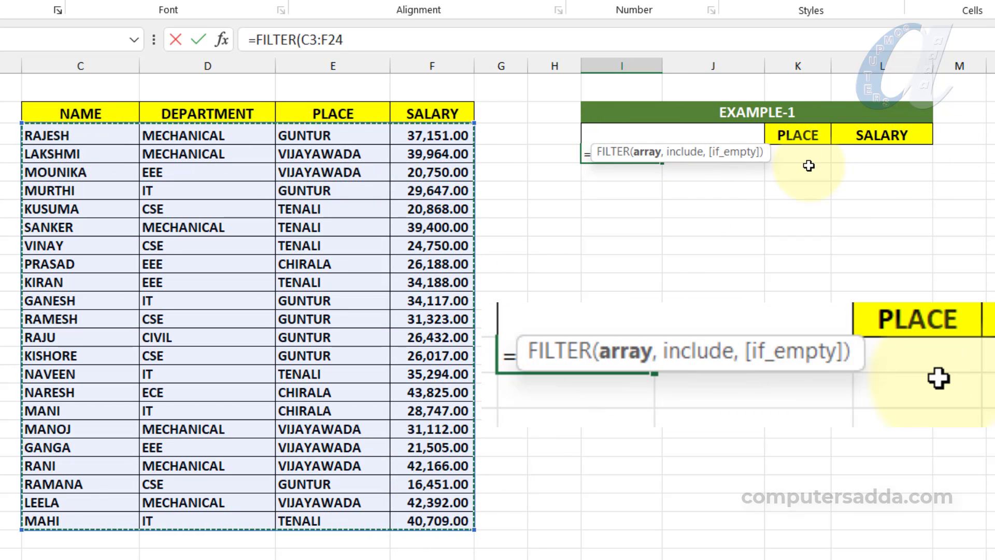
pyautogui.write(',')
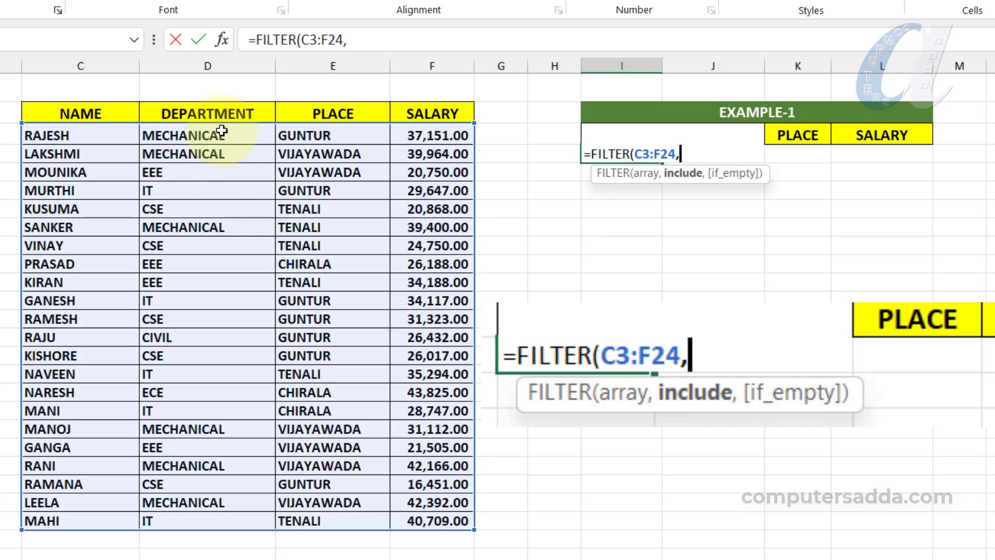
pyautogui.moveTo(217, 137); pyautogui.dragTo(226, 527)
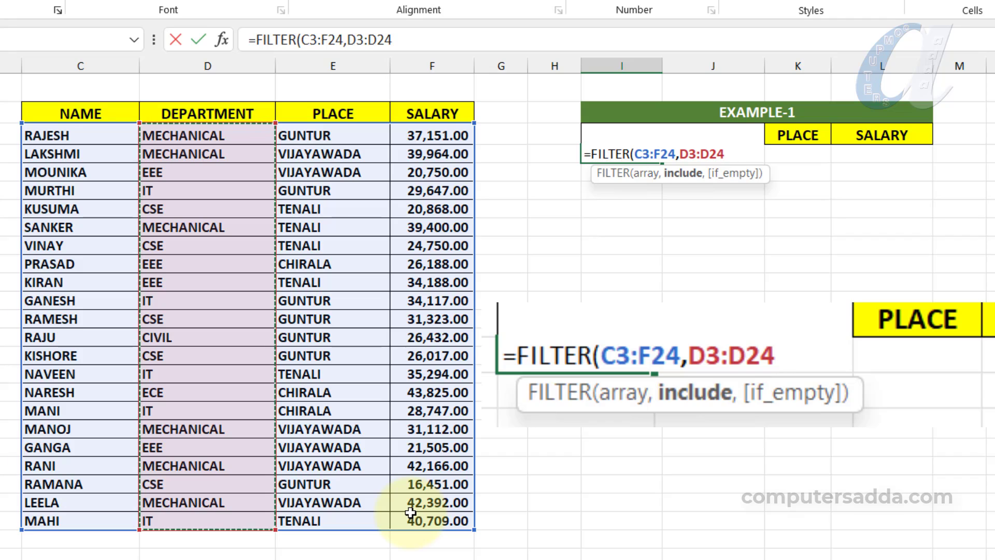
# - Complete the FILTER formula with the department criterion "IT" and "No Data" as the if_empty value
pyautogui.write('="it')
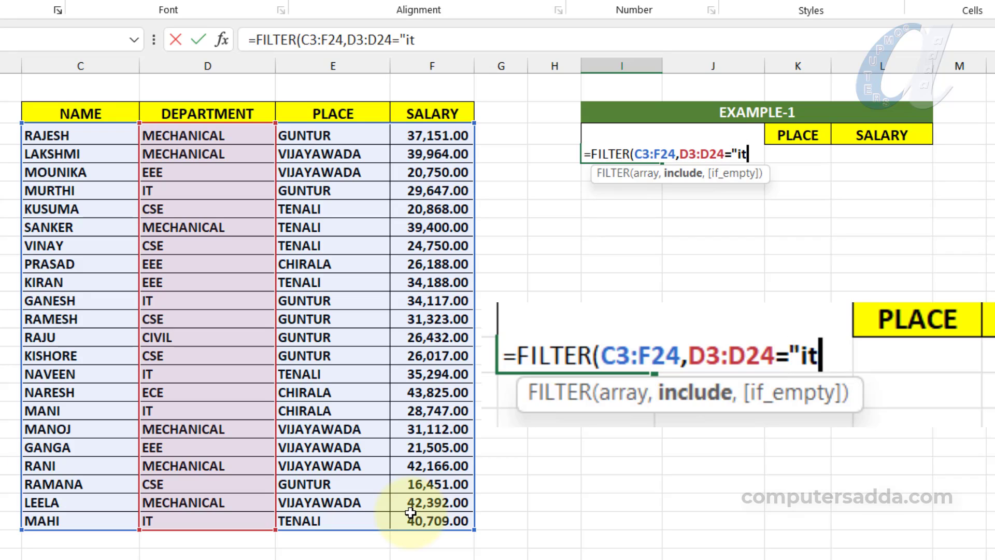
pyautogui.press('BackSpace')
pyautogui.press('BackSpace')
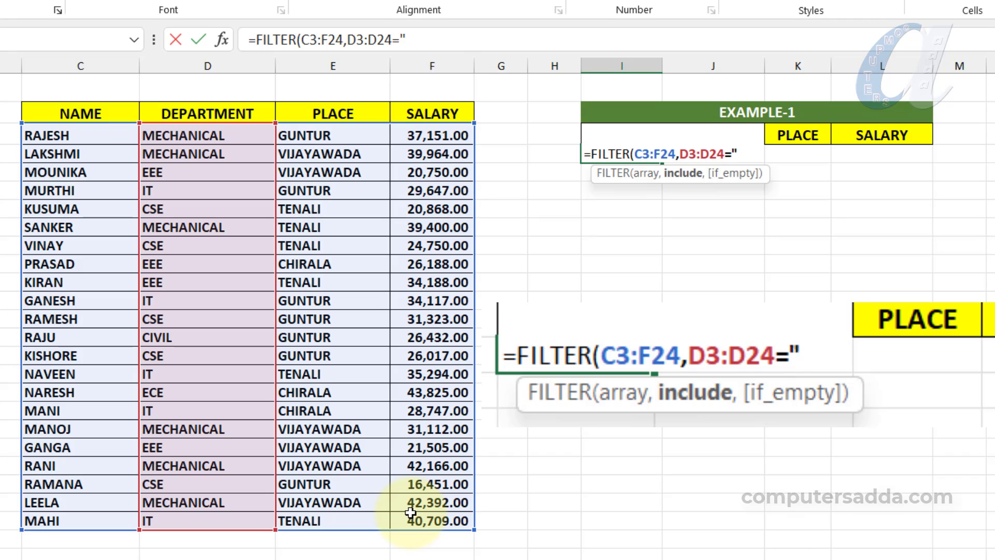
pyautogui.write('IT')
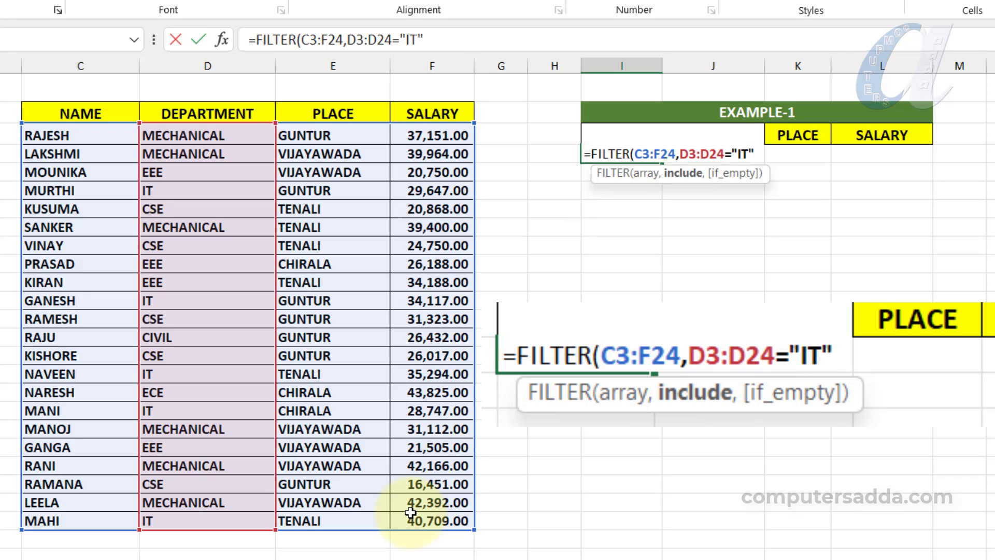
pyautogui.write('",')
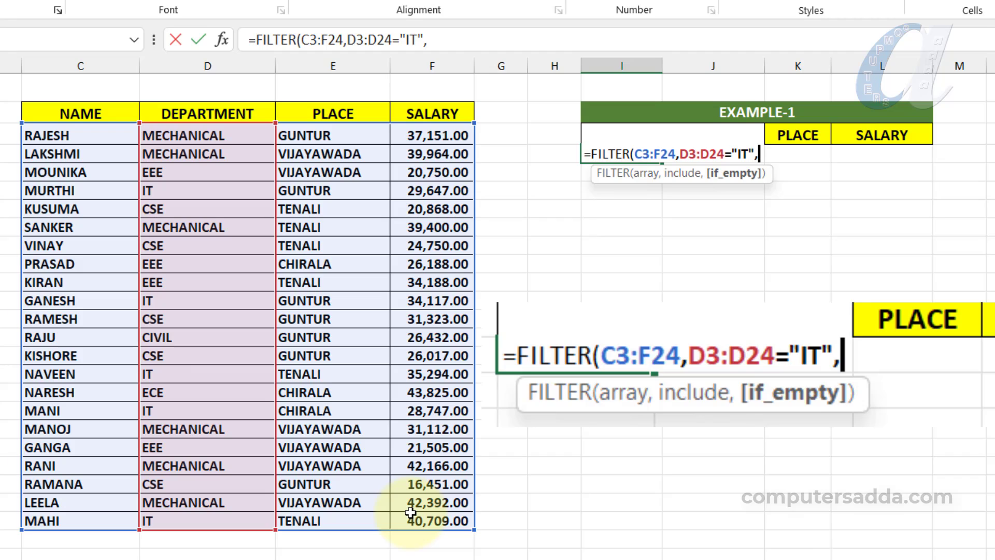
pyautogui.write('"No ')
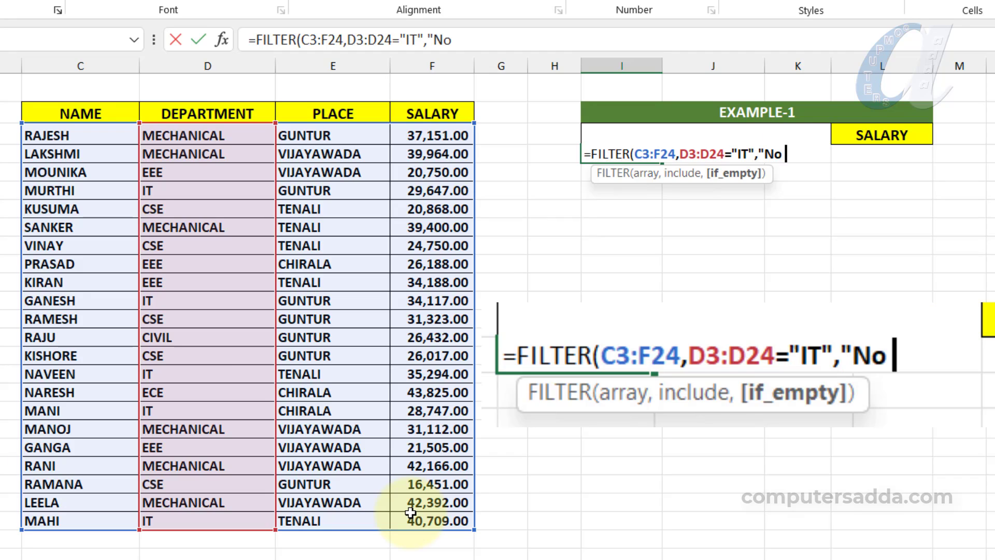
pyautogui.write('Data')
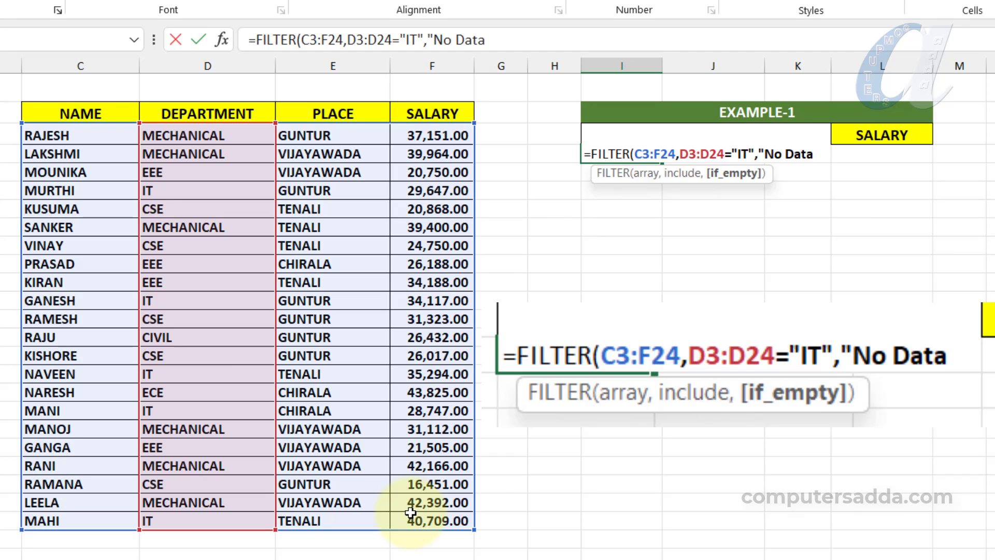
pyautogui.write('")')
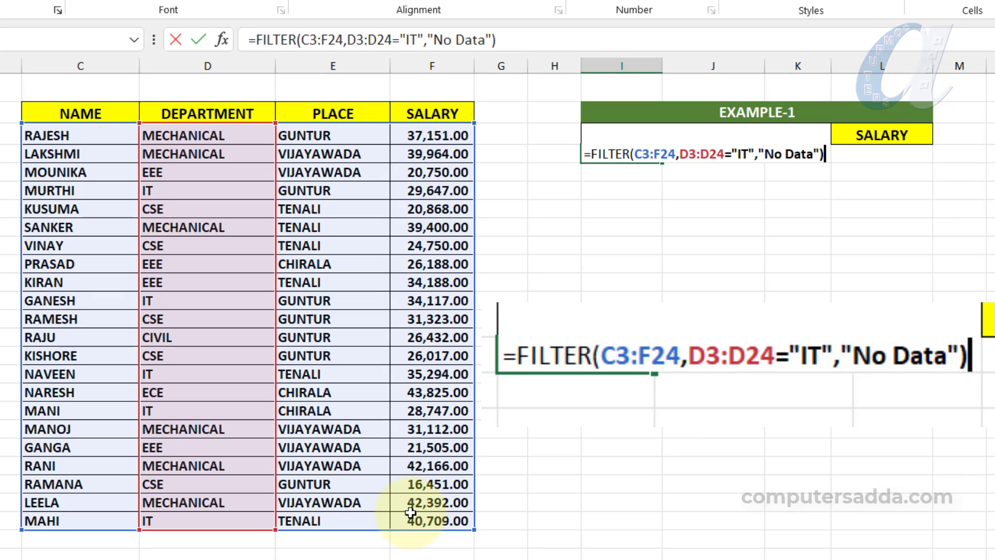
pyautogui.press('Return')
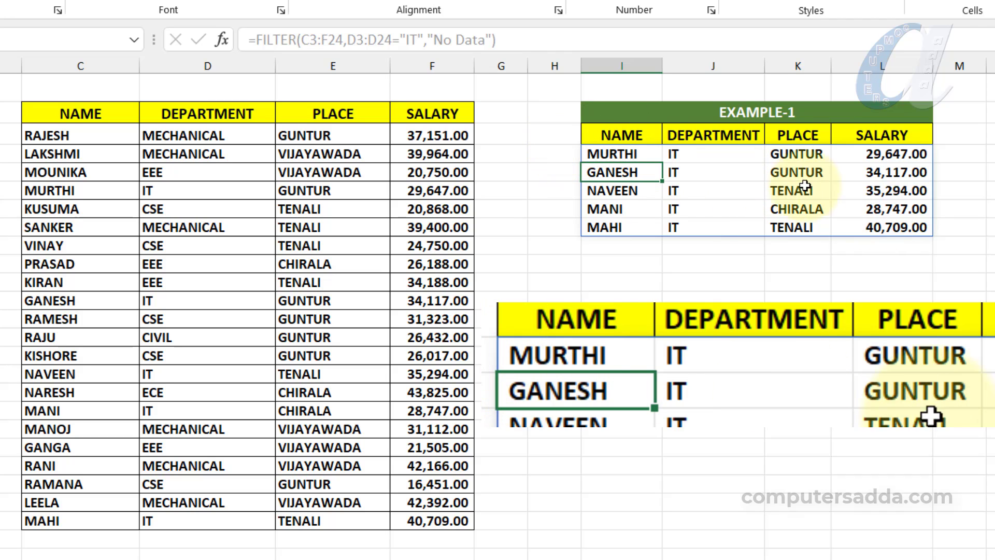
# - Replace the department criterion in the EXAMPLE-1 FILTER formula with "cse" and review the edited formula
pyautogui.doubleClick(638, 154)
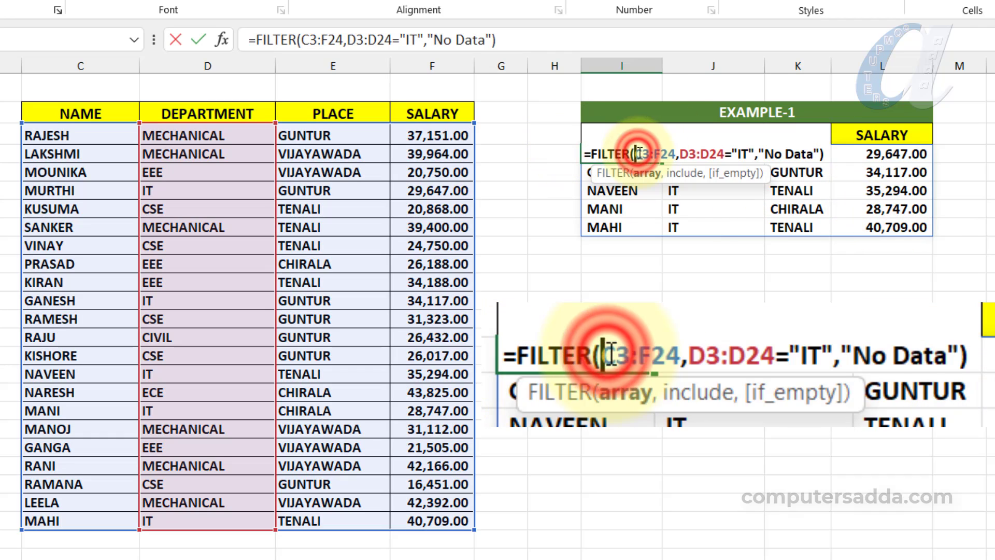
pyautogui.click(742, 151)
pyautogui.press('Delete')
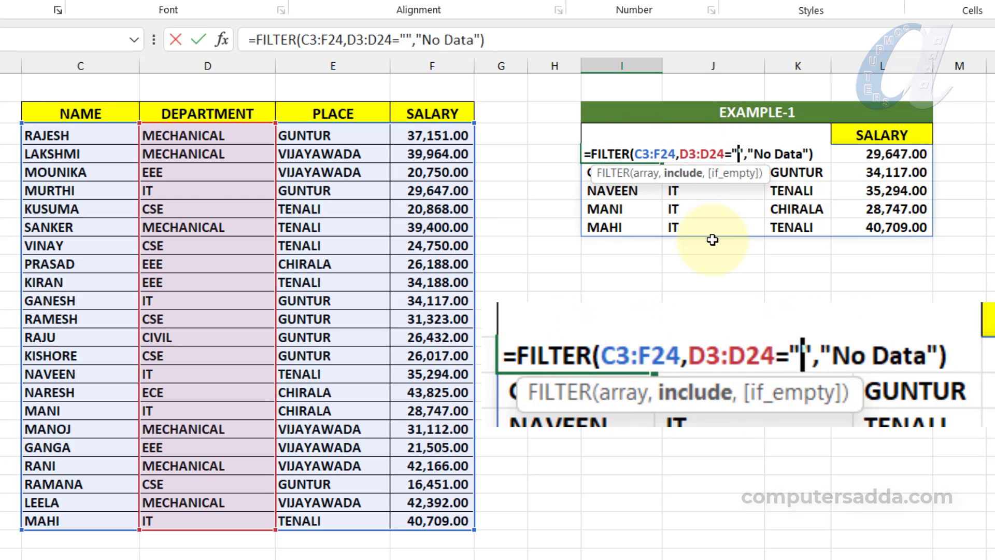
pyautogui.write('cse')
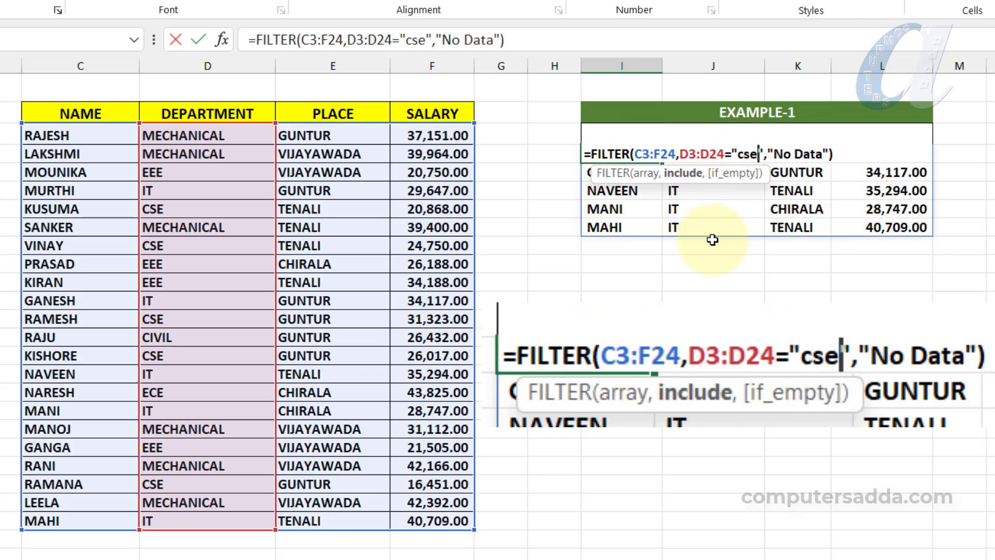
pyautogui.press('Return')
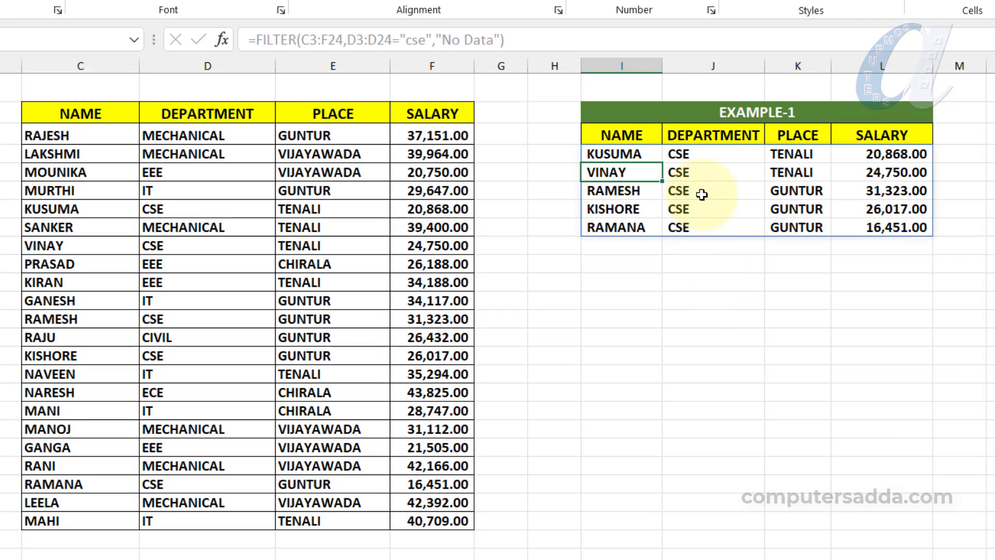
pyautogui.doubleClick(622, 153)
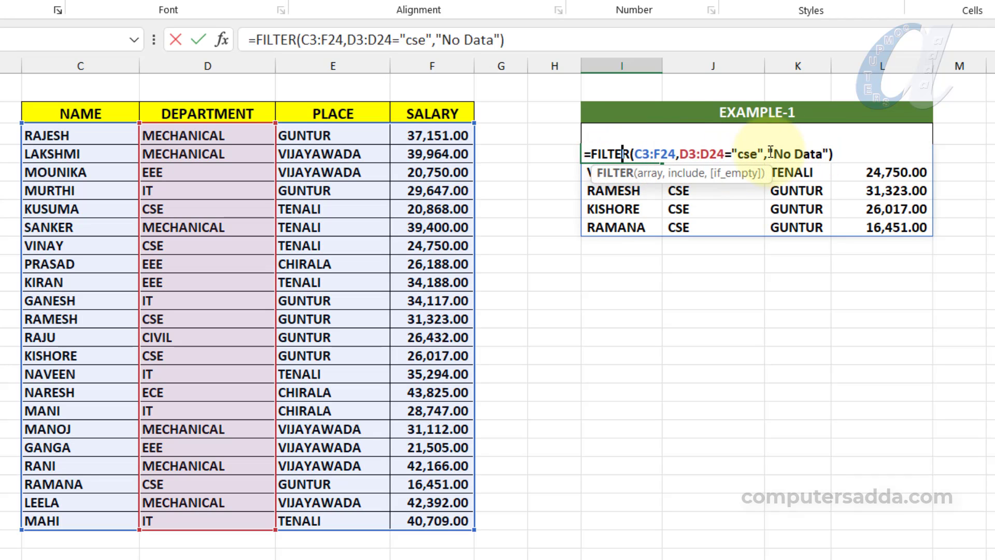
pyautogui.press('Return')
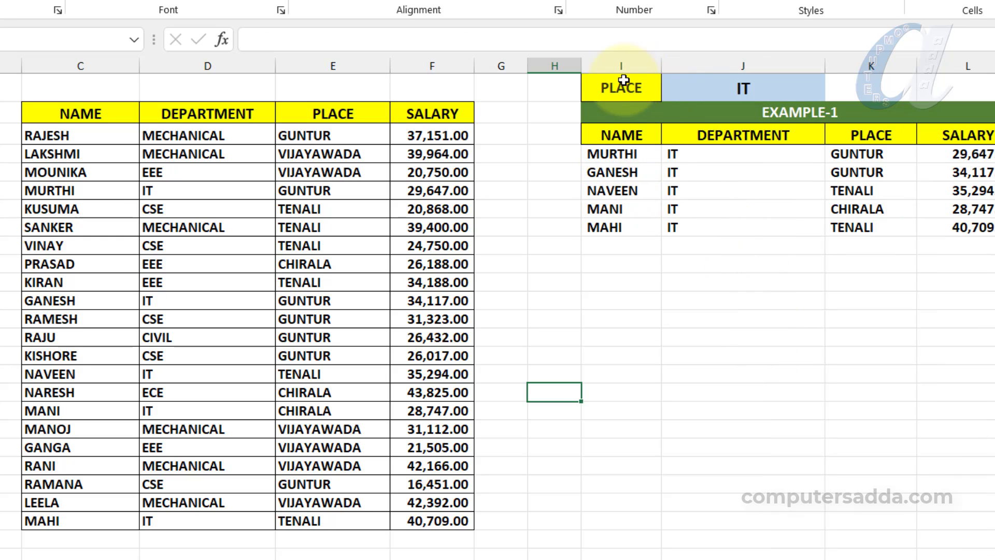
# - Try MECHANICAL and another department in the drop-down list cell beside the PLACE label
pyautogui.click(808, 89)
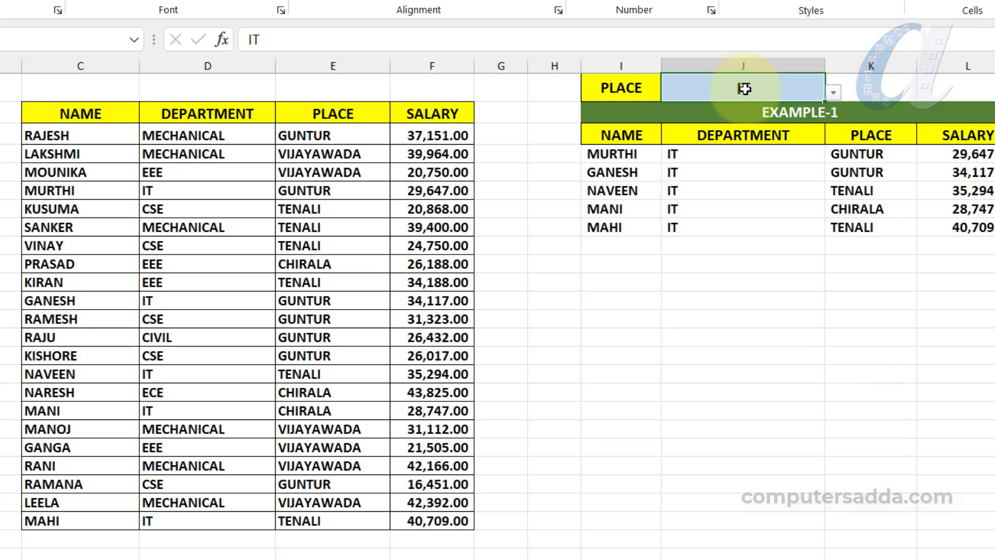
pyautogui.click(833, 92)
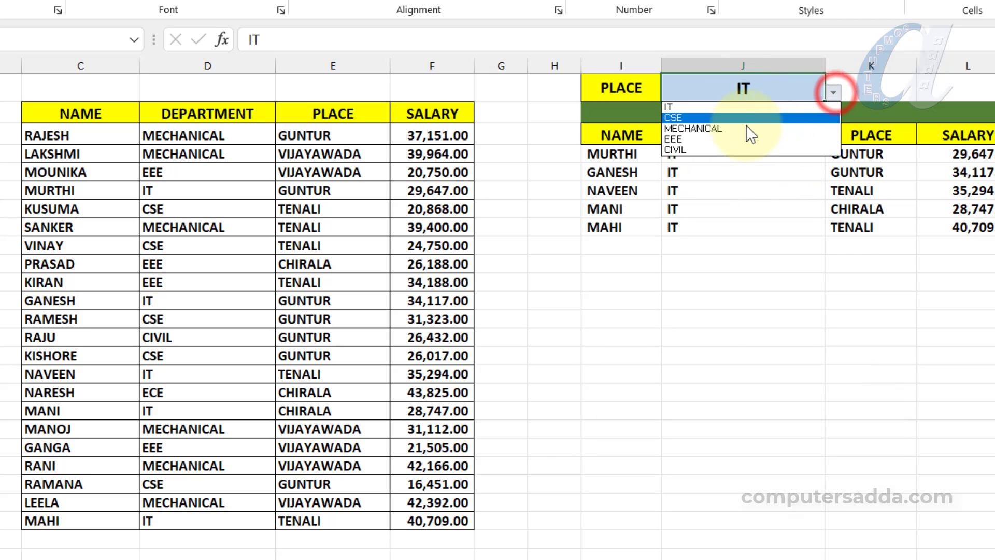
pyautogui.click(735, 127)
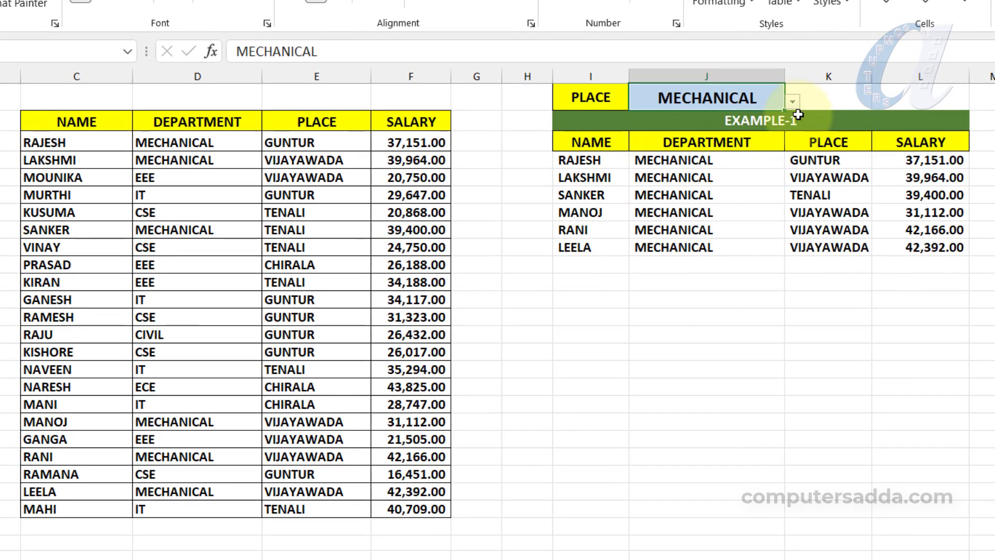
pyautogui.click(825, 93)
pyautogui.click(671, 145)
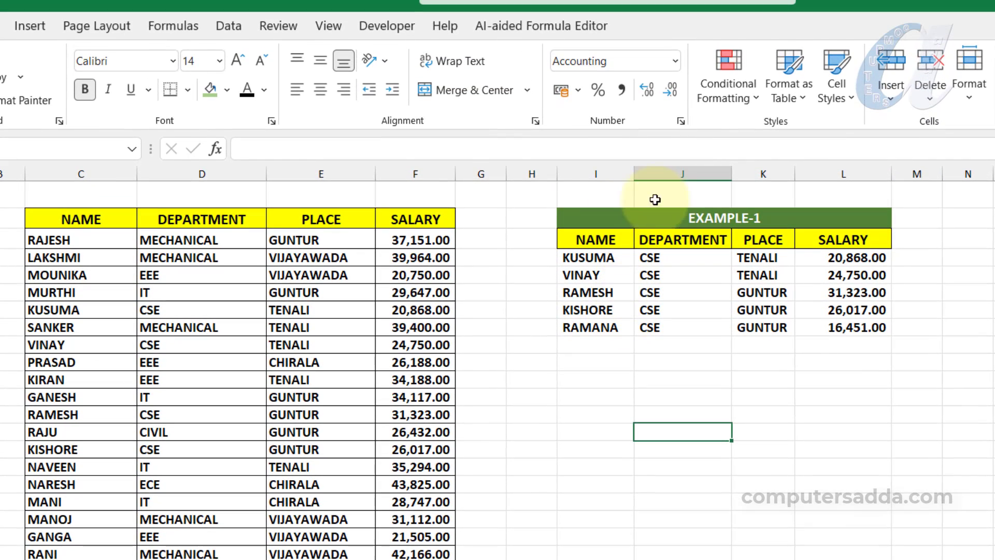
# - Copy the DEPARTMENT header into the column I cell directly above the EXAMPLE-1 title and shorten it to DEPART
pyautogui.click(583, 193)
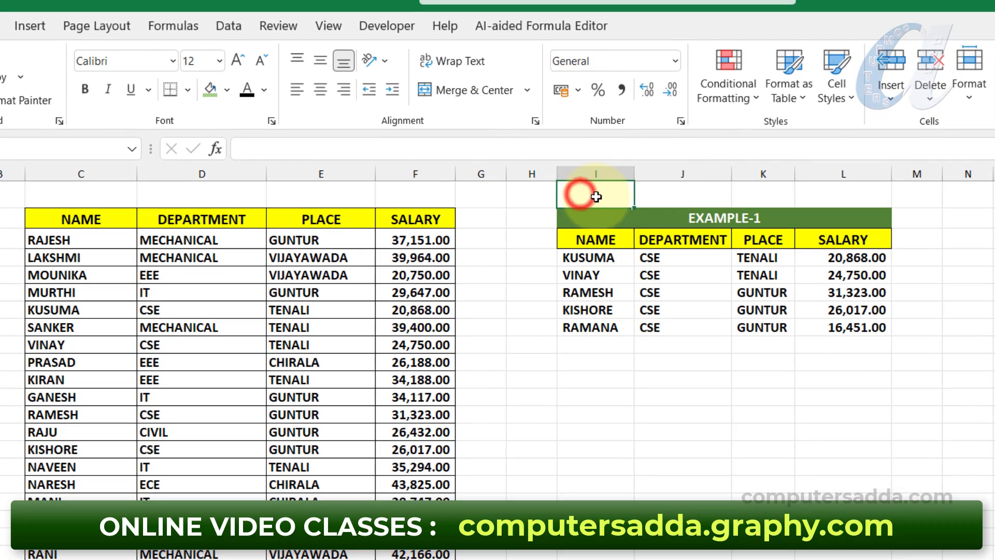
pyautogui.click(671, 234)
pyautogui.hotkey('ctrl', 'c')
pyautogui.click(591, 193)
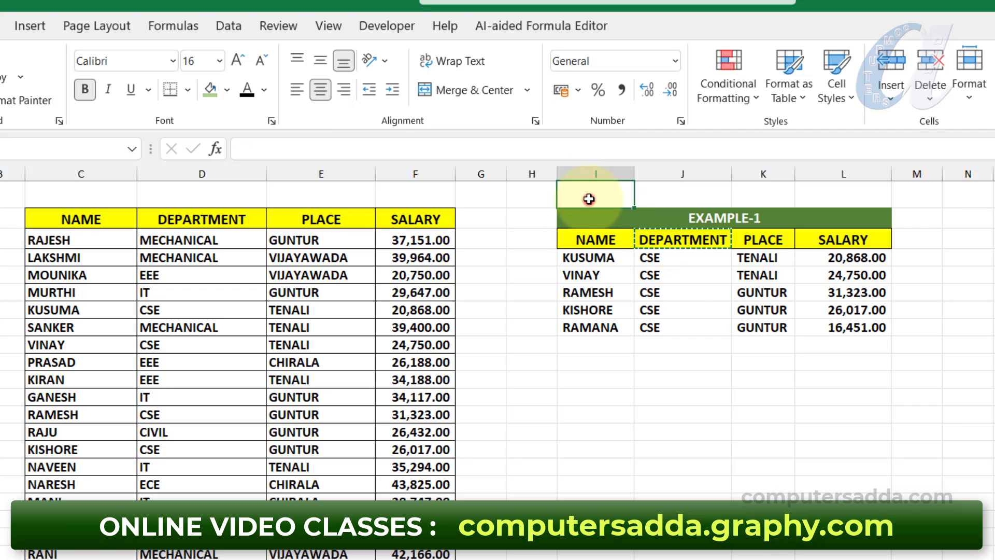
pyautogui.hotkey('ctrl', 'v')
# - Add a List data validation with source CSE,IT,EEE,ECE,CIVIL,MECHANICHAL to the cell beside the DEPART label and check its drop-down
pyautogui.click(660, 197)
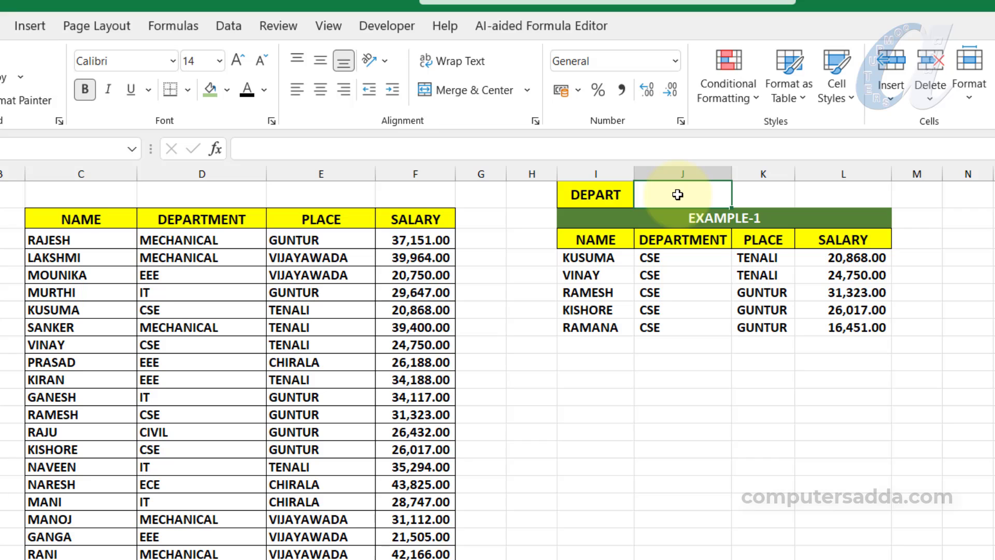
pyautogui.click(224, 24)
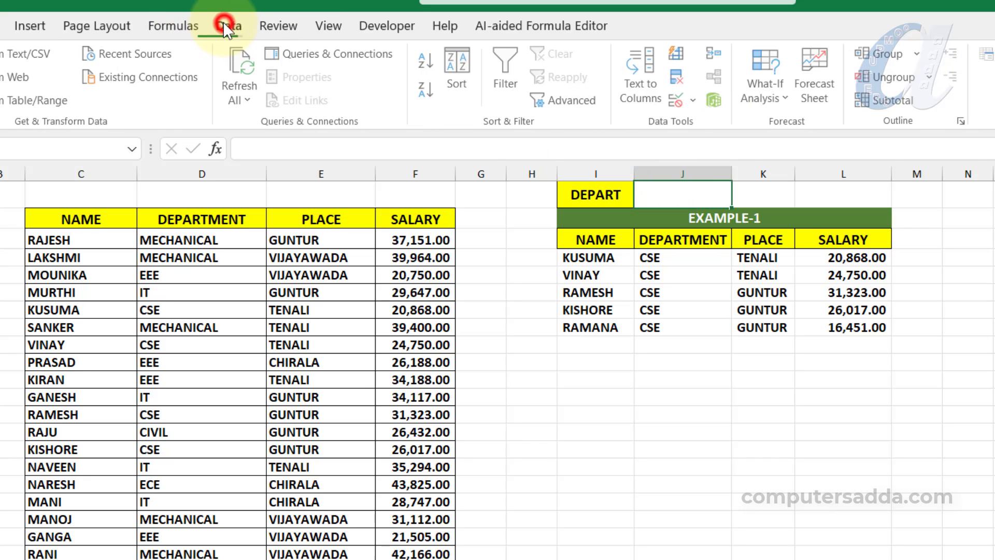
pyautogui.click(678, 100)
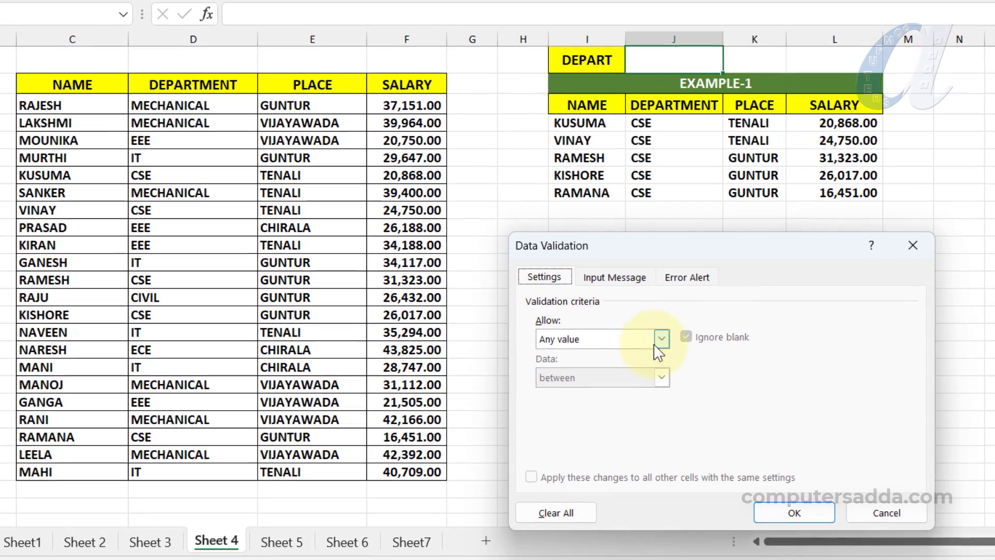
pyautogui.click(661, 338)
pyautogui.click(575, 390)
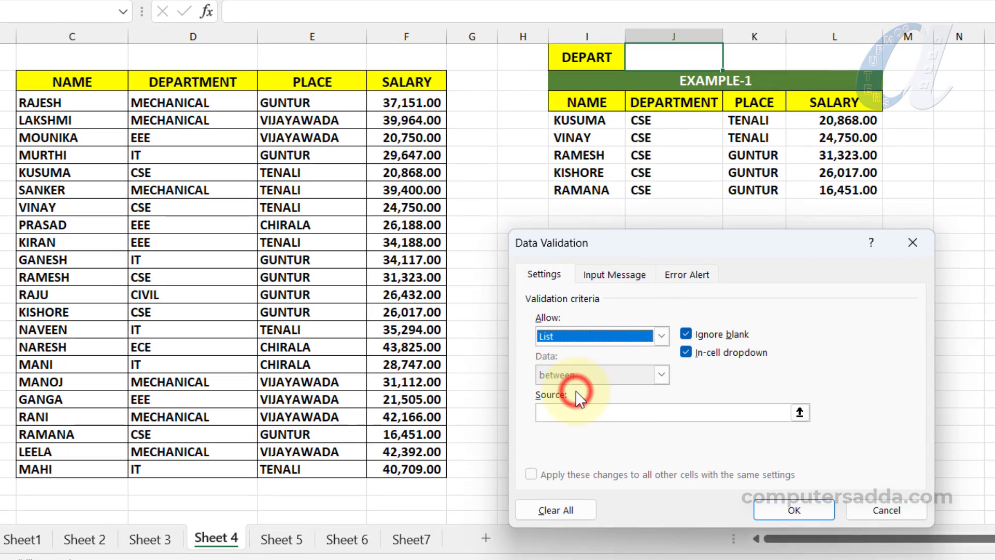
pyautogui.click(562, 412)
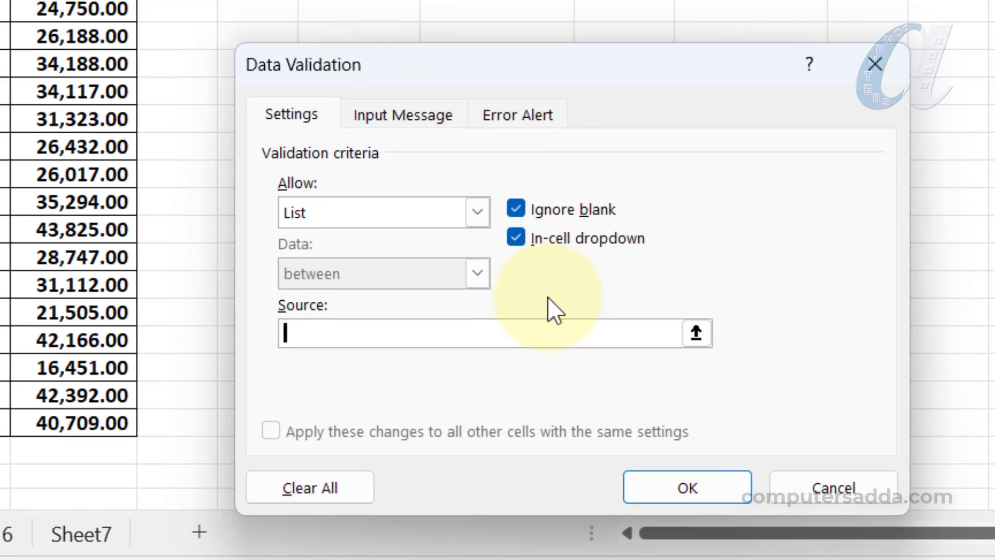
pyautogui.write('CSE,IT,EEE,ECE,CIVIL,MECHANICHAL')
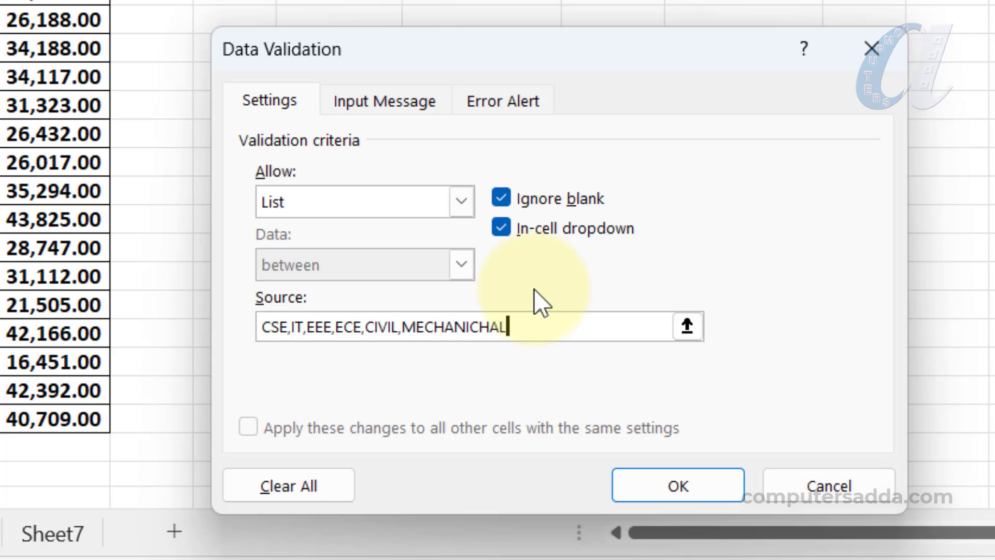
pyautogui.click(678, 488)
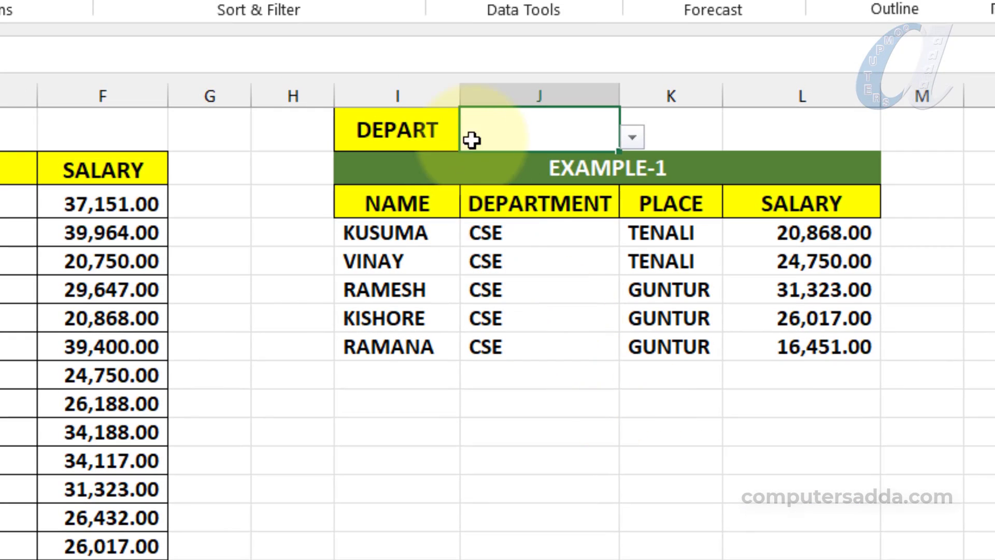
pyautogui.click(632, 138)
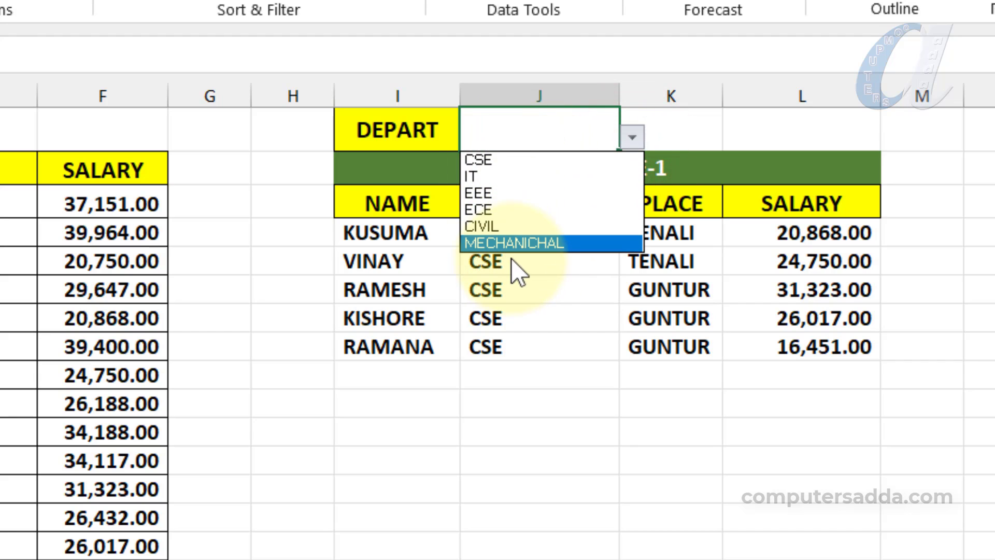
# - Replace the "cse" criterion in the EXAMPLE-1 FILTER formula with a reference to the DEPART drop-down cell J1
pyautogui.click(401, 230)
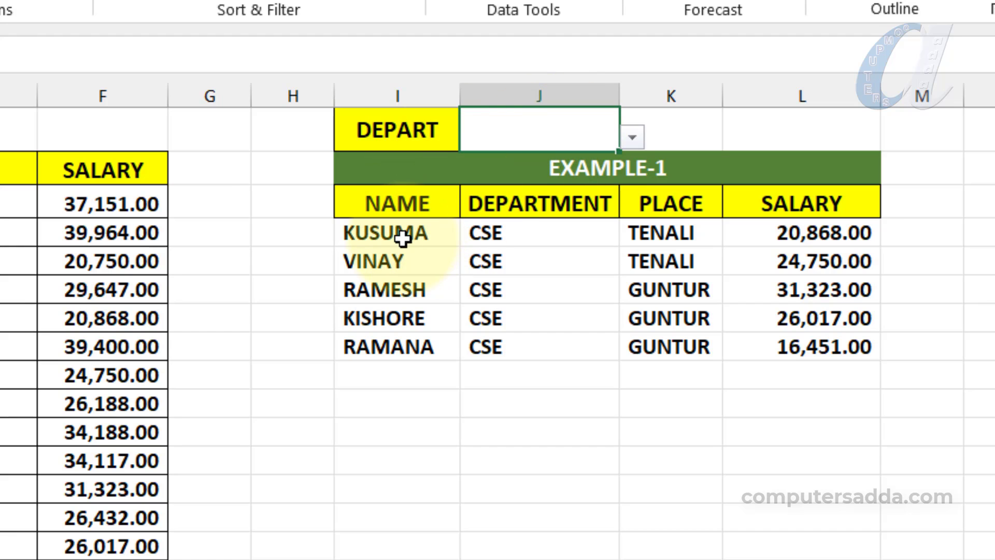
pyautogui.doubleClick(407, 233)
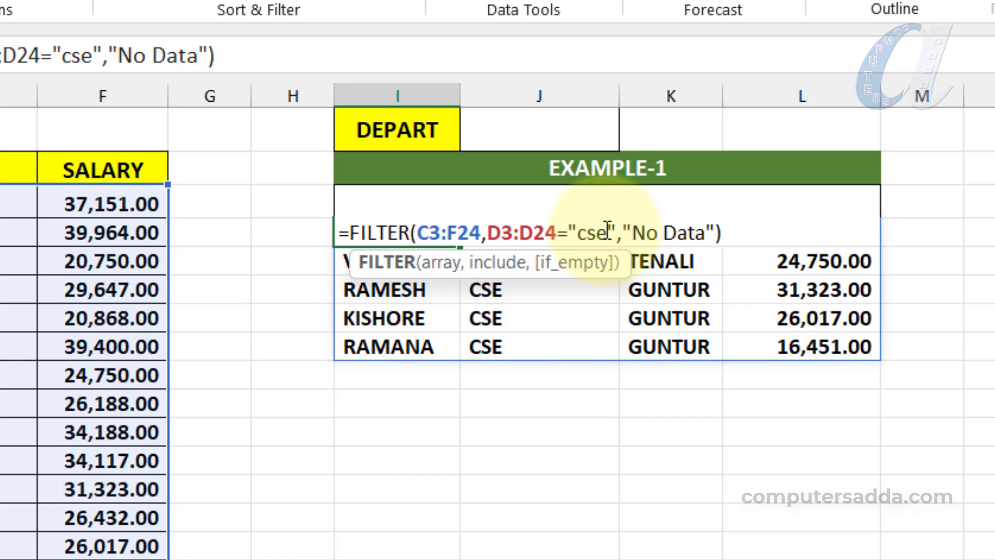
pyautogui.moveTo(603, 229); pyautogui.dragTo(581, 231)
pyautogui.press('BackSpace')
pyautogui.press('Delete')
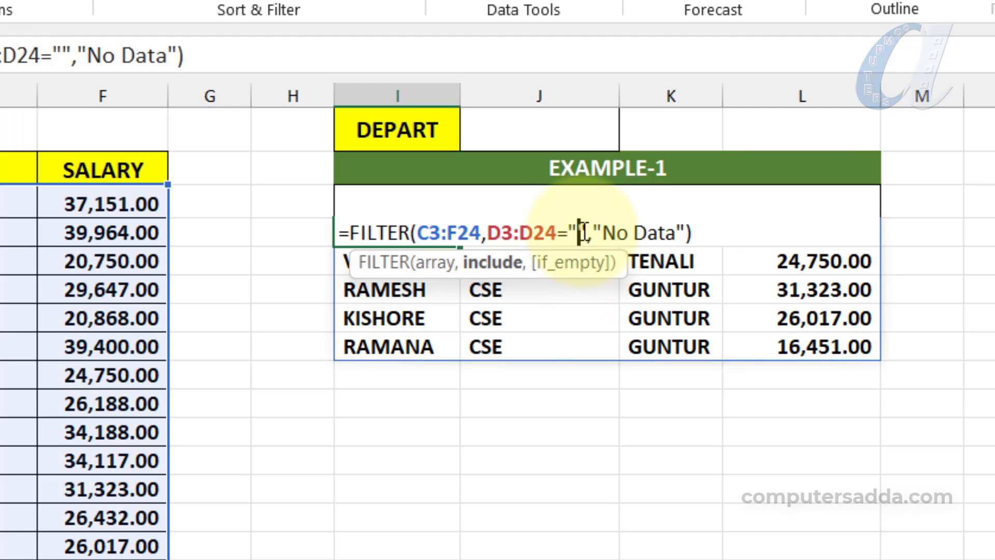
pyautogui.press('BackSpace')
pyautogui.press('Delete')
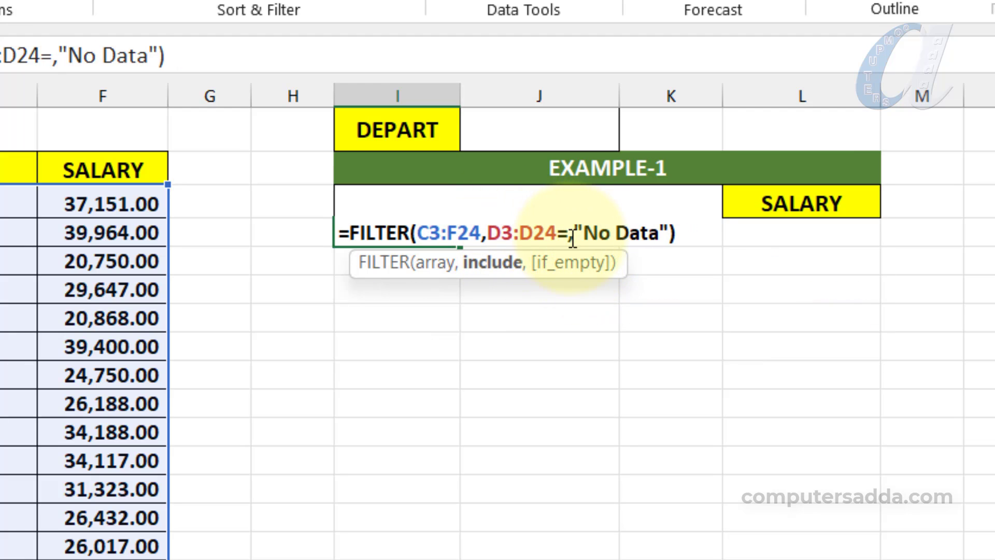
pyautogui.click(535, 130)
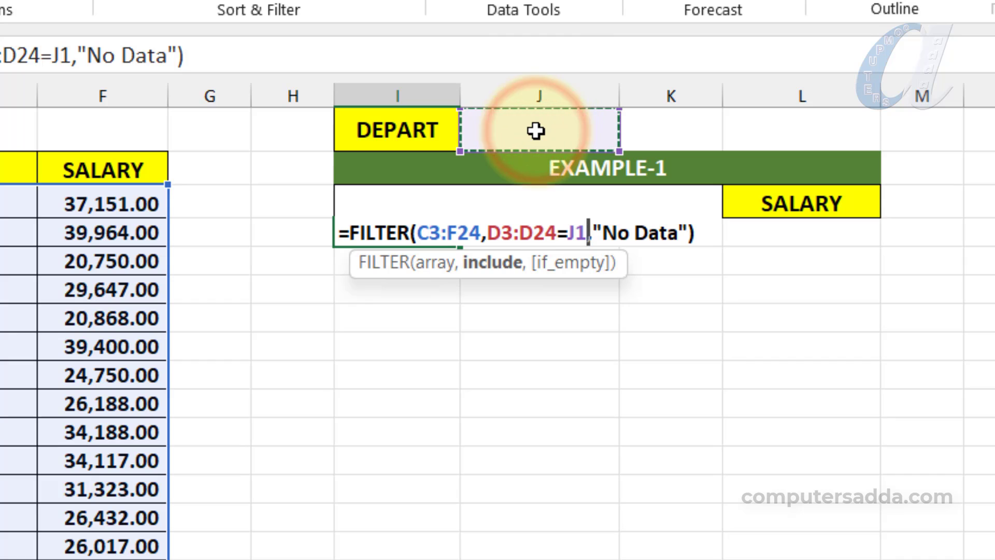
pyautogui.press('Return')
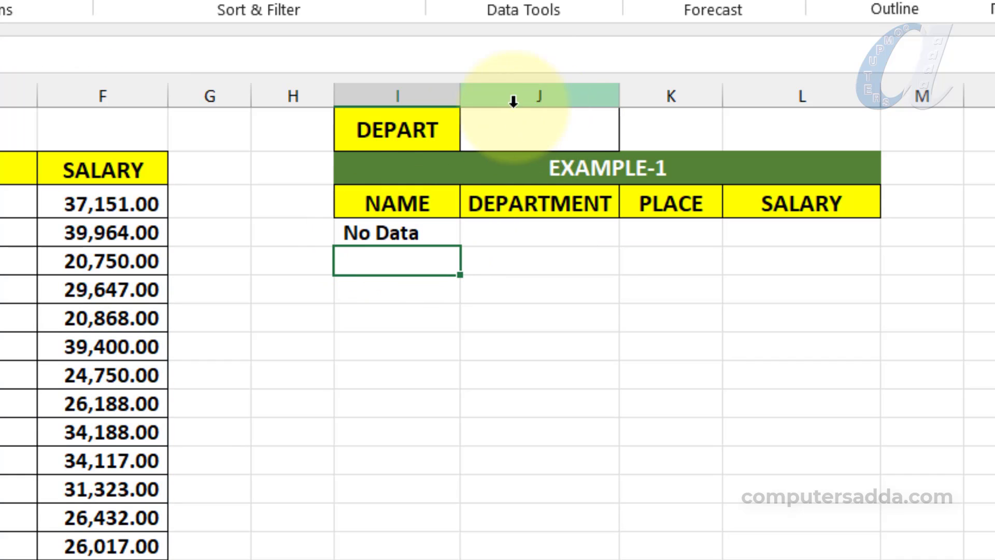
# - Choose EEE and then IT in the DEPART drop-down list cell to test the linked FILTER formula
pyautogui.click(572, 126)
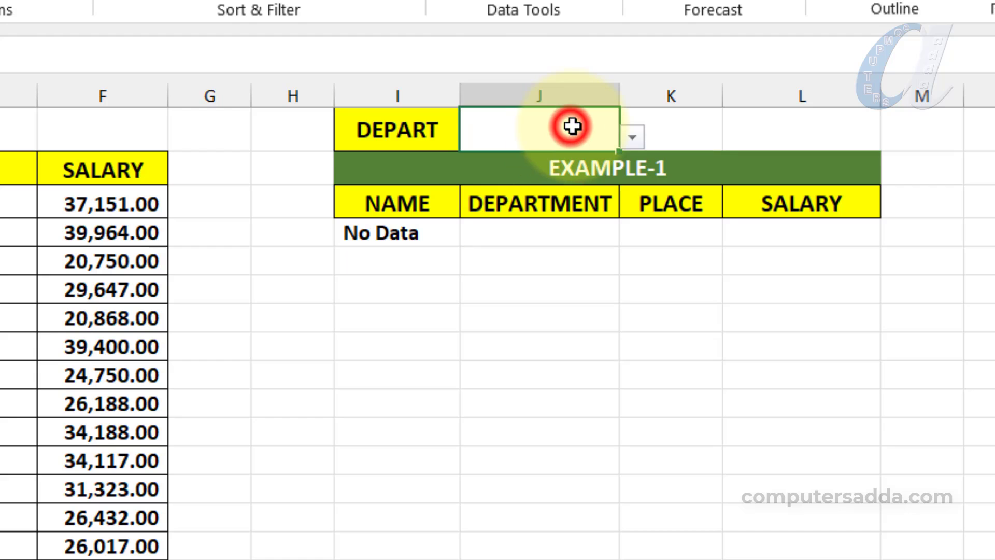
pyautogui.click(633, 137)
pyautogui.click(535, 193)
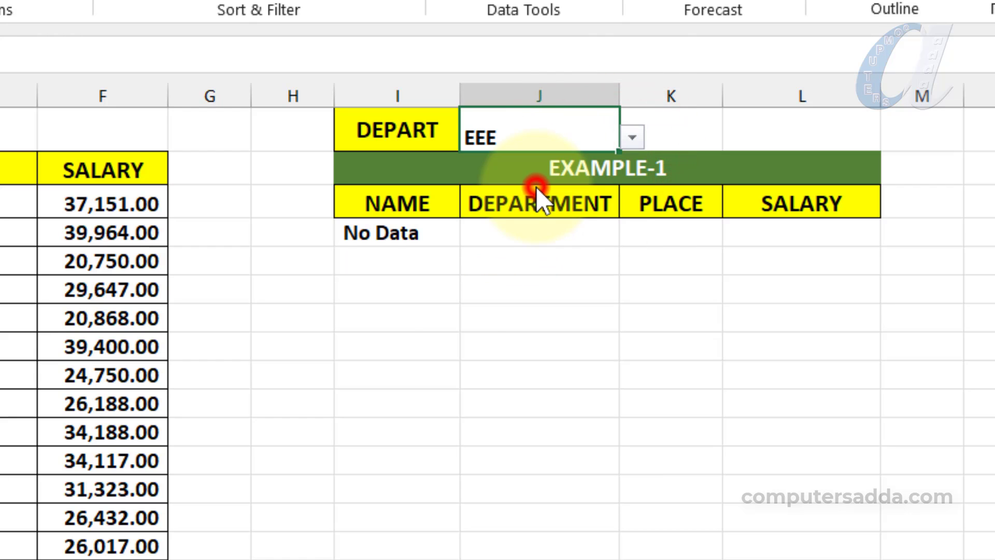
pyautogui.click(632, 137)
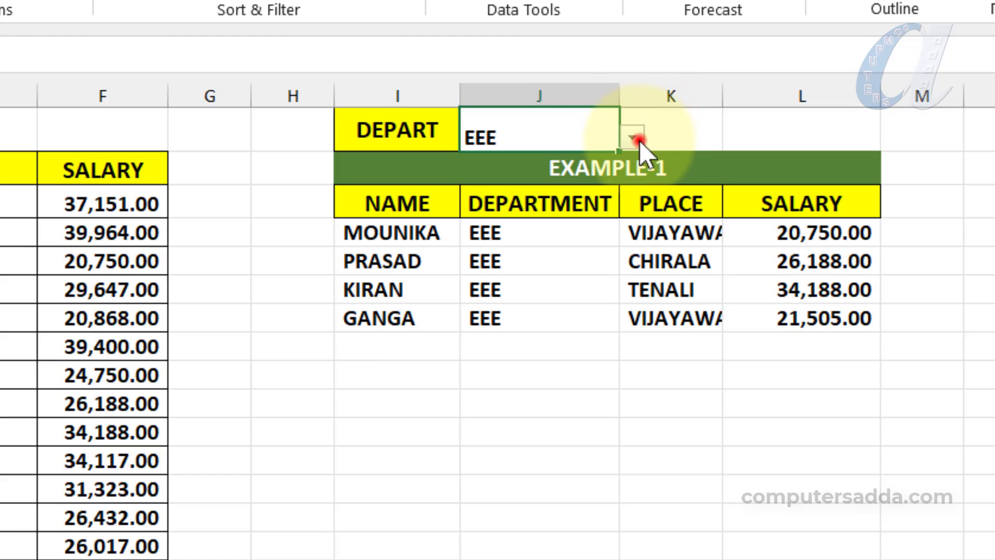
pyautogui.click(521, 179)
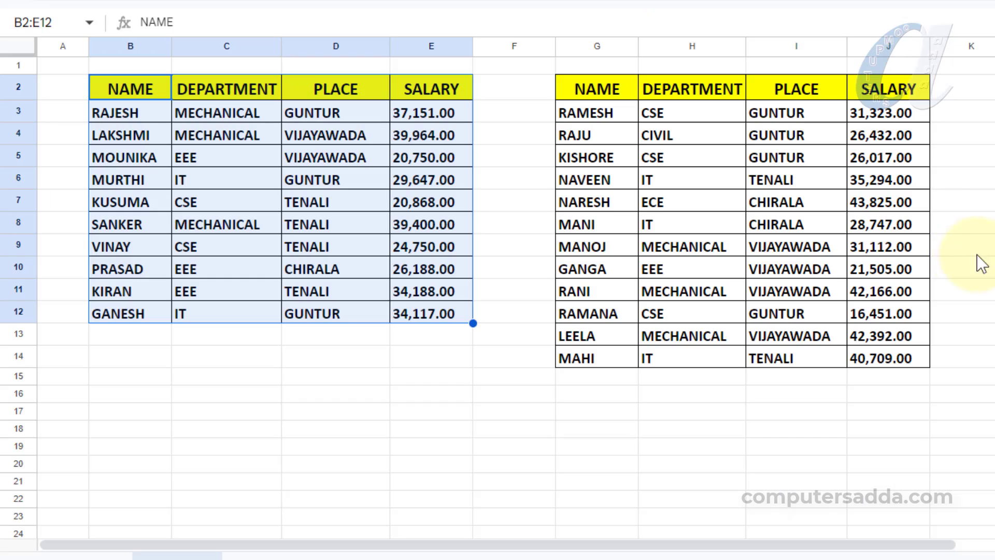
# - In Google Sheets, examine the two yellow-header employee tables, their NAME columns and the output area under the blue headers
pyautogui.click(977, 265)
pyautogui.moveTo(145, 89); pyautogui.dragTo(473, 285)
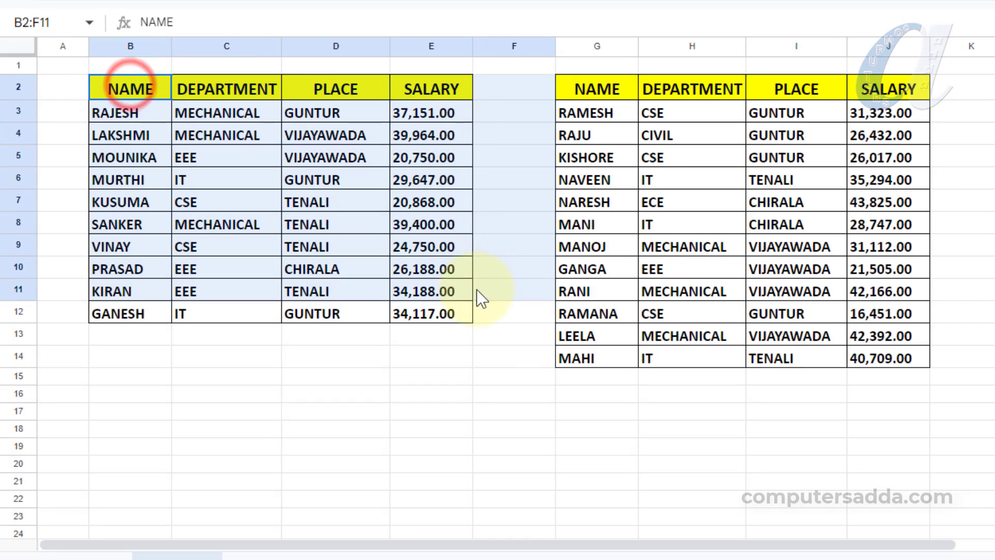
pyautogui.click(715, 237)
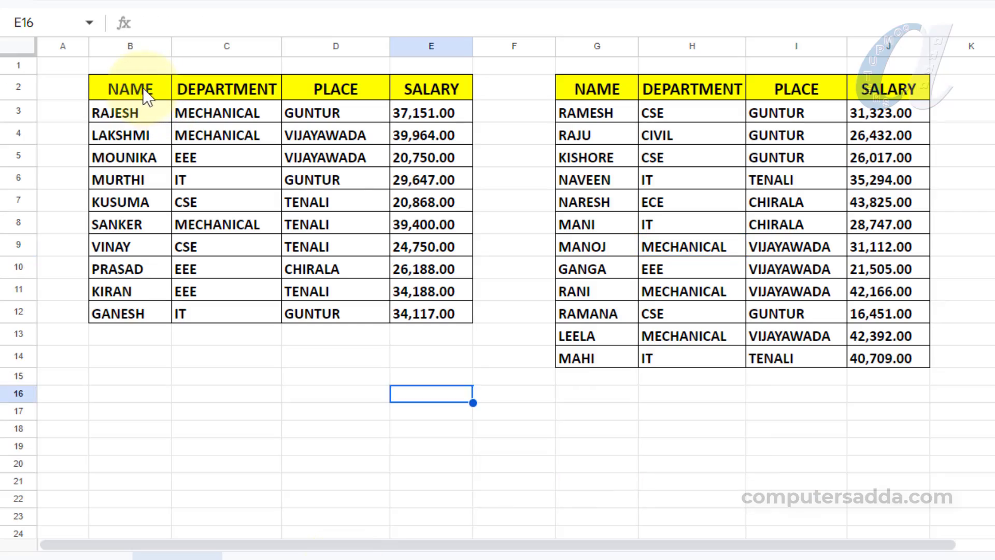
pyautogui.moveTo(147, 96); pyautogui.dragTo(165, 289)
pyautogui.moveTo(599, 88); pyautogui.dragTo(610, 354)
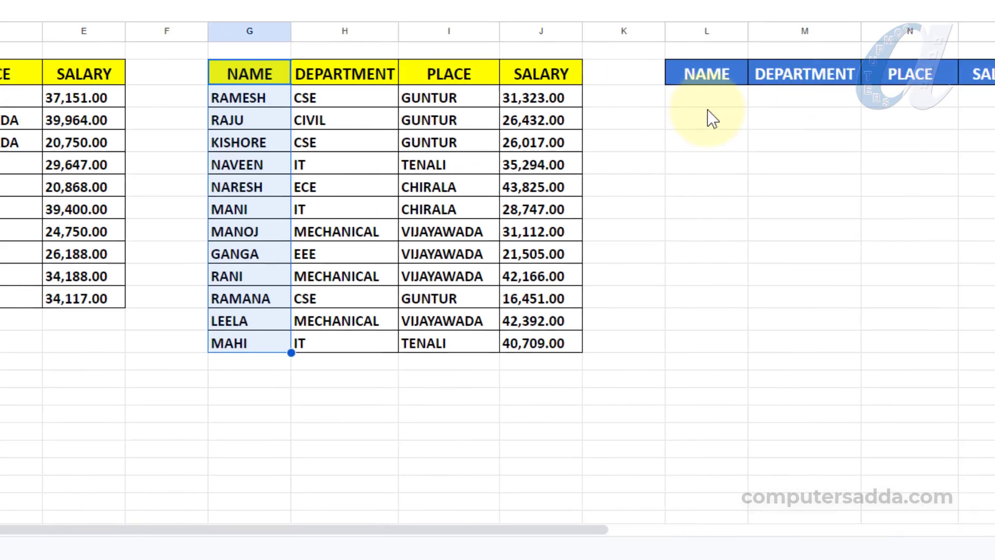
pyautogui.moveTo(611, 96); pyautogui.dragTo(853, 369)
# - Stack both employee tables under the blue headers by entering =VSTACK(B3:E12,G3:J14) in L3, and review the combined list
pyautogui.click(602, 93)
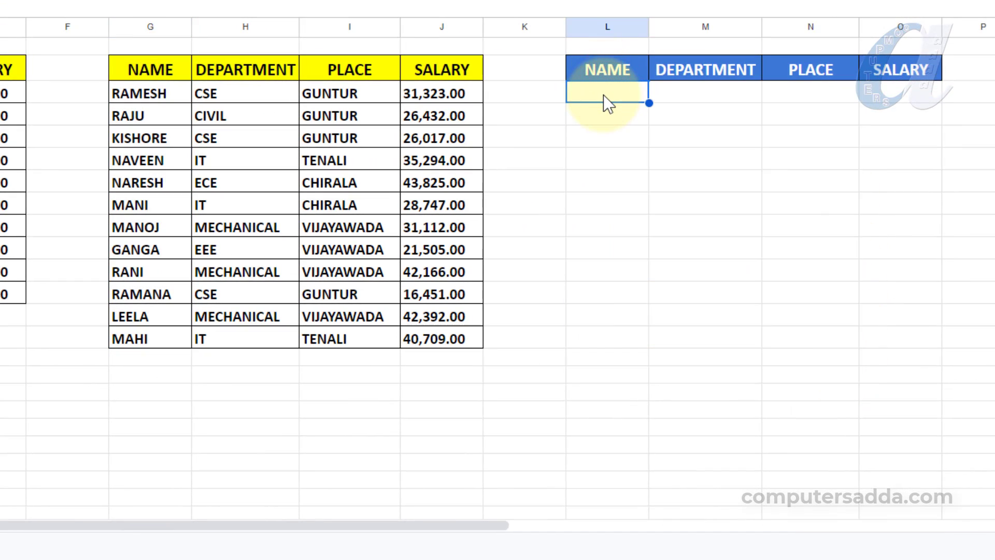
pyautogui.write('=VSTACK(')
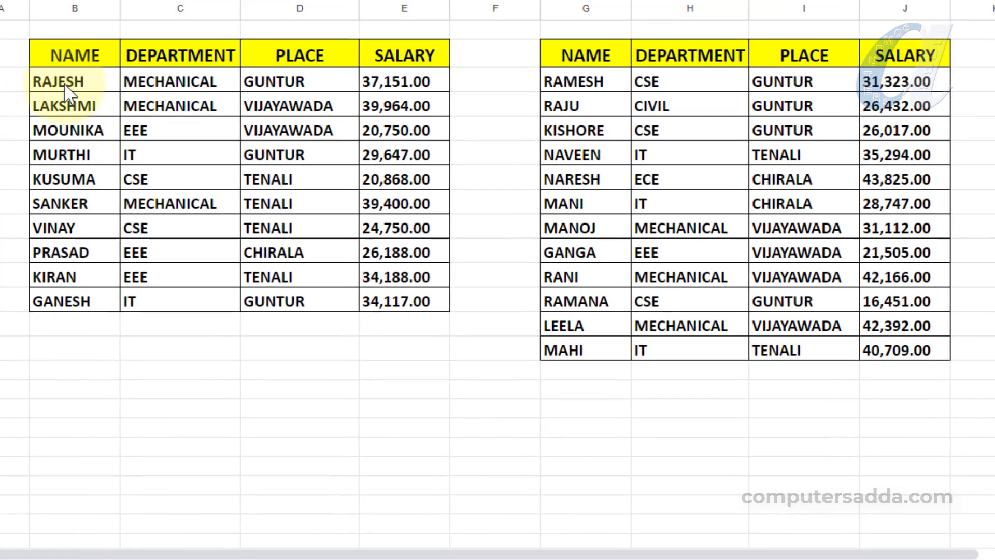
pyautogui.moveTo(0, 101); pyautogui.dragTo(0, 148)
pyautogui.moveTo(382, 128); pyautogui.dragTo(421, 305)
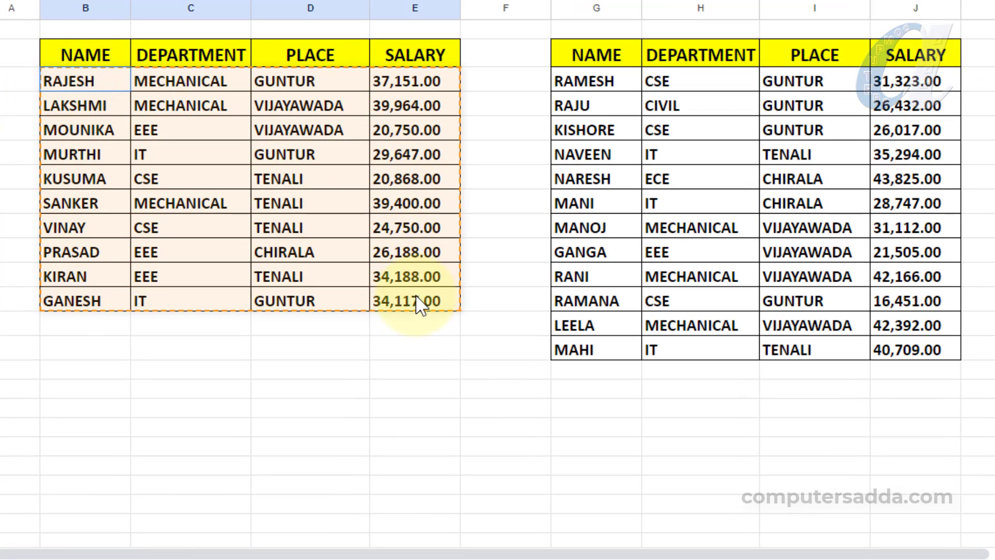
pyautogui.write(',')
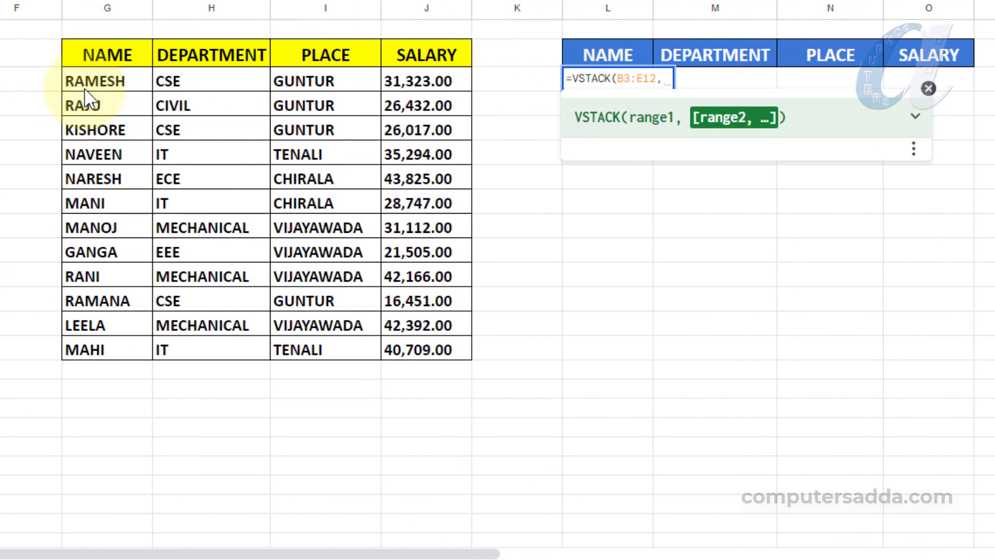
pyautogui.moveTo(86, 82); pyautogui.dragTo(420, 301)
pyautogui.moveTo(420, 249); pyautogui.dragTo(419, 354)
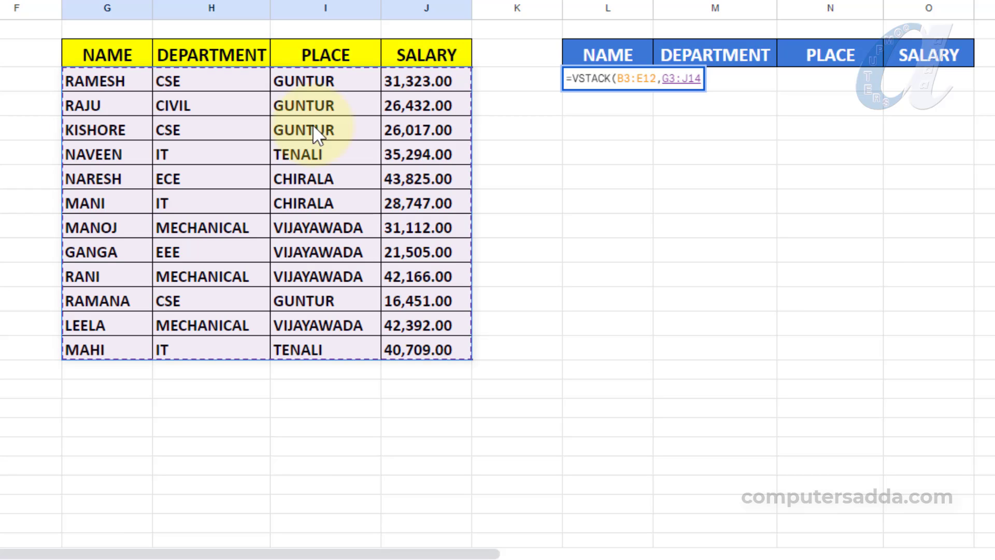
pyautogui.write(')')
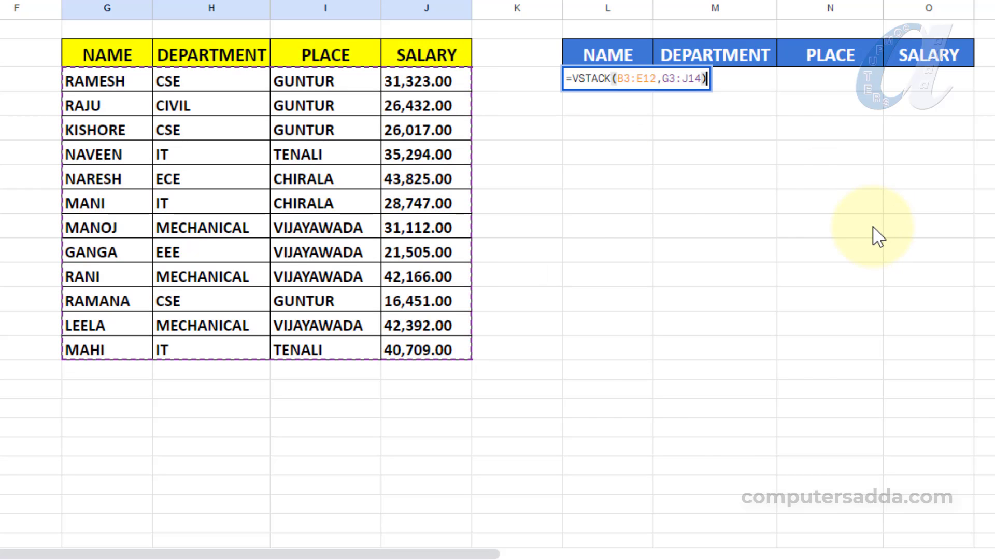
pyautogui.press('Return')
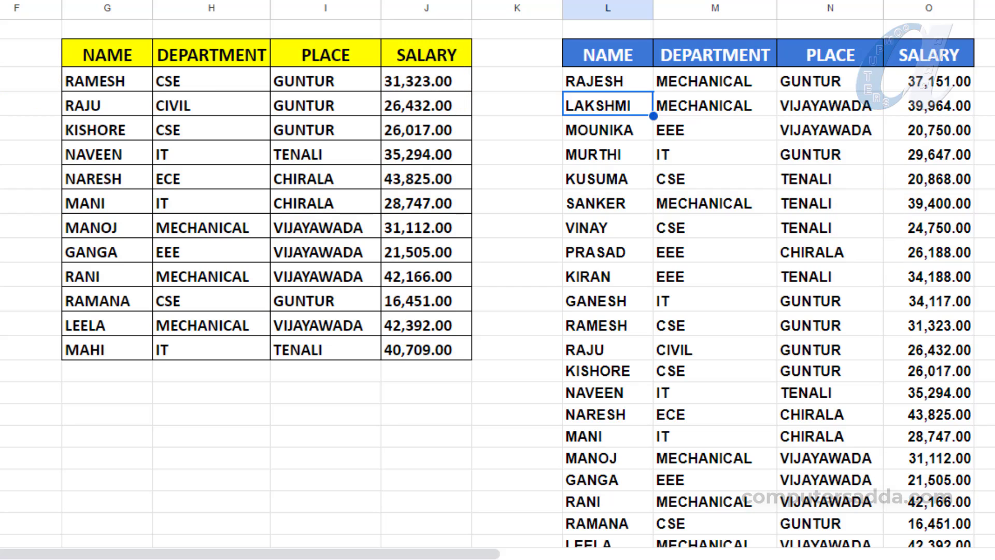
pyautogui.scroll(-3, 780, 272)
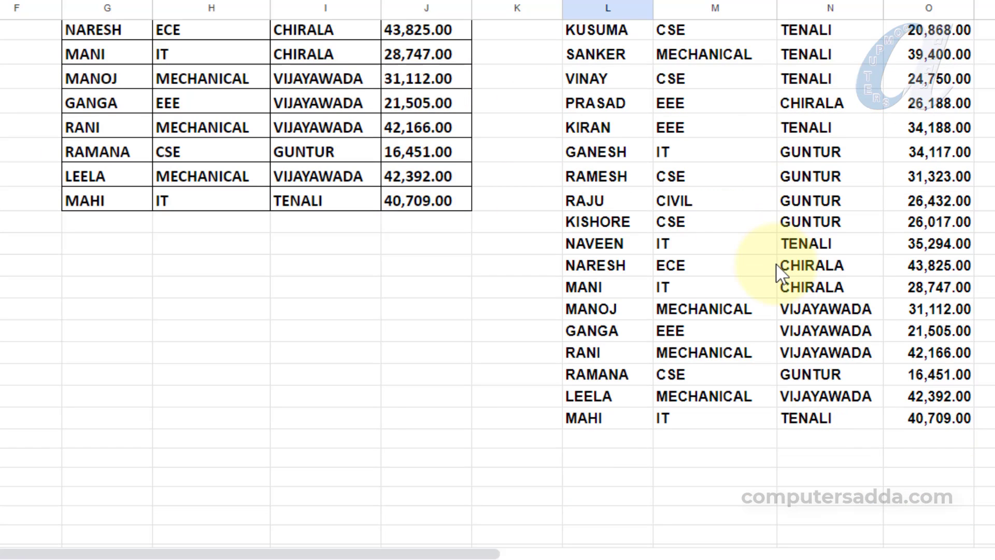
pyautogui.scroll(3, 781, 261)
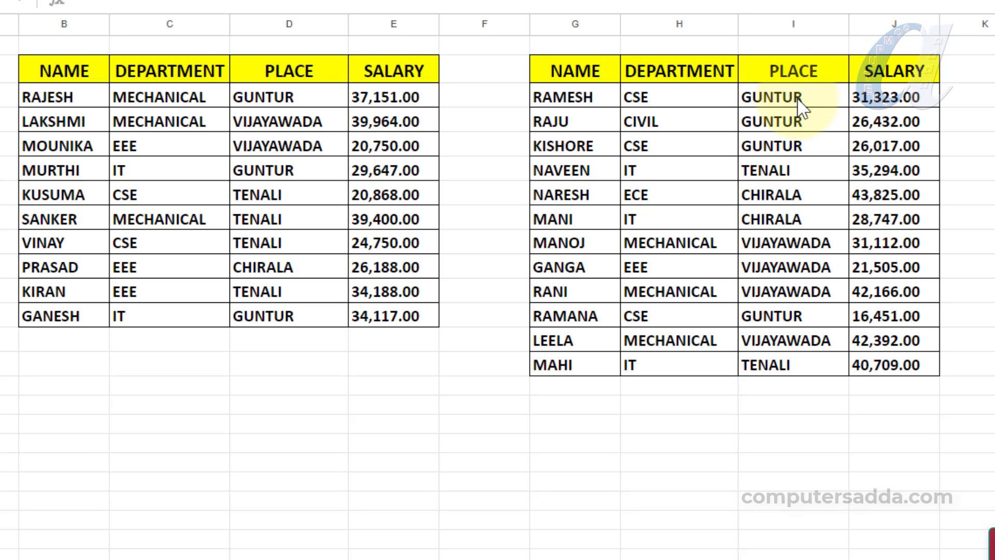
# - Review the second table's PLACE entries and the data records of both source tables
pyautogui.moveTo(798, 104); pyautogui.dragTo(807, 357)
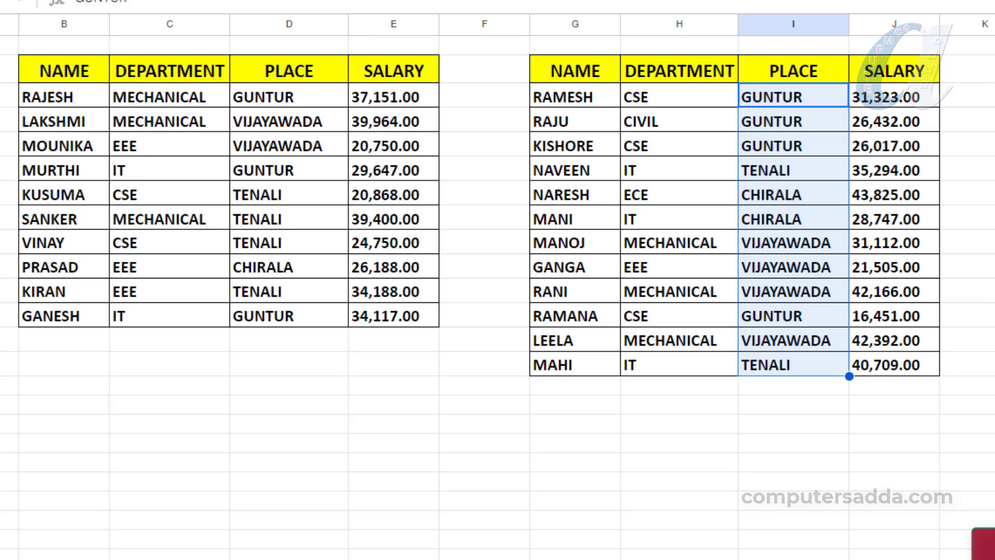
pyautogui.moveTo(63, 96); pyautogui.dragTo(910, 365)
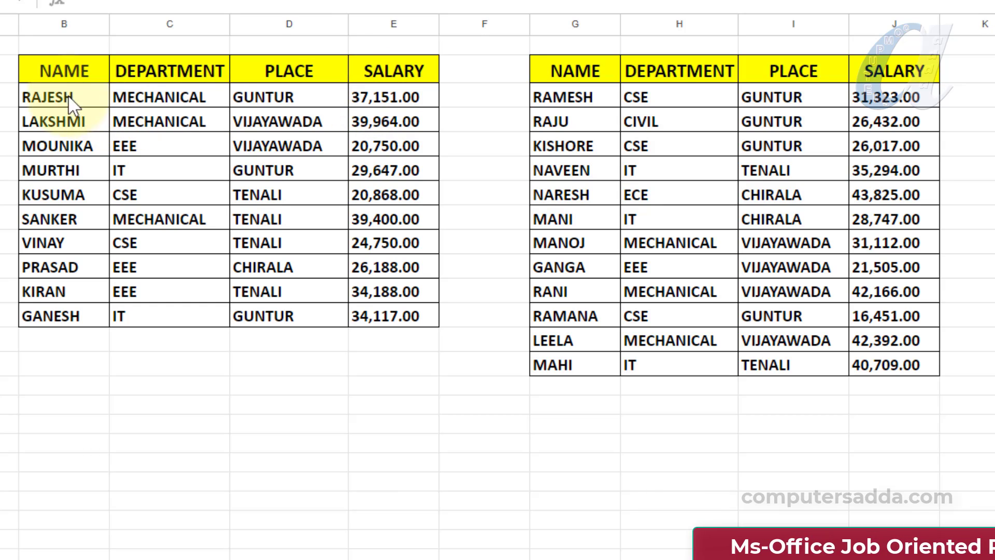
pyautogui.click(906, 96)
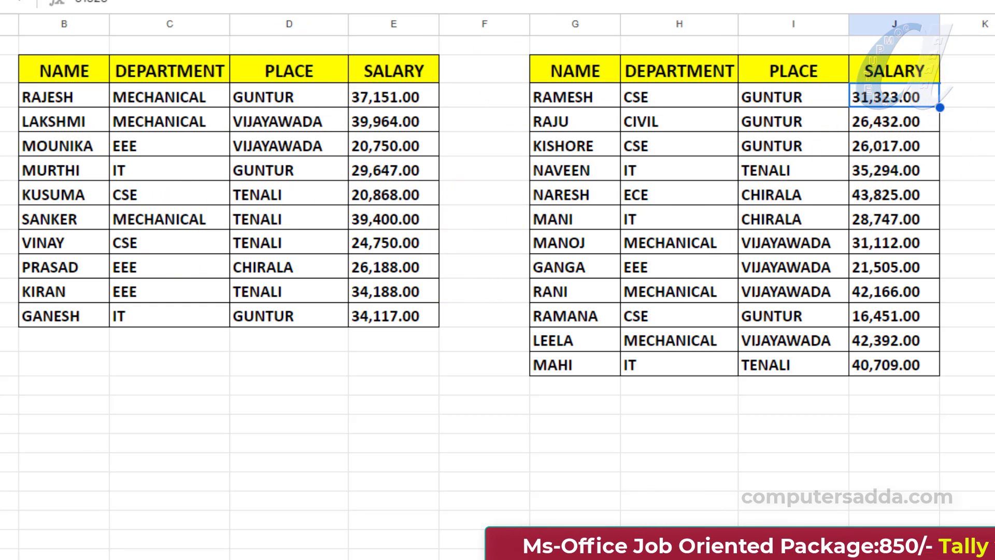
# - In the empty cell L3 below the blue NAME header, compose the formula =VSTACK(B3:E12,G3:J14) without committing it
pyautogui.click(993, 146)
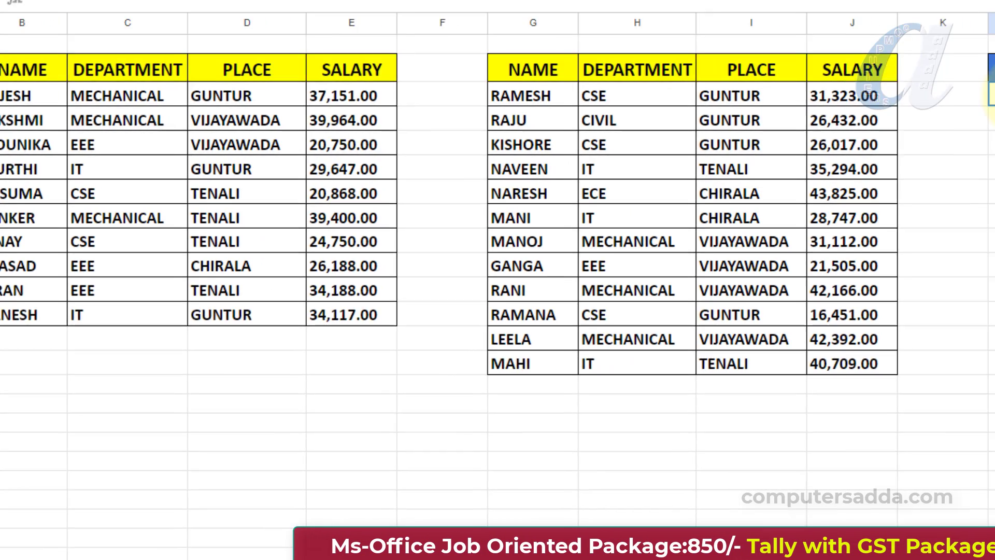
pyautogui.click(637, 86)
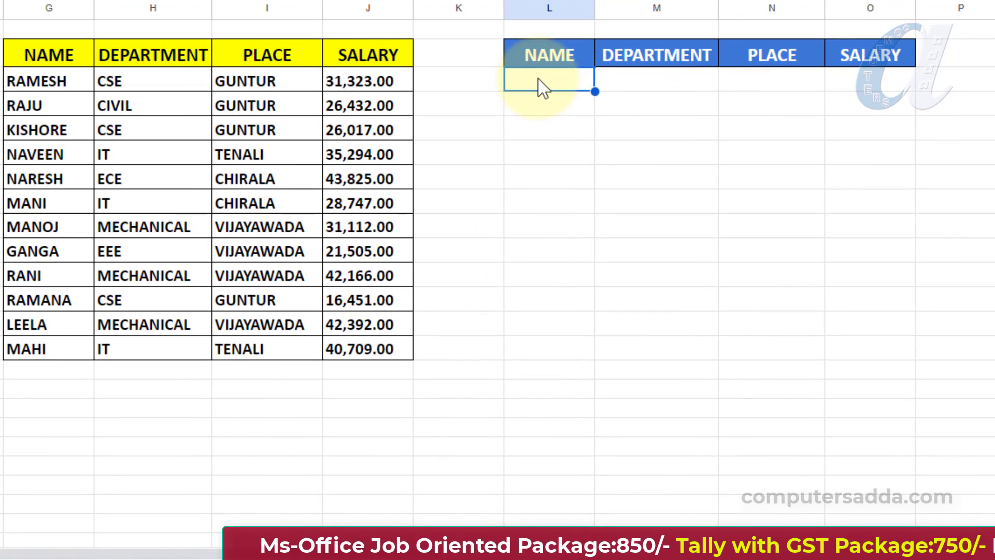
pyautogui.write('=V')
pyautogui.write('ST')
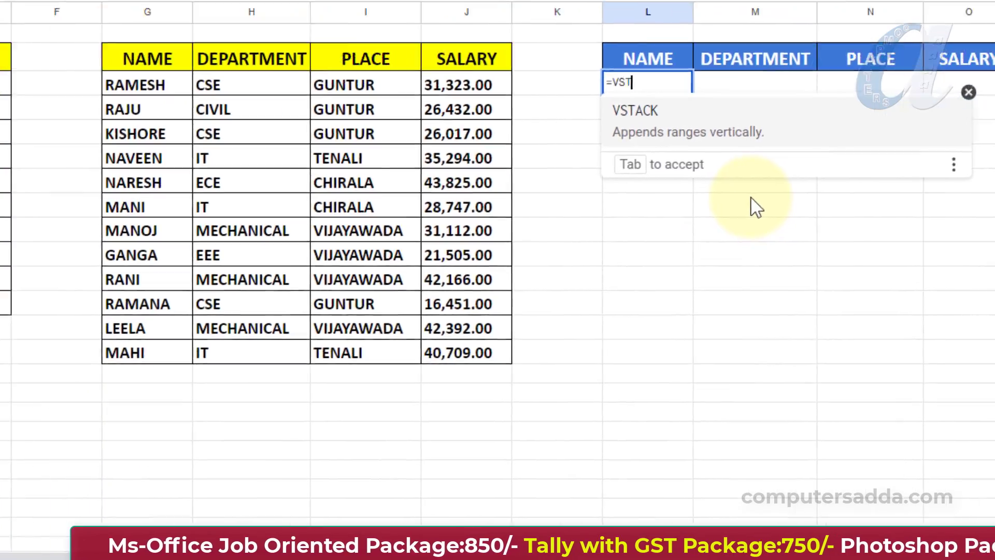
pyautogui.press('Tab')
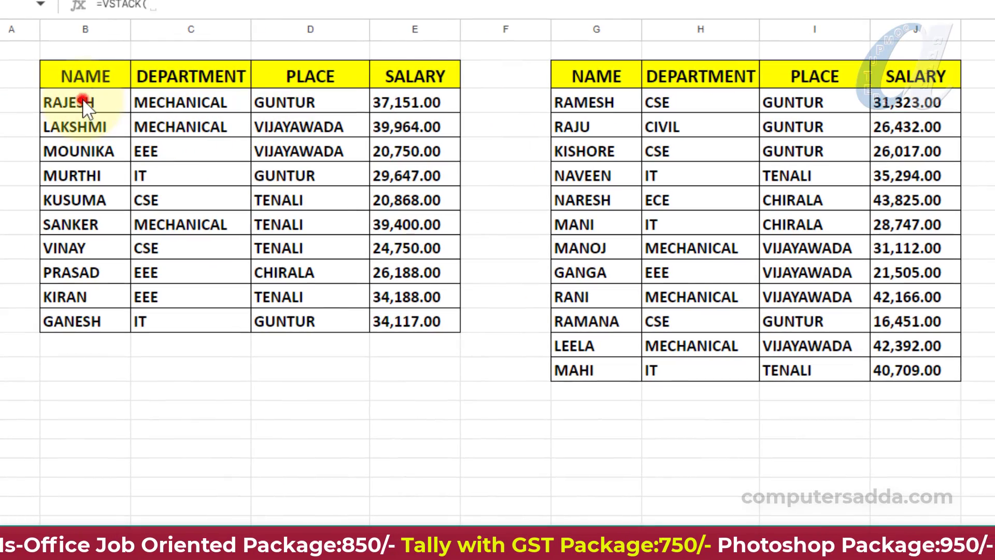
pyautogui.moveTo(86, 106); pyautogui.dragTo(410, 325)
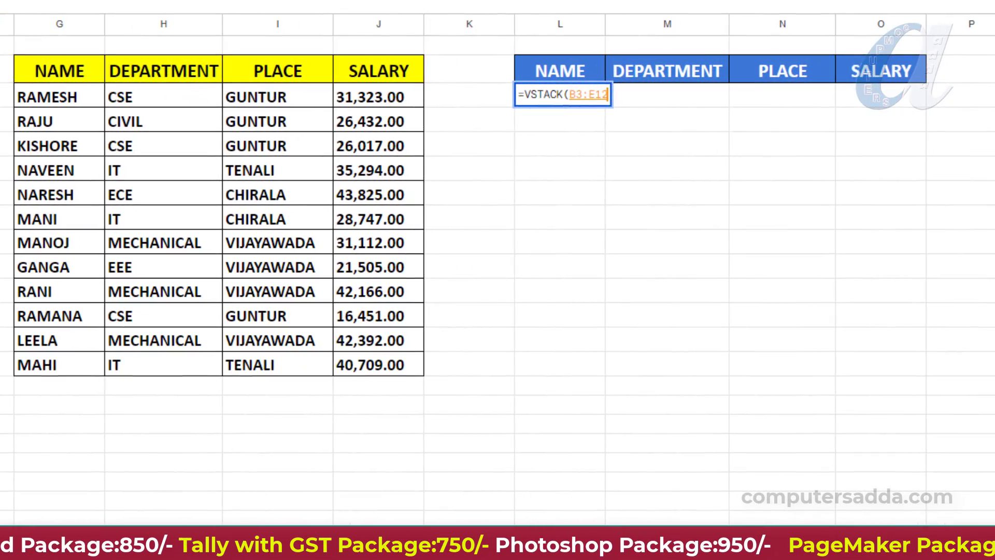
pyautogui.write(',')
pyautogui.click(39, 97)
pyautogui.moveTo(95, 125); pyautogui.dragTo(374, 371)
pyautogui.write(')')
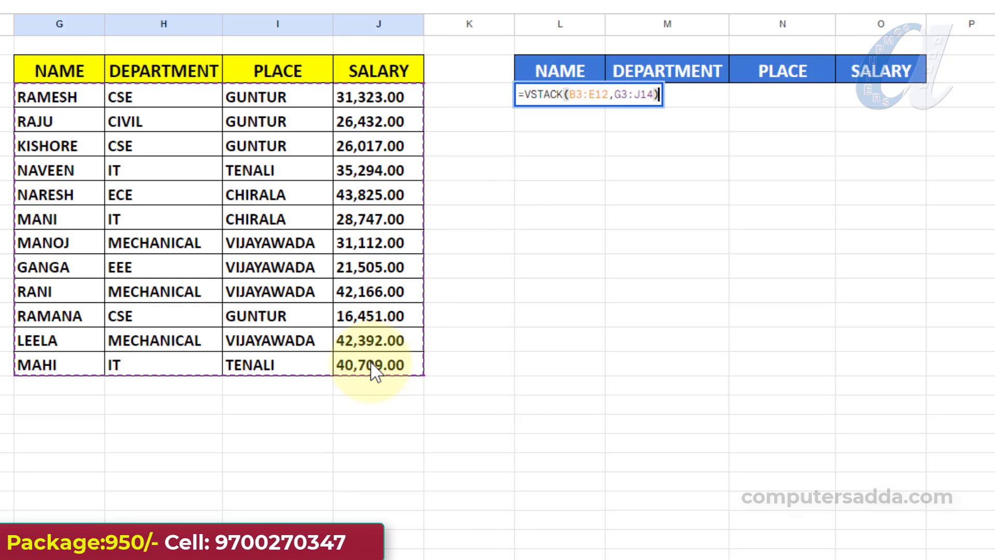
# - Wrap the uncommitted VSTACK formula in L3 in FILTER, with VSTACK(B3:E12,G3:J14) as its range argument, ready for a condition
pyautogui.click(525, 94)
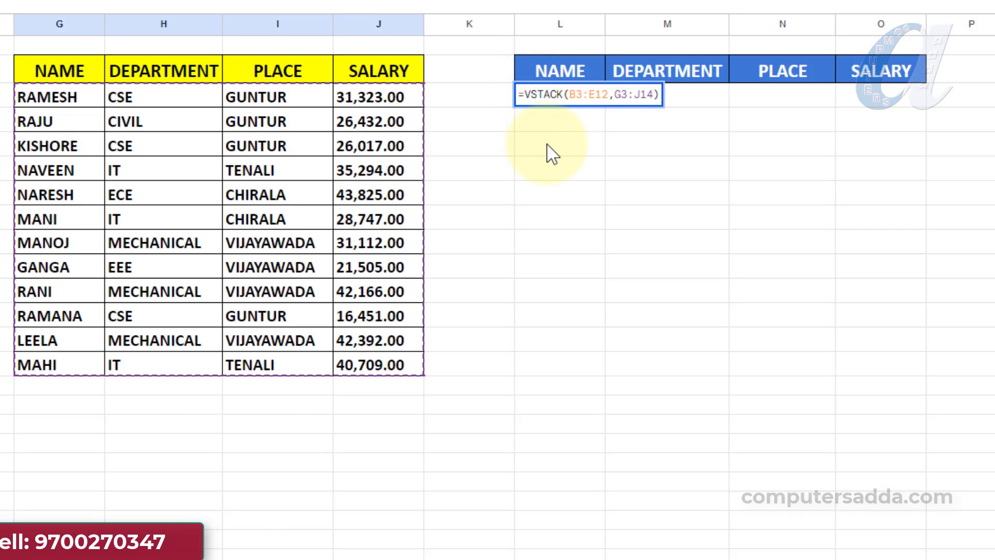
pyautogui.write('FILTER')
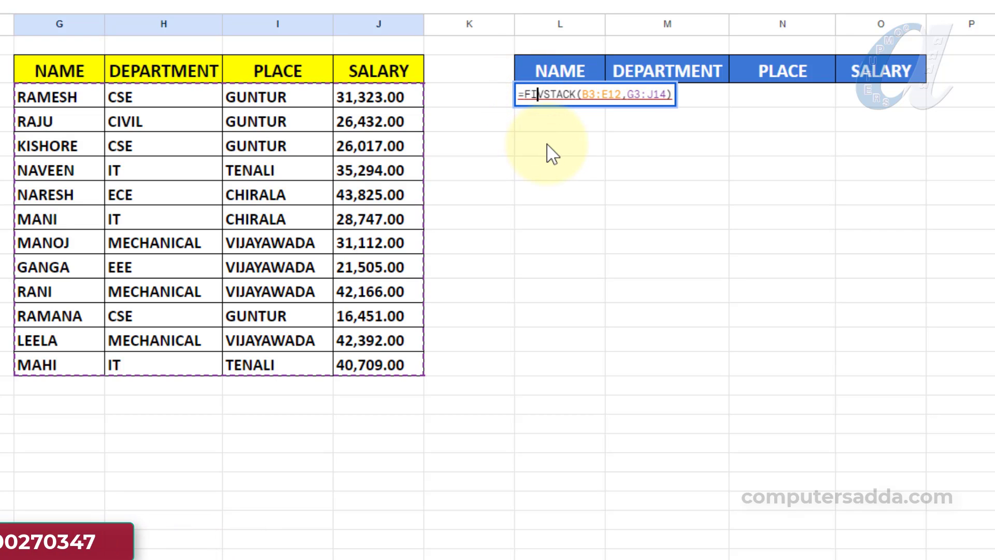
pyautogui.write('(')
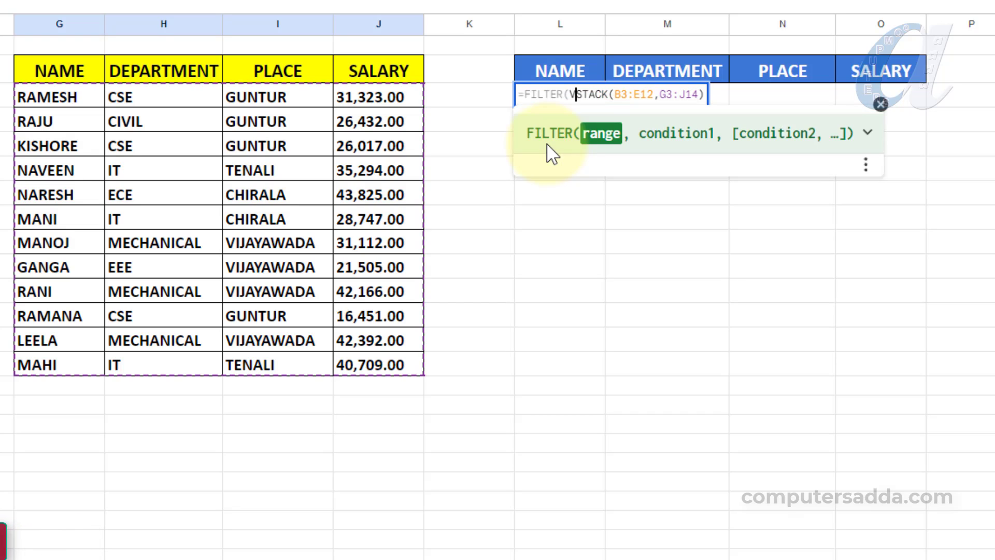
pyautogui.press('Right')
pyautogui.press('Right')
pyautogui.press('Right')
pyautogui.press('Right')
pyautogui.press('Right')
pyautogui.press('Right')
pyautogui.press('Right')
pyautogui.press('Right')
pyautogui.press('Right')
pyautogui.press('Right')
pyautogui.press('Right')
pyautogui.press('Right')
pyautogui.press('Right')
pyautogui.press('Right')
pyautogui.press('Right')
pyautogui.press('Right')
pyautogui.press('Right')
pyautogui.press('Right')
pyautogui.press('Right')
pyautogui.press('Right')
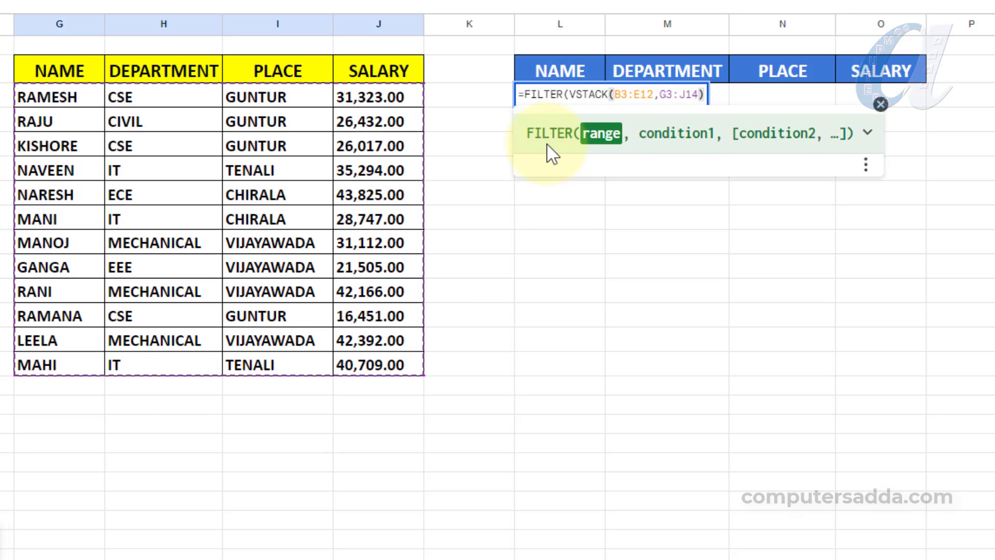
pyautogui.write(', ')
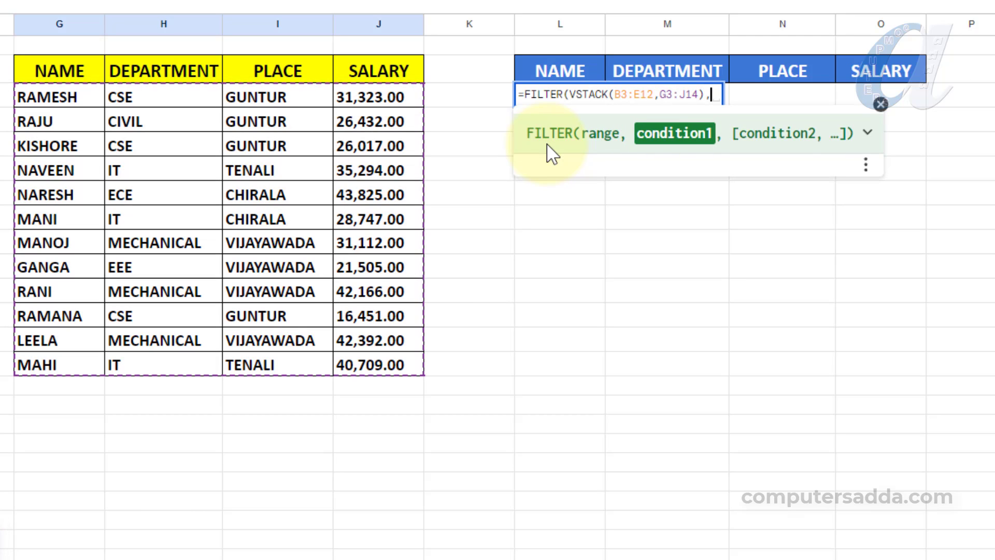
# - Complete the L3 formula with the condition VSTACK(E3:E12,J3:J14)>=30000 on both tables' SALARY columns and commit it
pyautogui.write('VS')
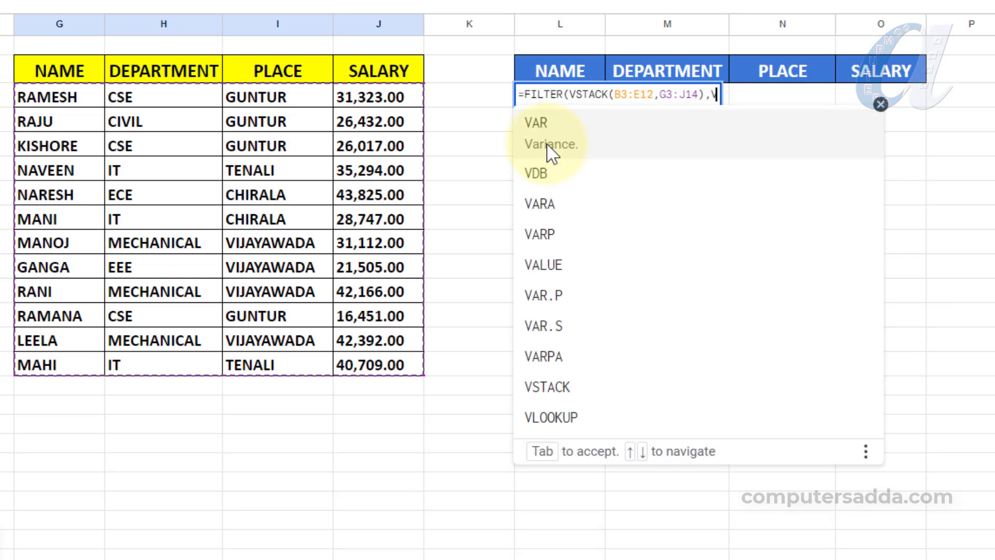
pyautogui.press('Tab')
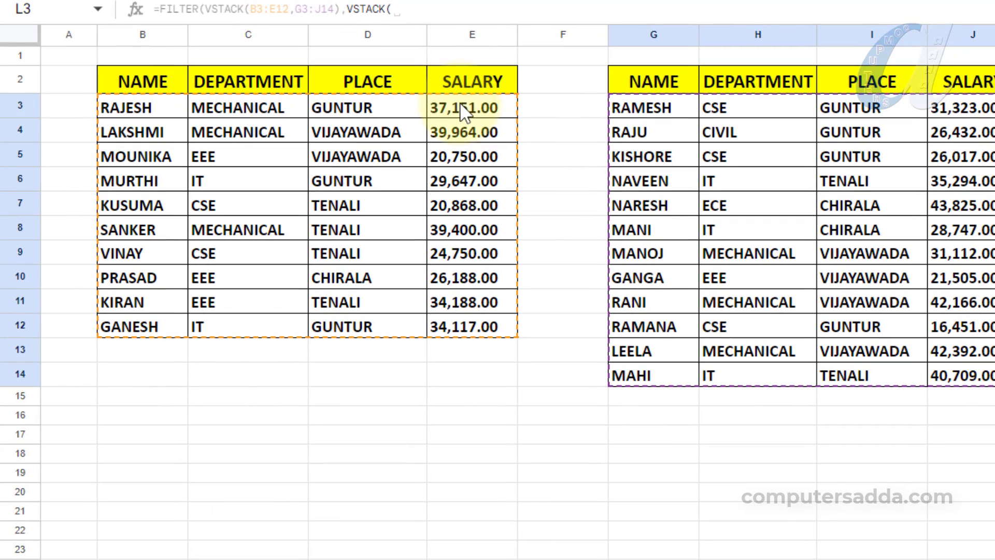
pyautogui.moveTo(461, 108); pyautogui.dragTo(456, 329)
pyautogui.write(',')
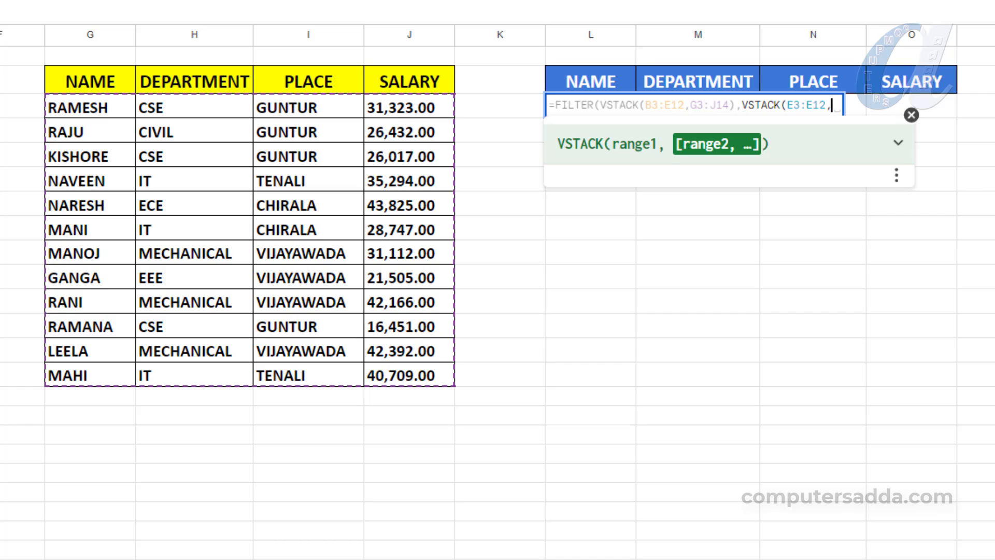
pyautogui.moveTo(406, 107); pyautogui.dragTo(400, 373)
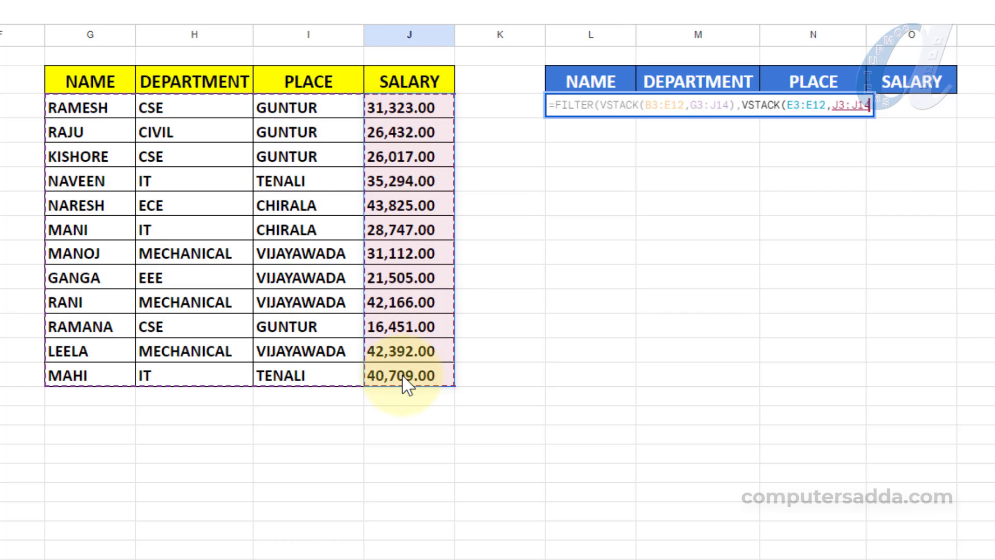
pyautogui.write(')>=')
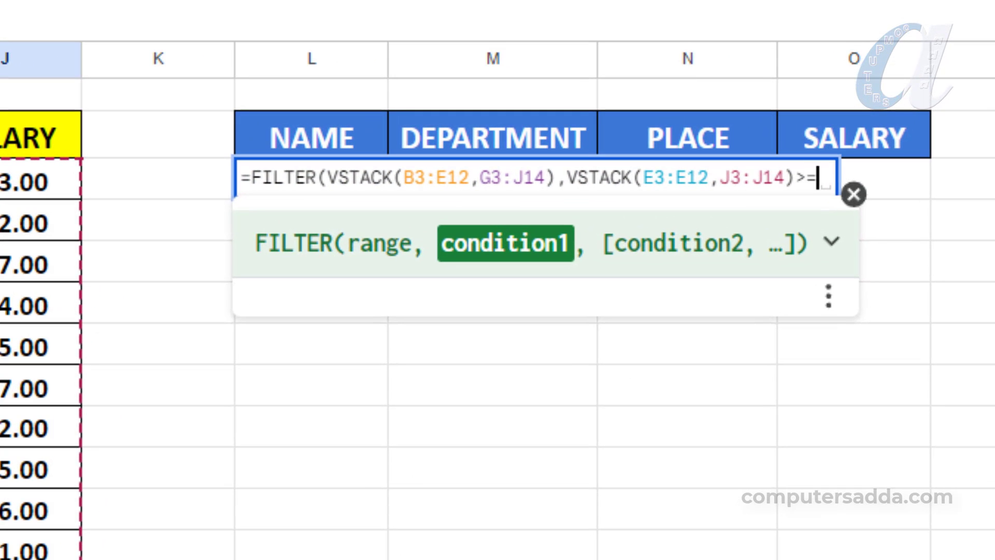
pyautogui.write('30000')
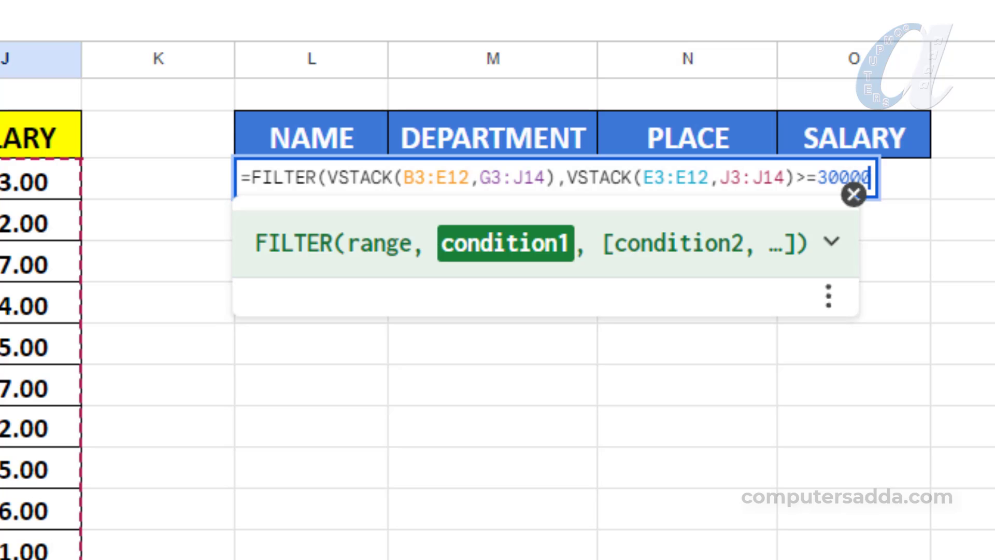
pyautogui.write(')')
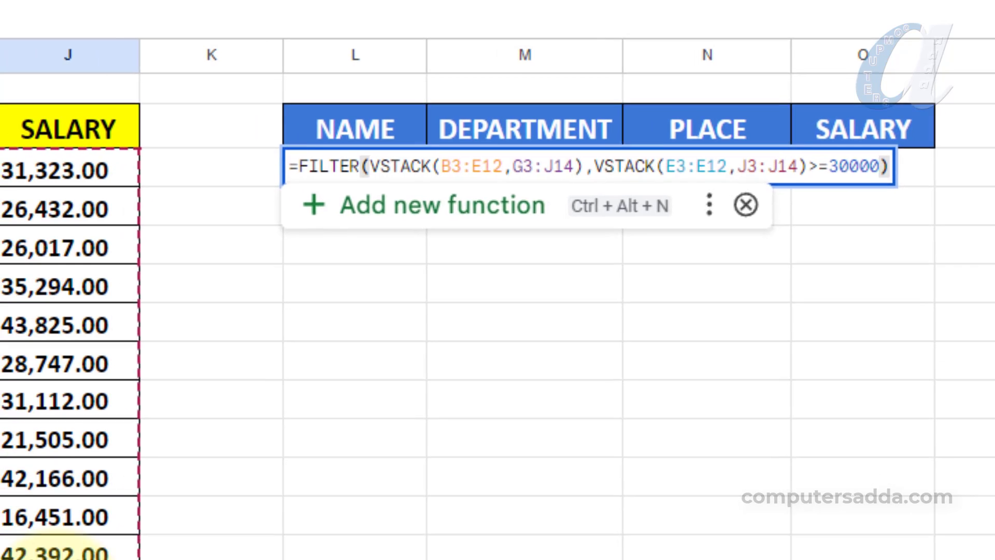
pyautogui.press('Return')
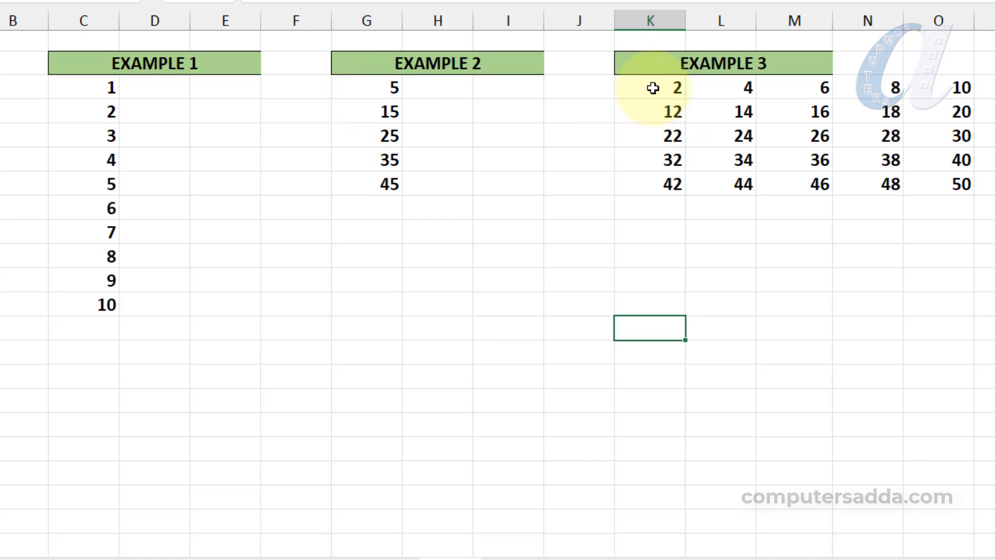
# - In the Excel example sheet, enter =SEQUENCE(1000) in the first column C cell under EXAMPLE 1 and review the list down to its end
pyautogui.moveTo(653, 88); pyautogui.dragTo(943, 180)
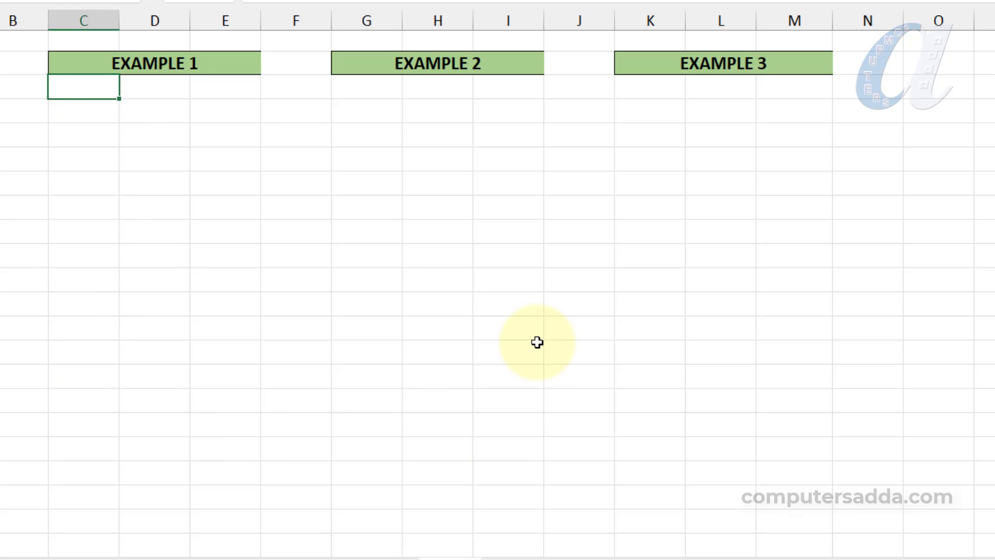
pyautogui.write('=SEQ')
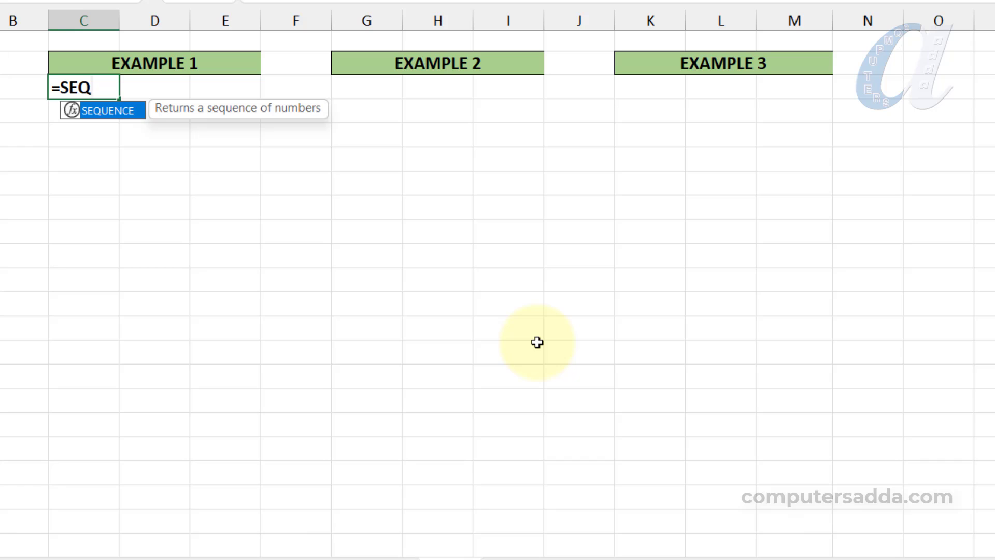
pyautogui.press('Tab')
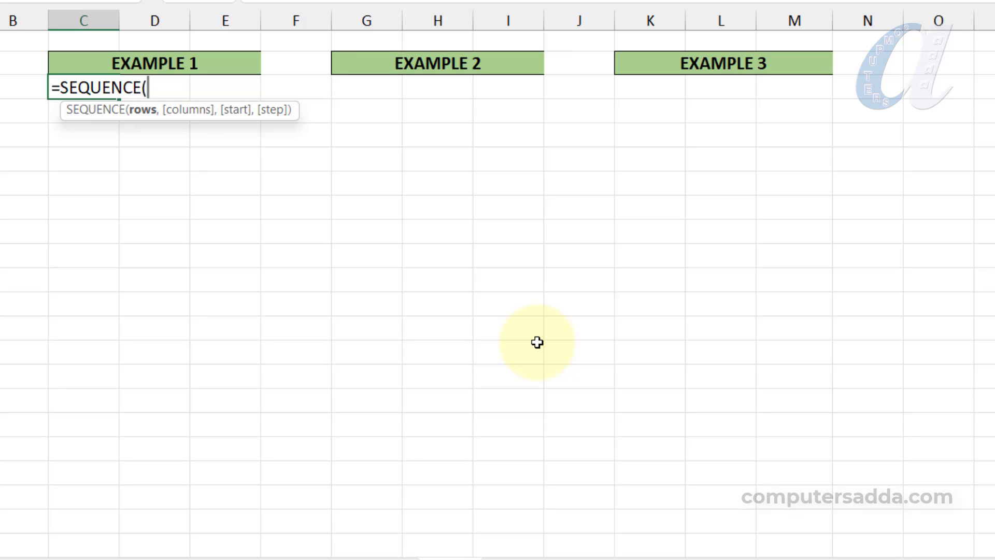
pyautogui.write('1000')
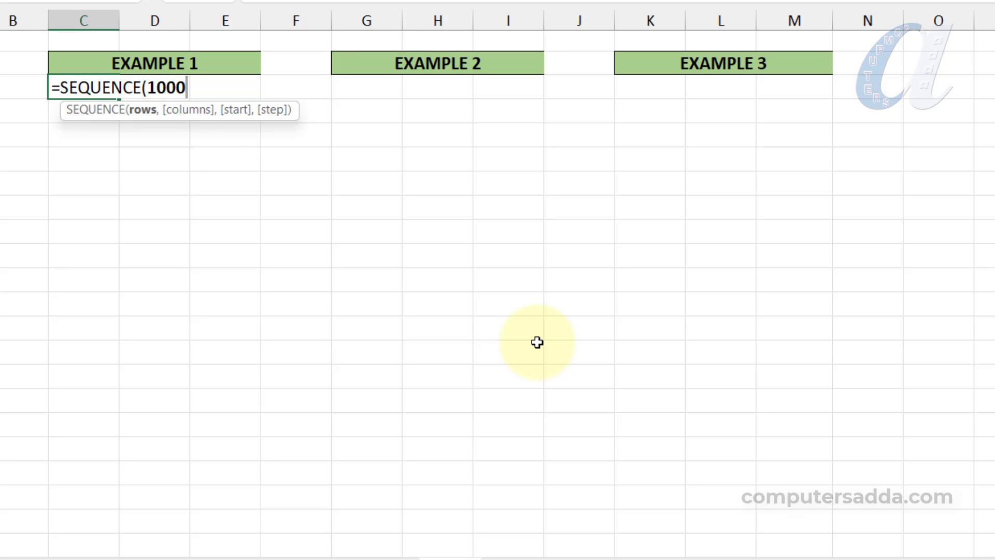
pyautogui.write(')')
pyautogui.press('Return')
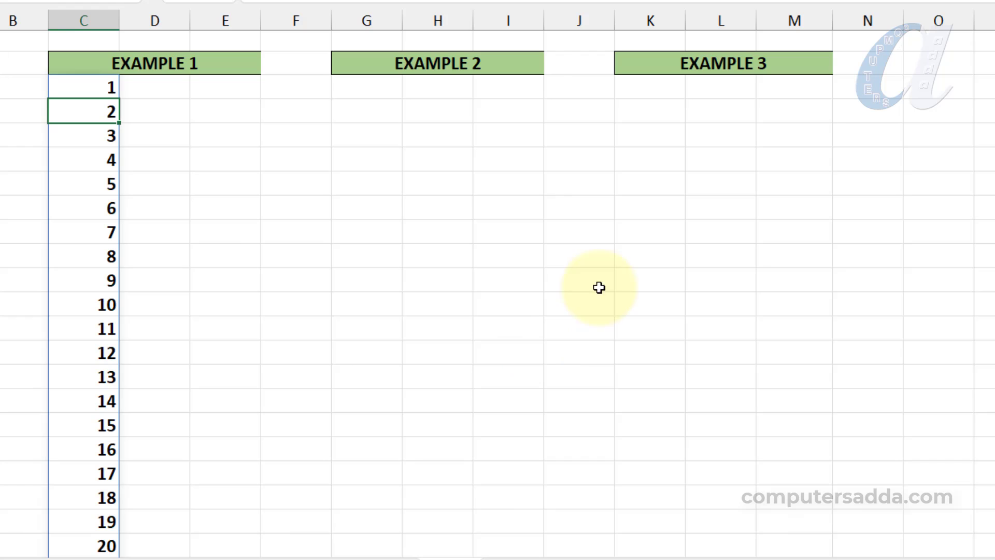
pyautogui.hotkey('ctrl', 'Down')
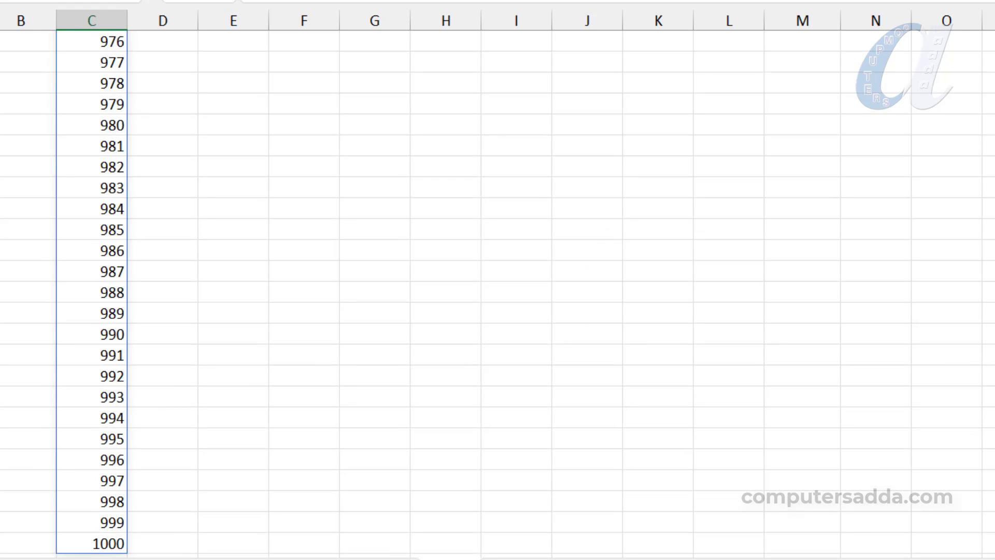
pyautogui.scroll(20, 498, 295)
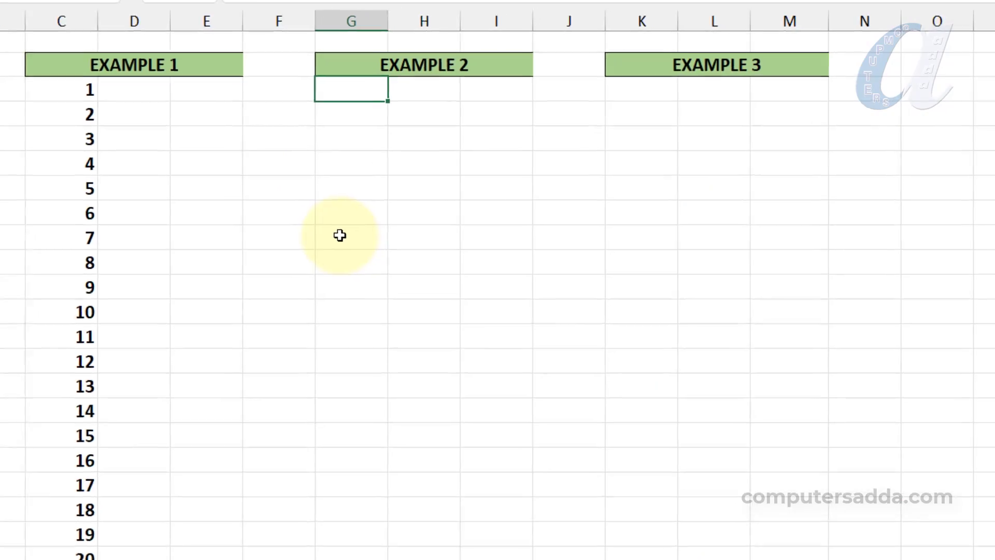
# - Generate ten numbers in one column, starting at 5 with step 5, by entering =SEQUENCE(10,1,5,5) under EXAMPLE 2
pyautogui.write('=SEQ')
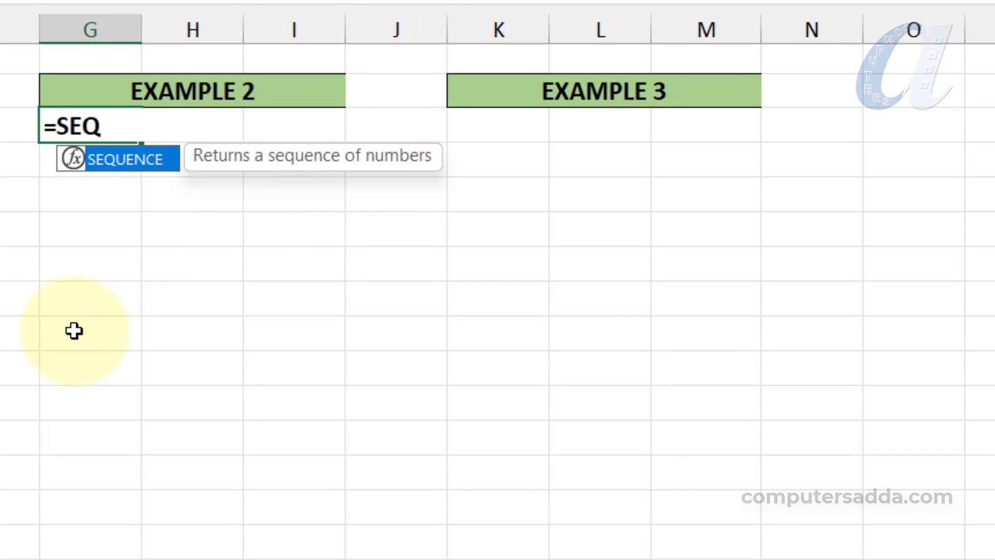
pyautogui.press('Tab')
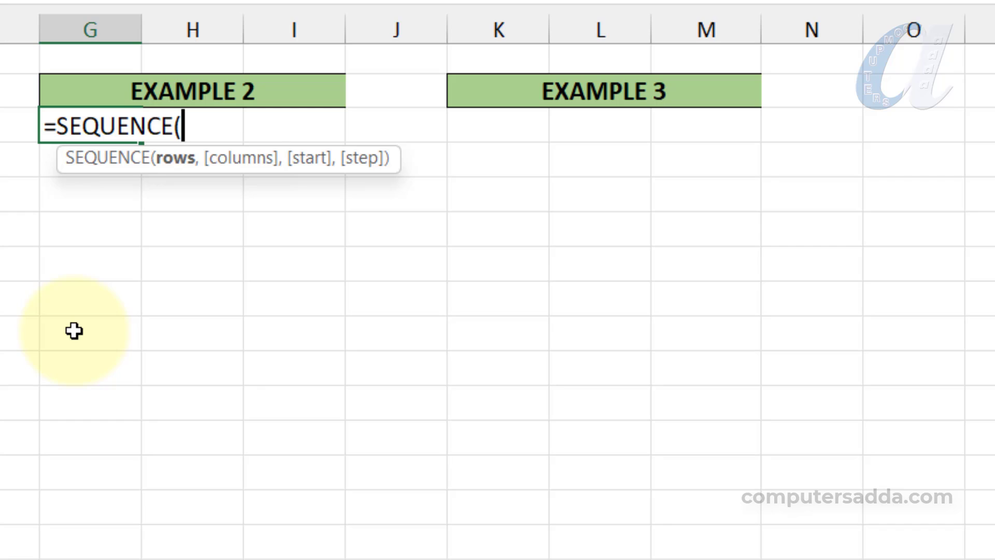
pyautogui.write('10,')
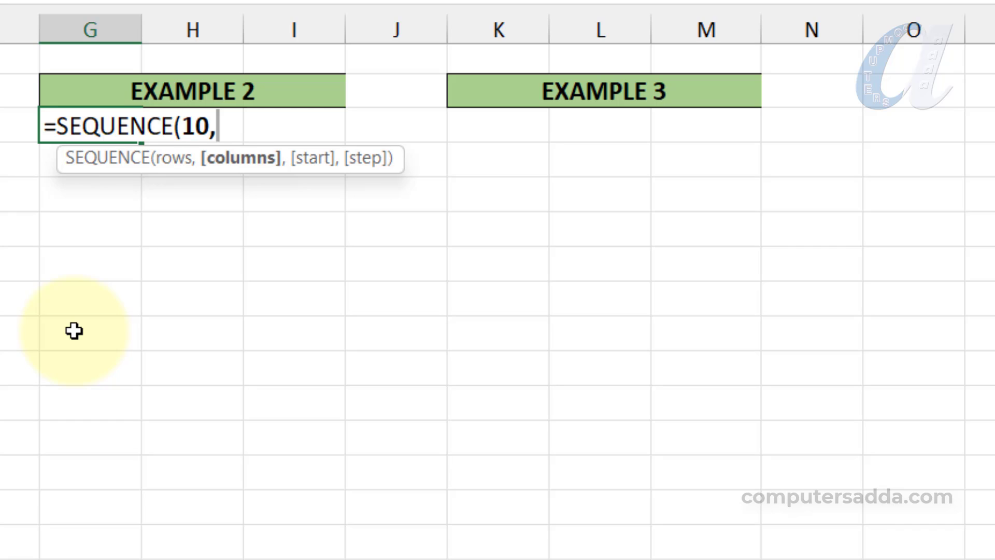
pyautogui.write('1,')
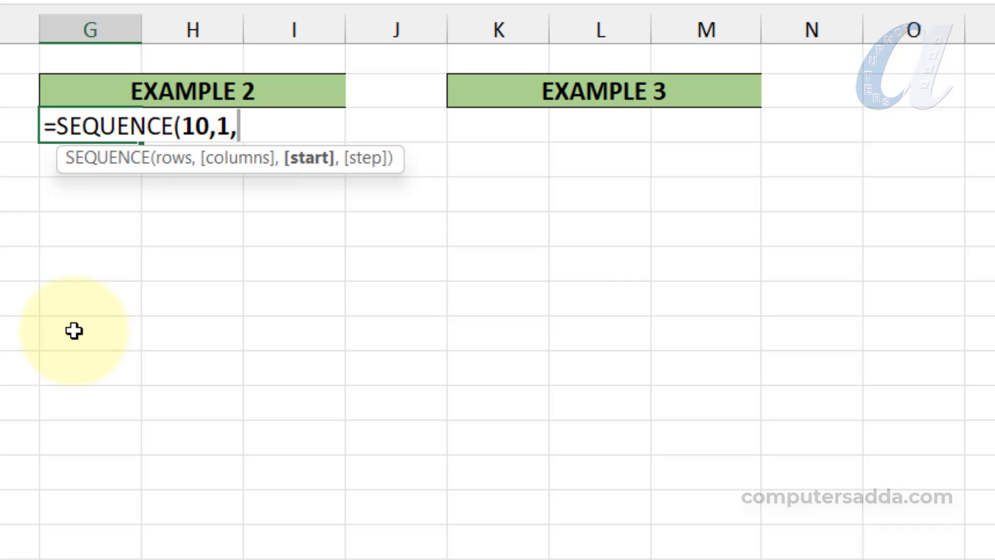
pyautogui.write('5,5')
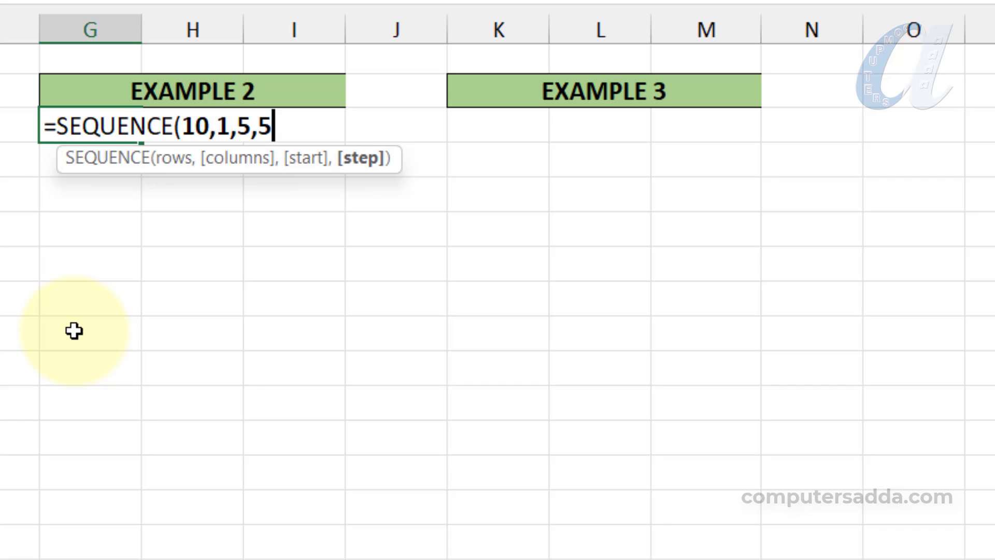
pyautogui.write(')')
pyautogui.press('Return')
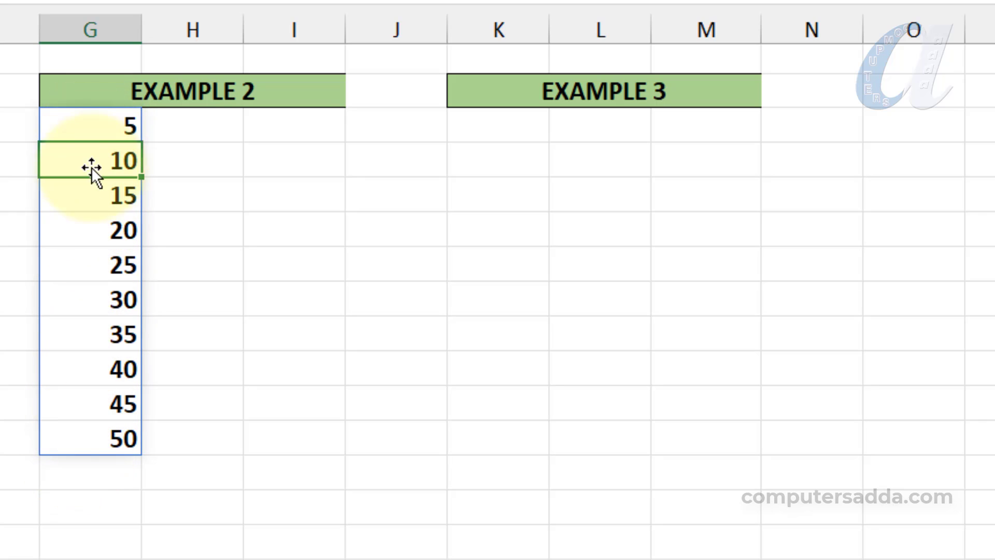
# - Change the rows argument of the EXAMPLE 2 SEQUENCE formula to 100 and review the extended list down to its end
pyautogui.click(91, 129)
pyautogui.doubleClick(91, 127)
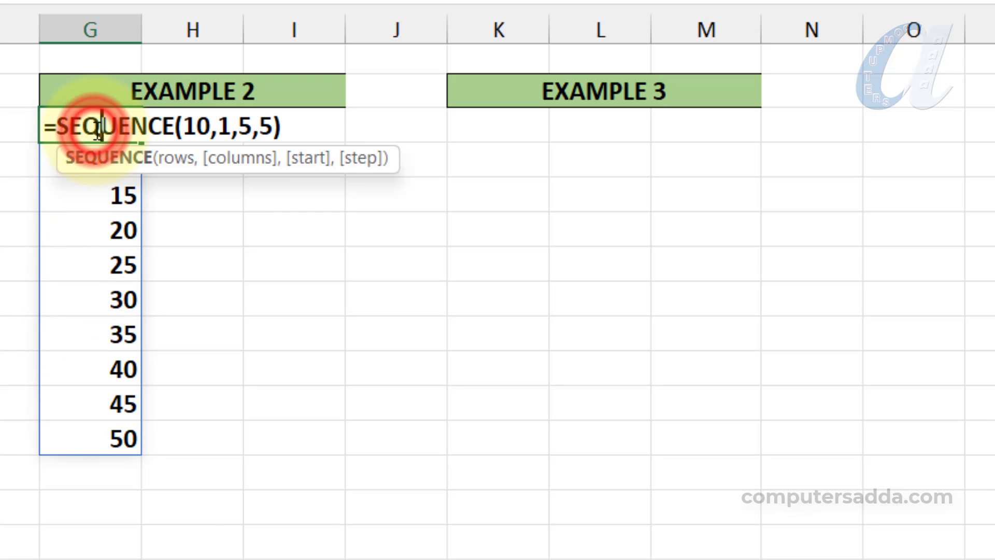
pyautogui.click(210, 124)
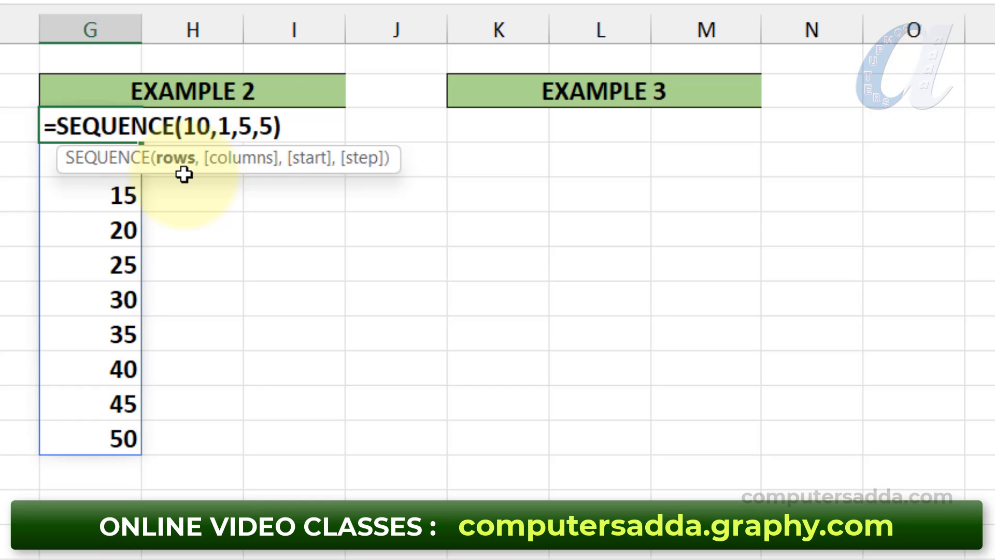
pyautogui.write('0')
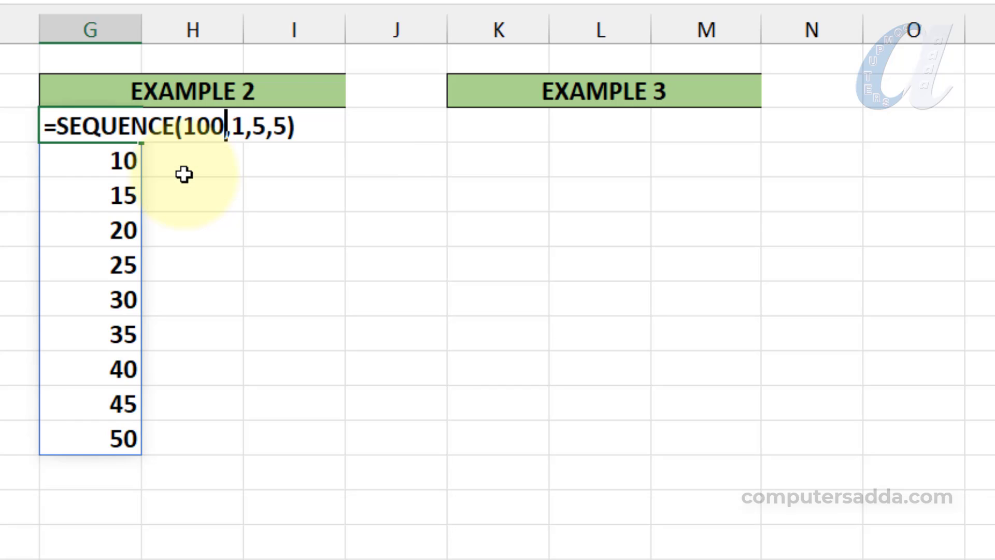
pyautogui.press('Return')
pyautogui.scroll(-5, 98, 249)
pyautogui.scroll(-20, 93, 269)
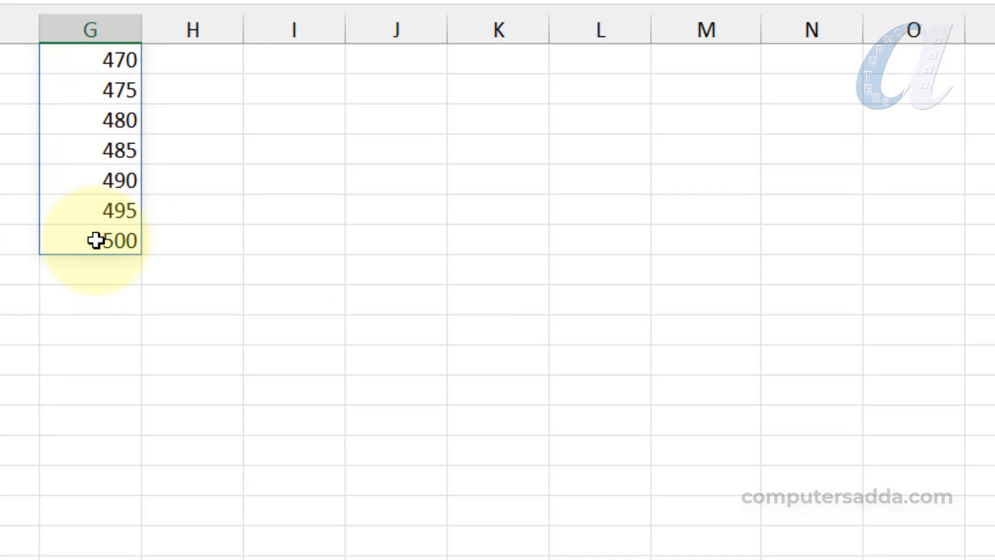
pyautogui.scroll(19, 88, 259)
pyautogui.scroll(13, 103, 226)
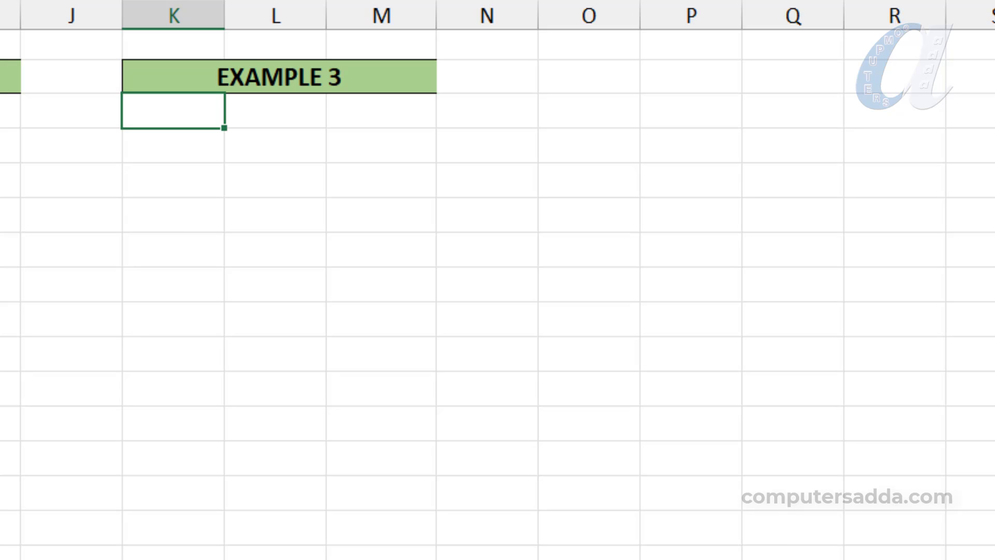
# - Generate a grid of 5 rows and 3 columns, starting at 2 with step 2, by entering =SEQUENCE(5,3,2,2) under EXAMPLE 3
pyautogui.write('=SEQUENCE(')
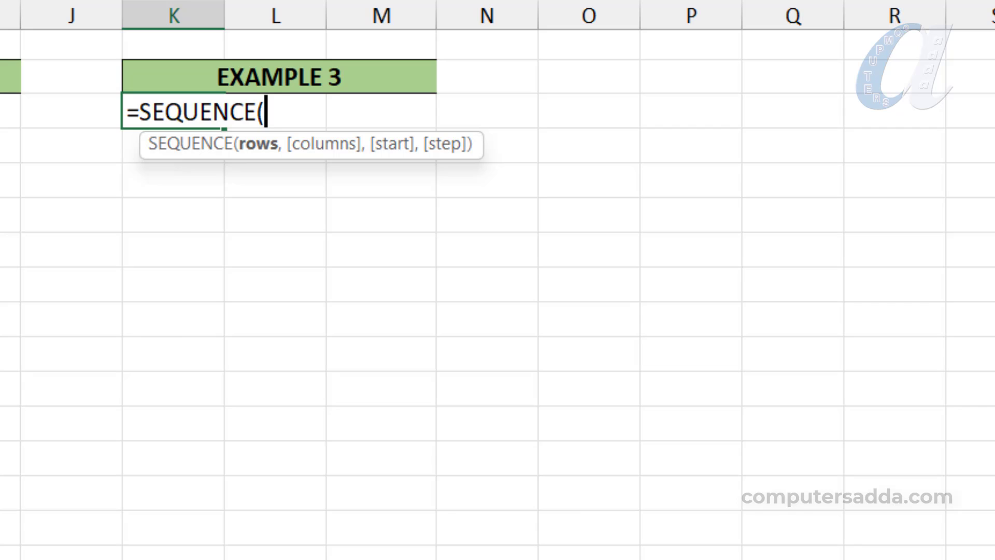
pyautogui.write('5,')
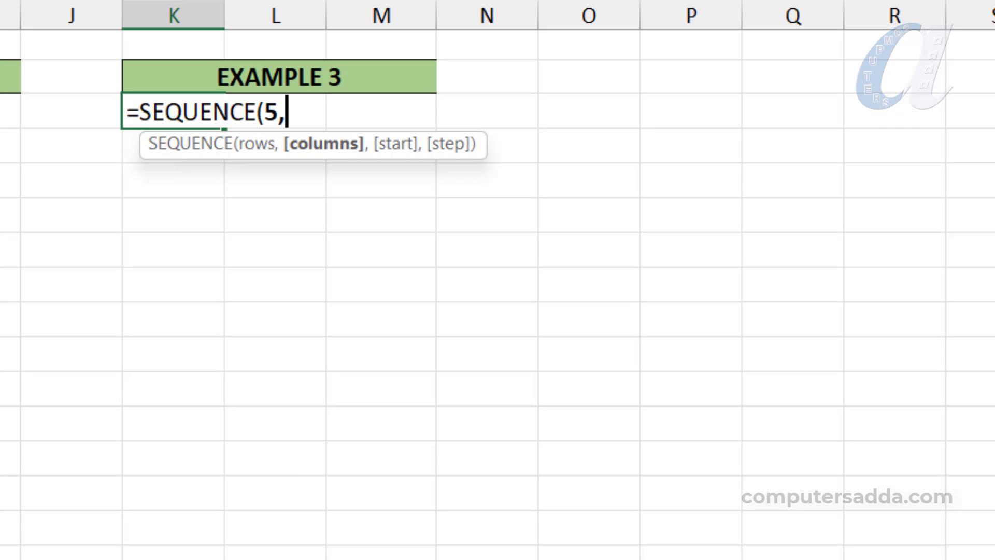
pyautogui.write('3,2')
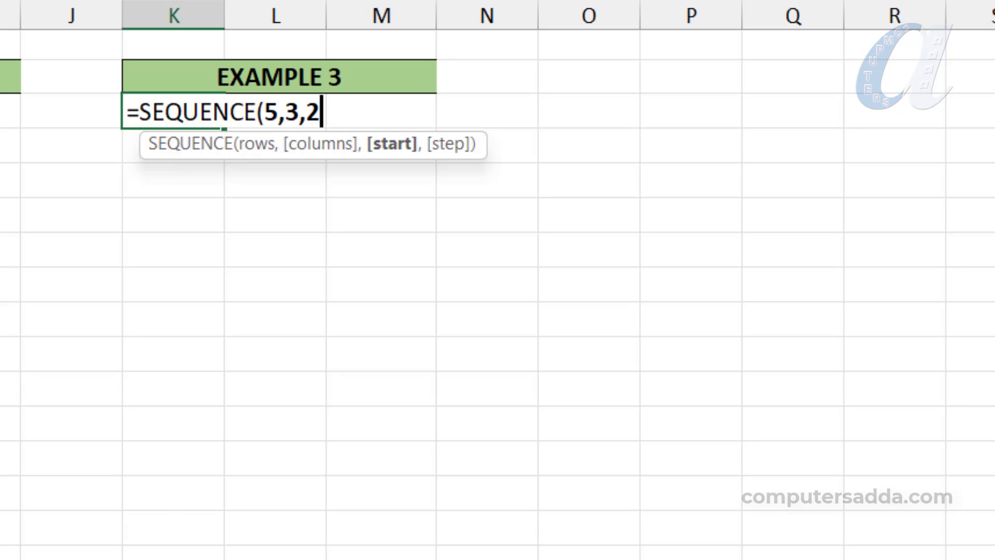
pyautogui.write(',')
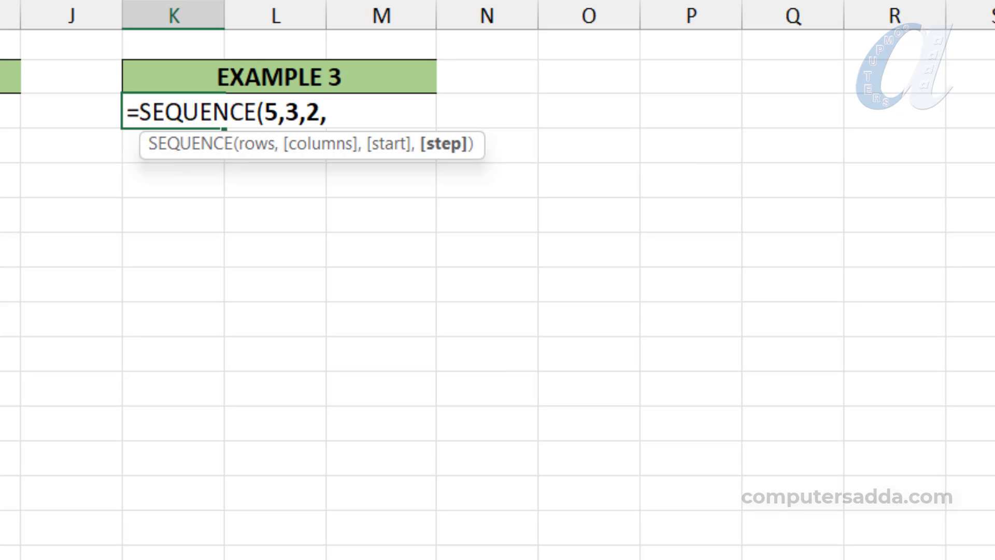
pyautogui.write('2')
pyautogui.write(')')
pyautogui.press('Return')
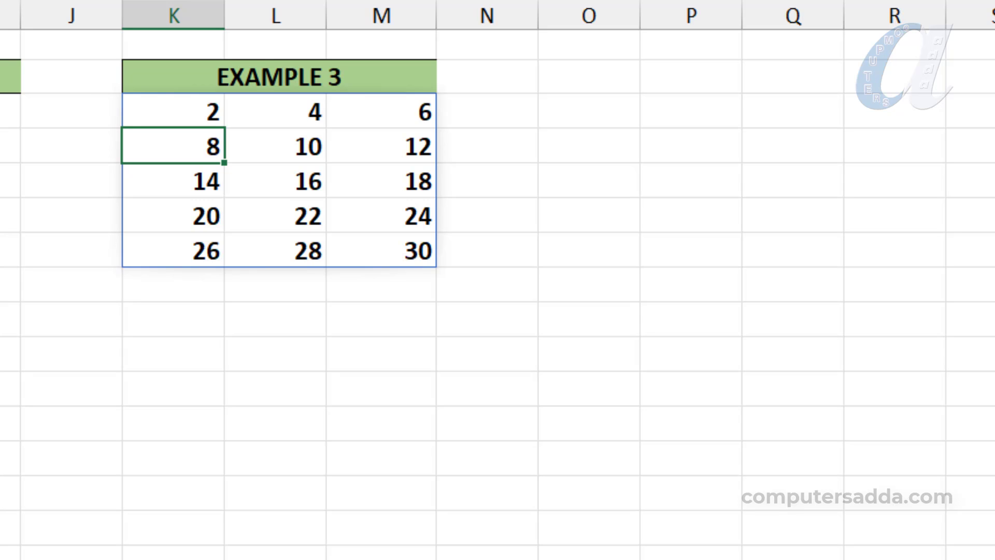
# - Change the step argument of the EXAMPLE 3 SEQUENCE formula to -2, giving =SEQUENCE(5,3,2,-2)
pyautogui.click(199, 109)
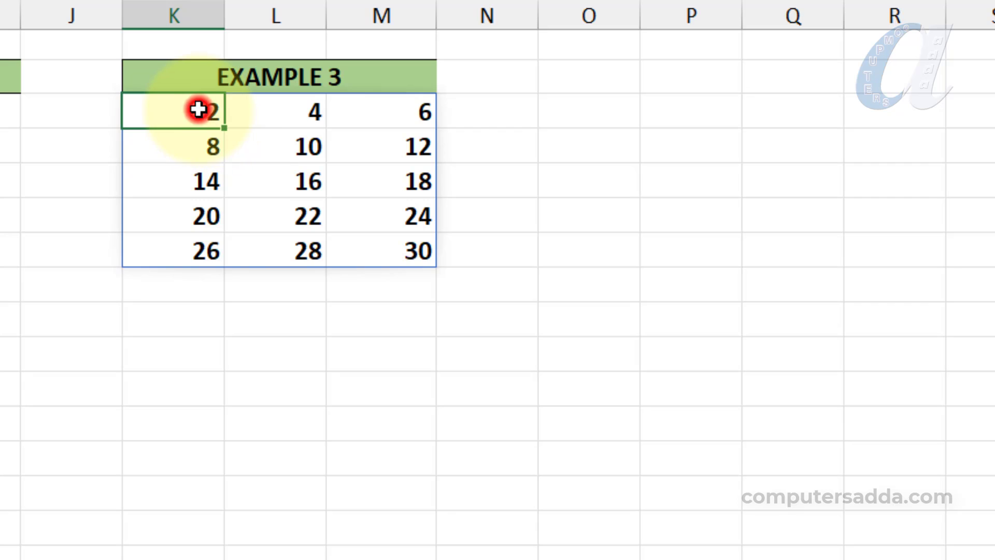
pyautogui.doubleClick(198, 109)
pyautogui.click(334, 109)
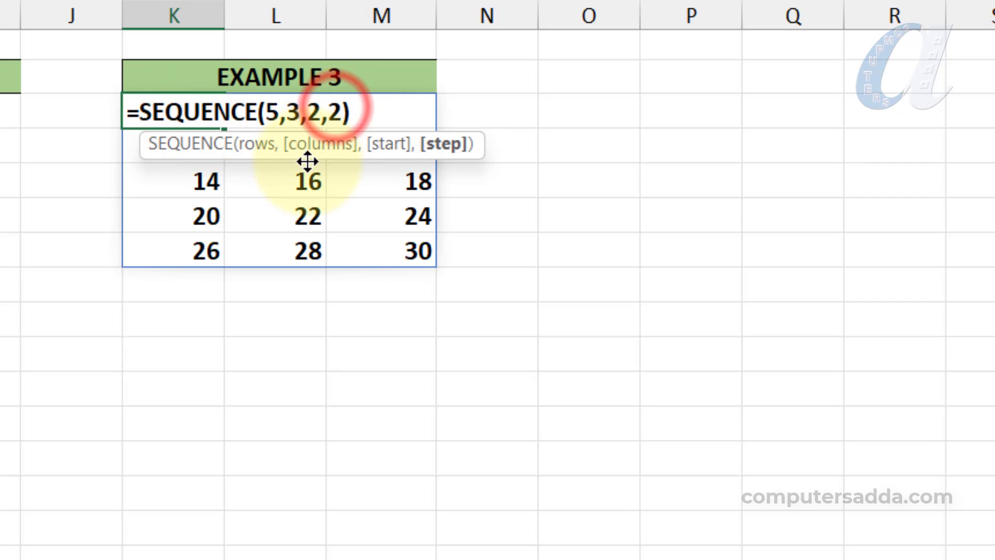
pyautogui.write('-')
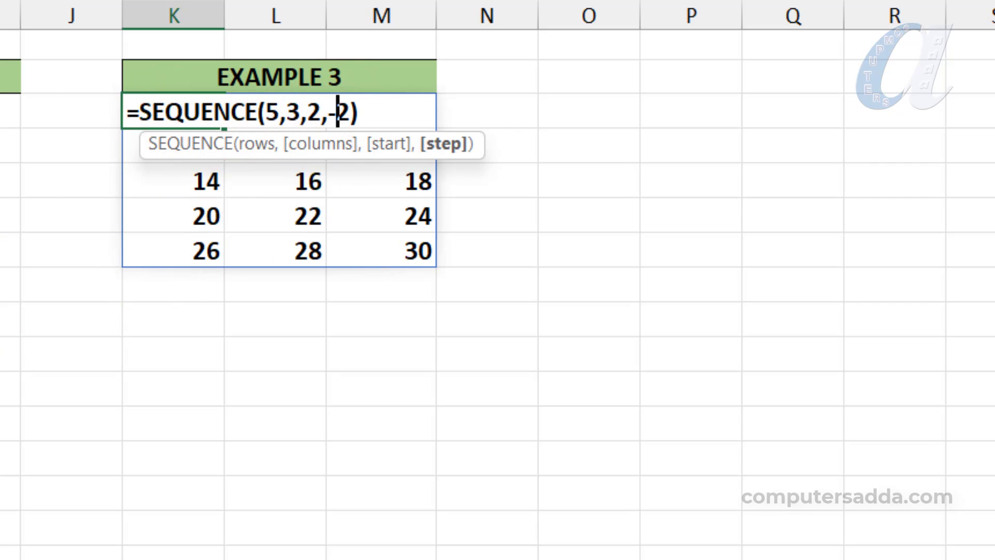
pyautogui.press('Return')
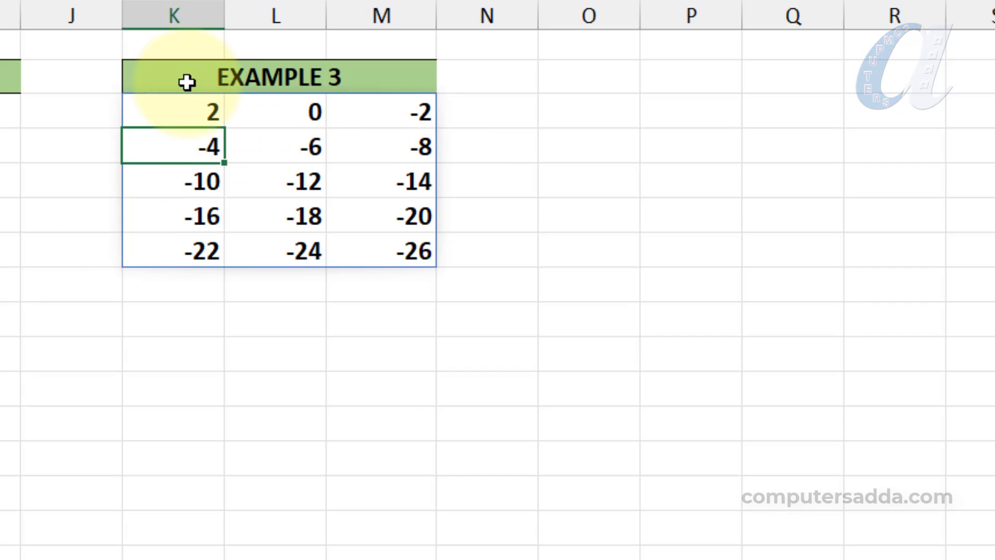